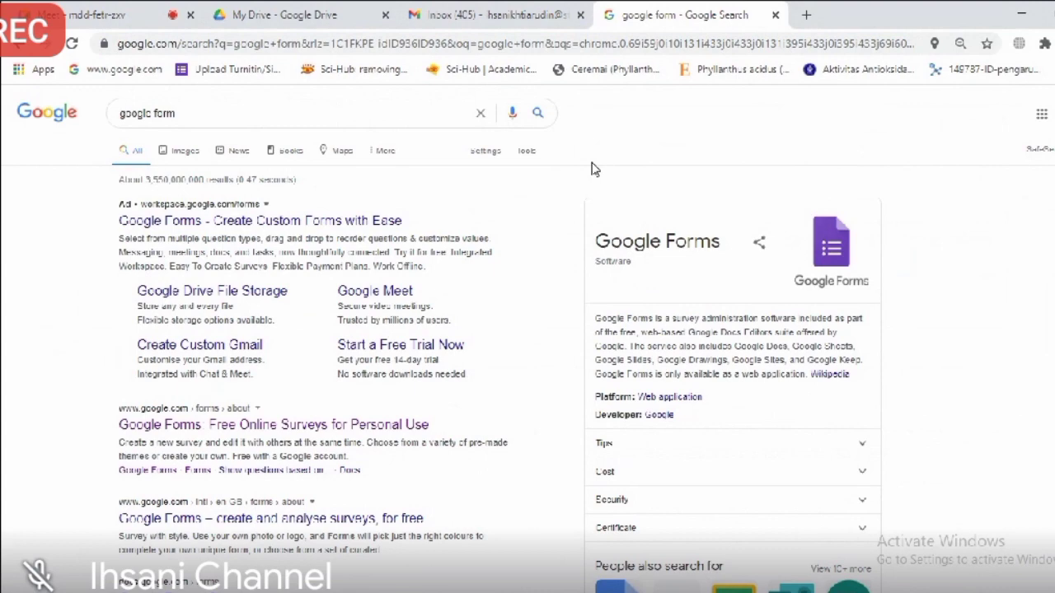
# Step: Open the 'Google Forms: Sign in' result from the search results
pyautogui.scroll(-5, 597, 169)
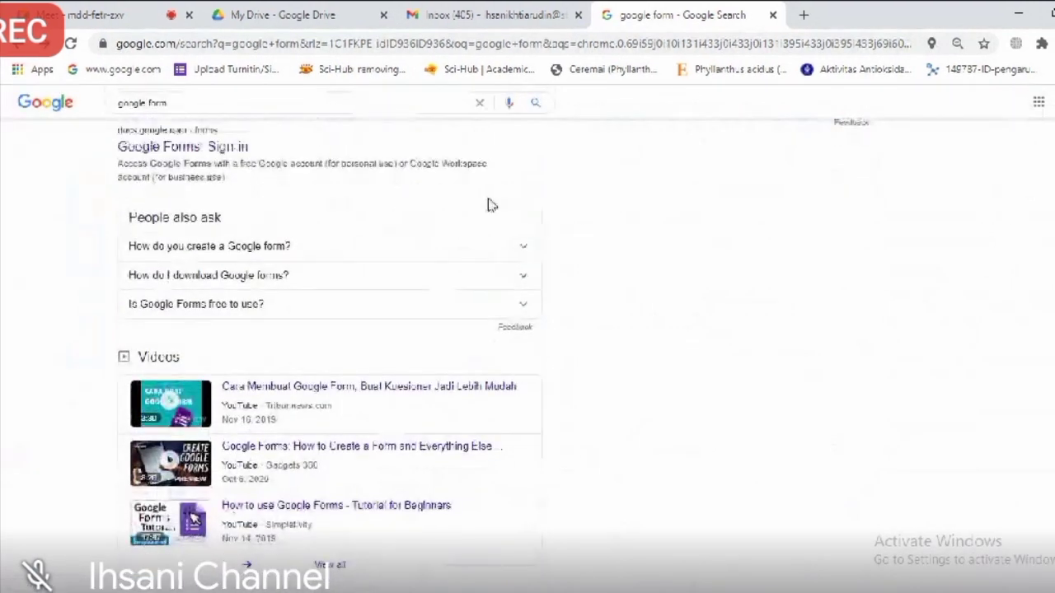
pyautogui.click(216, 155)
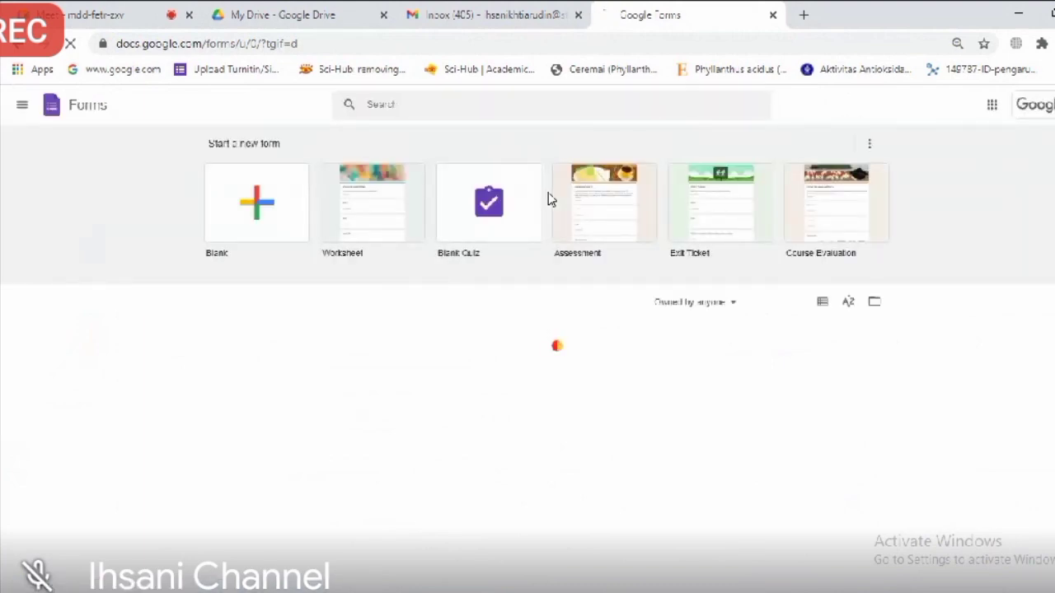
# Step: Start a blank form, zoom the editor to 125%, and select the 'Untitled form' title
pyautogui.click(265, 207)
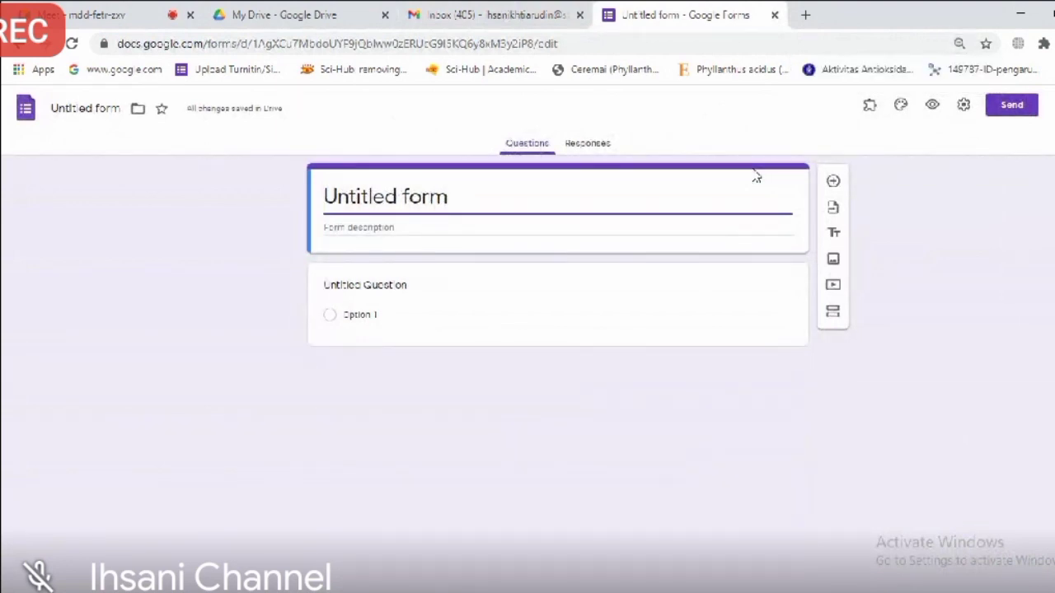
pyautogui.hotkey('ctrl', '+')
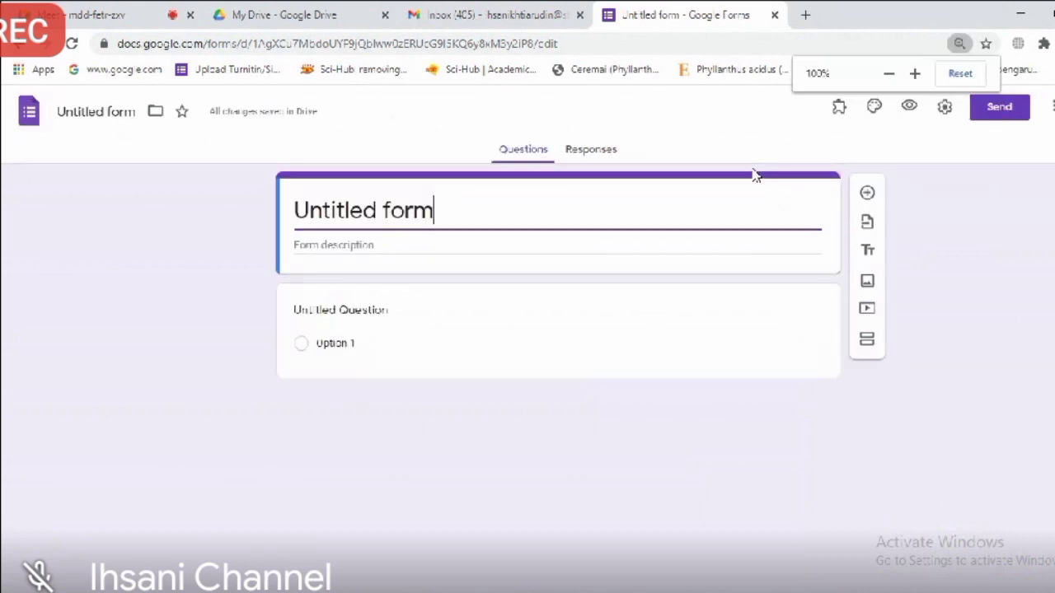
pyautogui.hotkey('ctrl', '+')
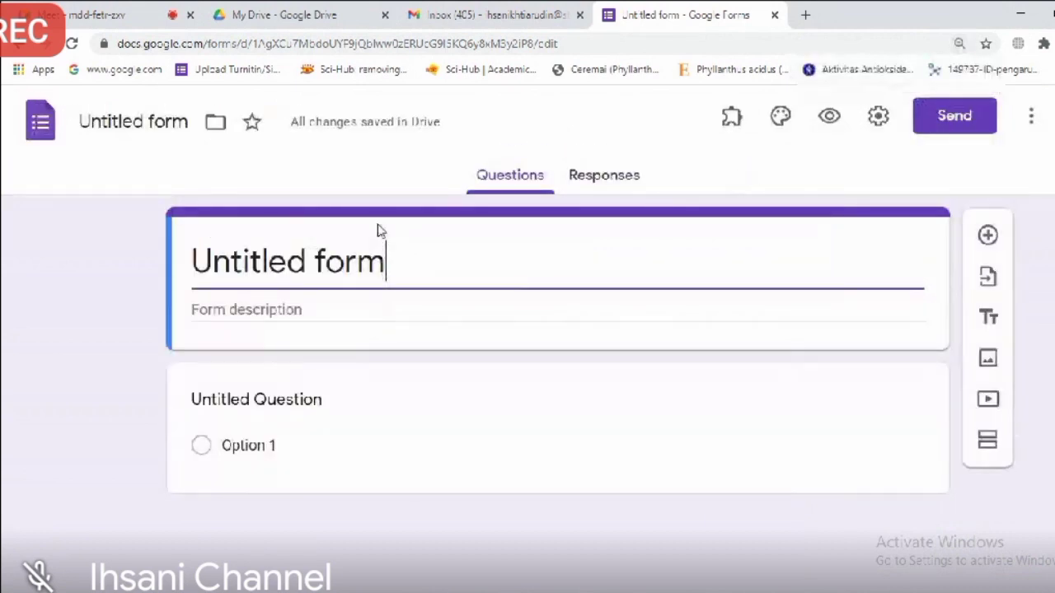
pyautogui.keyDown('shift'); pyautogui.click(230, 260); pyautogui.keyUp('shift')
pyautogui.moveTo(223, 260); pyautogui.dragTo(169, 265)
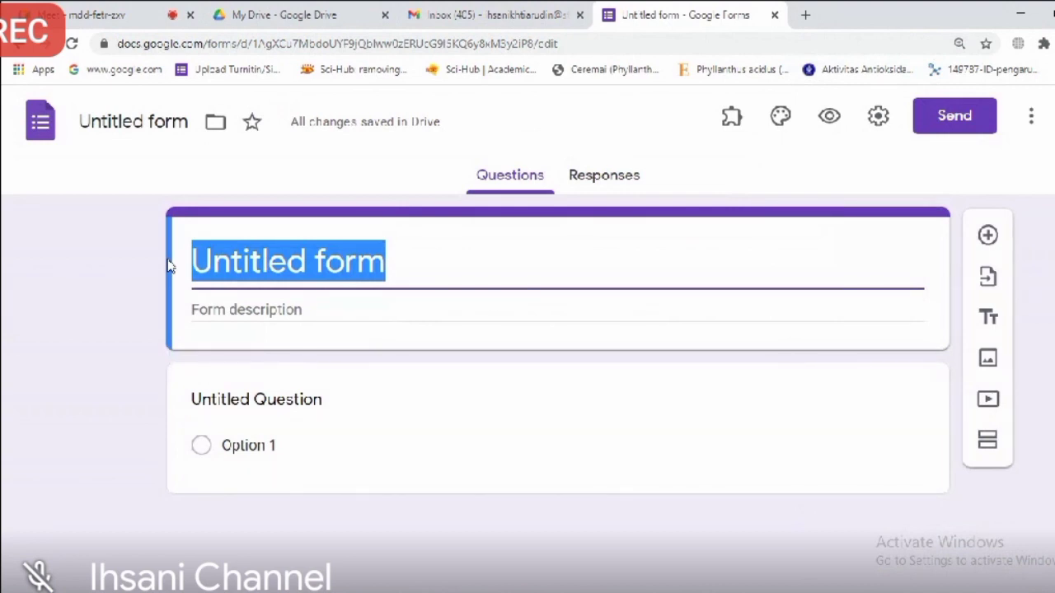
# Step: Retitle the form 'Form to Download The Certificate of Attendee', correcting typos along the way
pyautogui.write('f')
pyautogui.press('BackSpace')
pyautogui.write('Form')
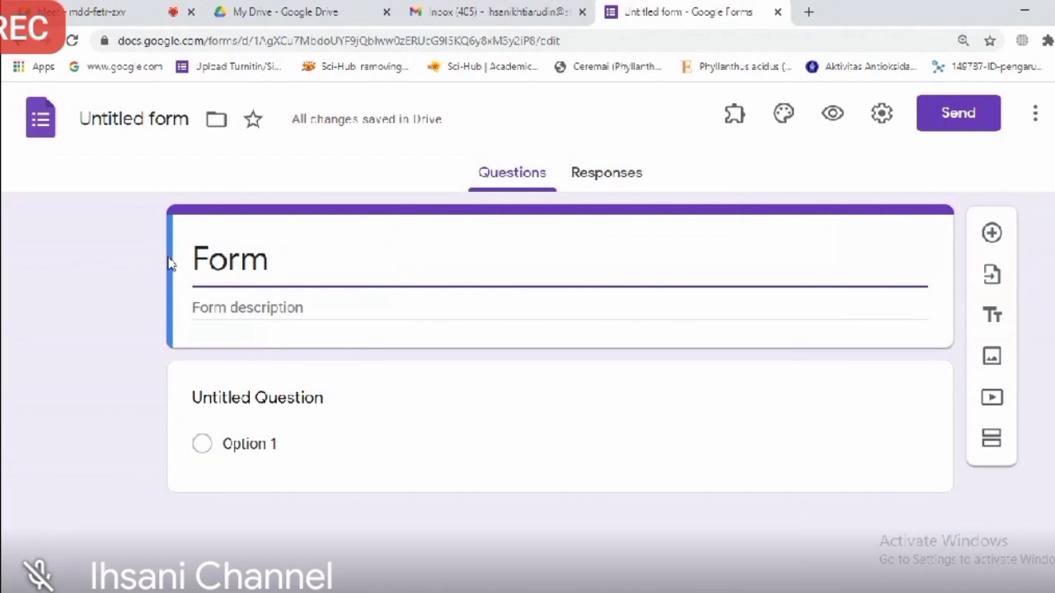
pyautogui.write('to D')
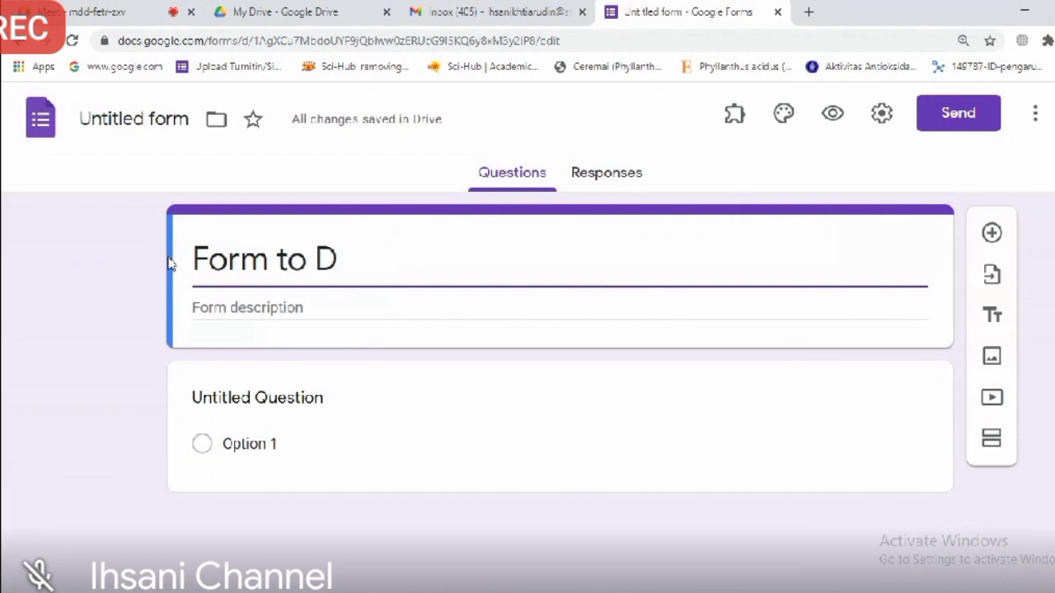
pyautogui.write('ownn')
pyautogui.press('BackSpace')
pyautogui.write('loa')
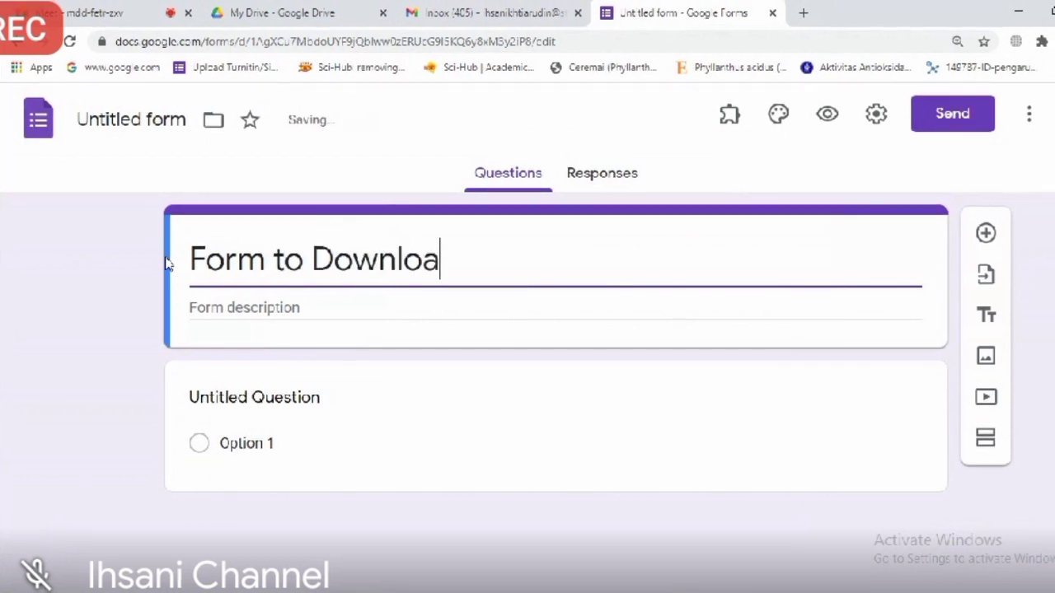
pyautogui.write('d The')
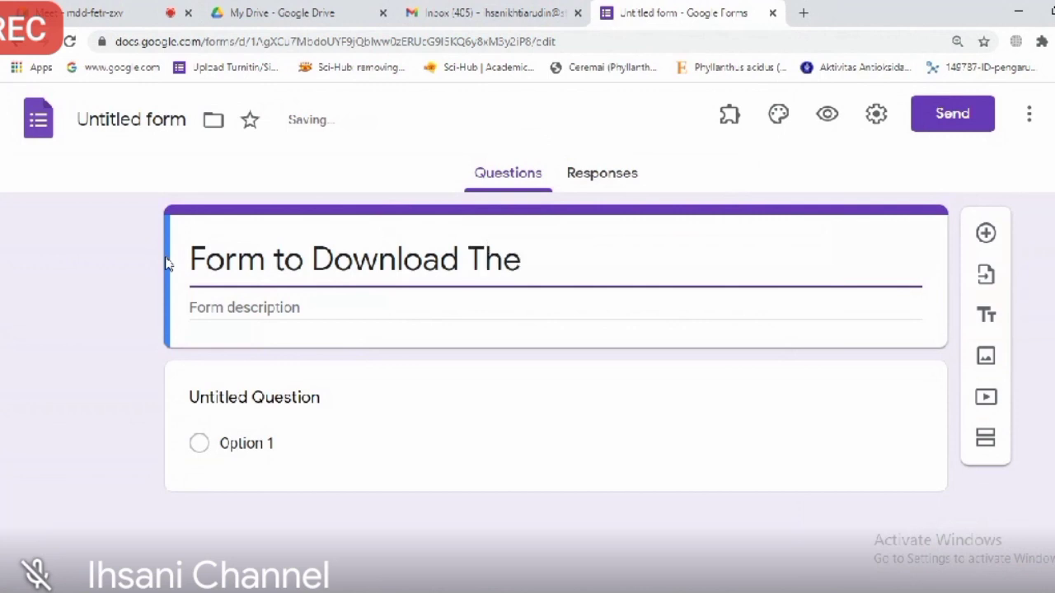
pyautogui.write(' Certifi')
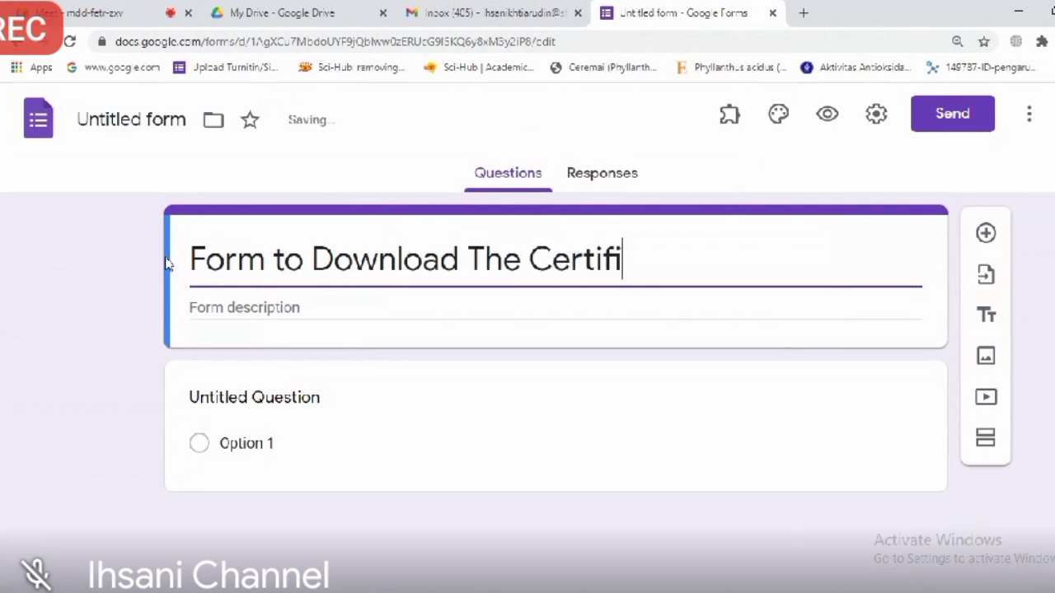
pyautogui.write('cate')
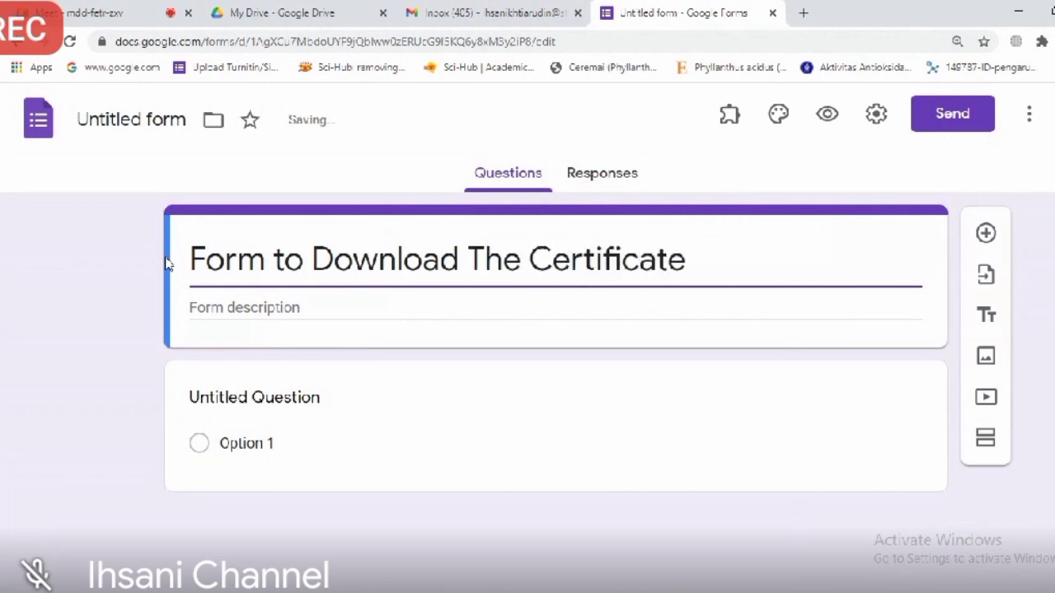
pyautogui.write(' of Att')
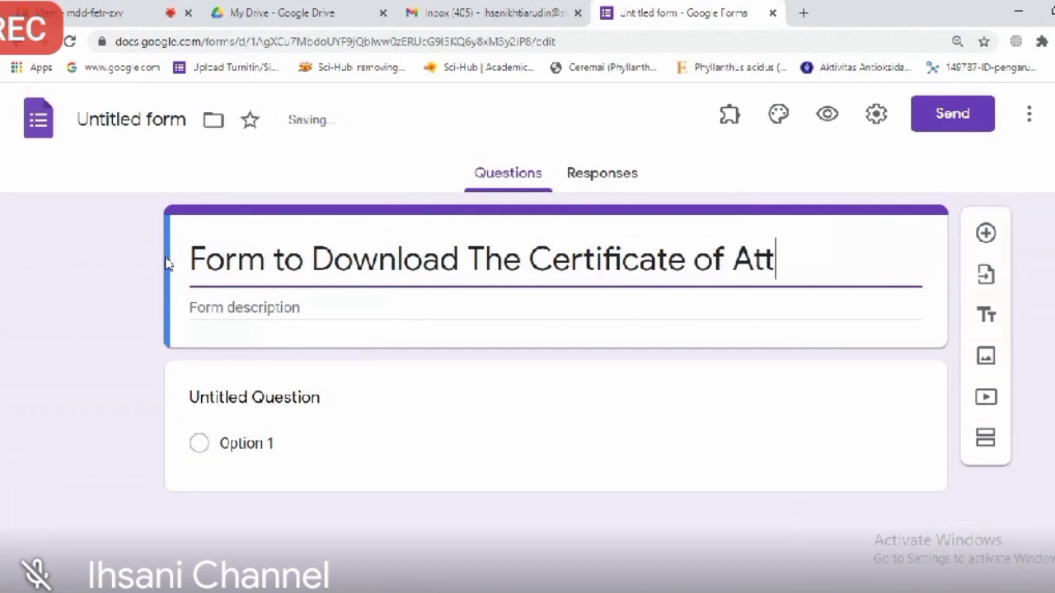
pyautogui.write('an')
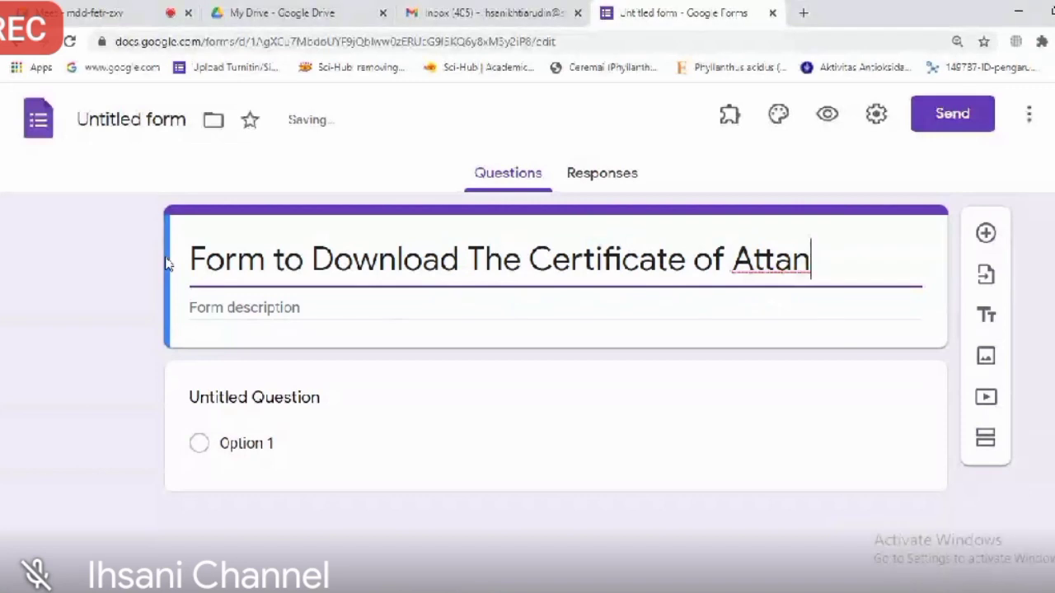
pyautogui.write('de')
pyautogui.press('BackSpace')
pyautogui.press('BackSpace')
pyautogui.press('BackSpace')
pyautogui.press('BackSpace')
pyautogui.write('emde')
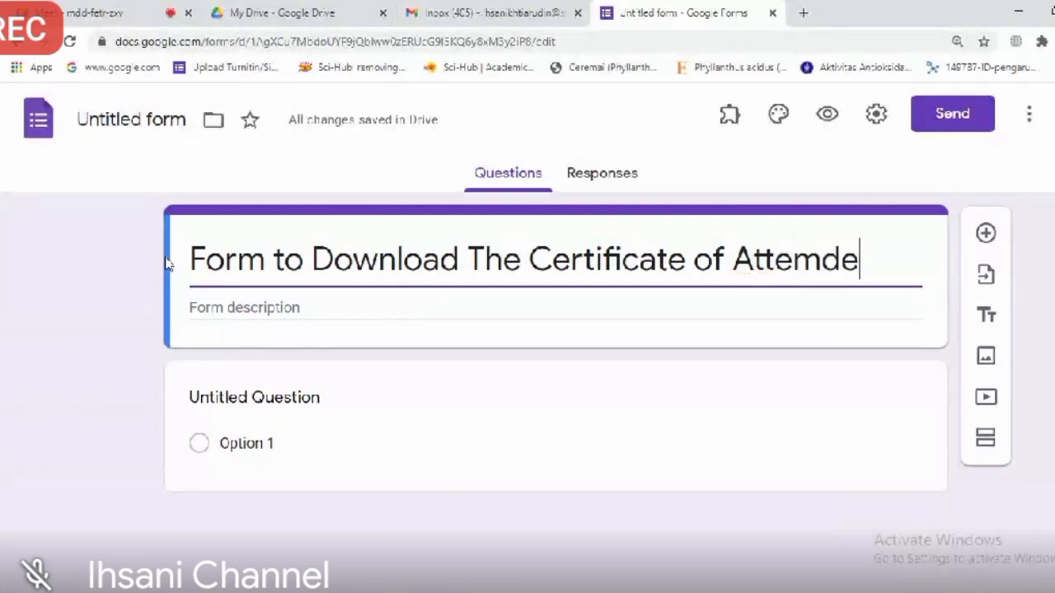
pyautogui.press('BackSpace')
pyautogui.press('BackSpace')
pyautogui.press('BackSpace')
pyautogui.write('ndee')
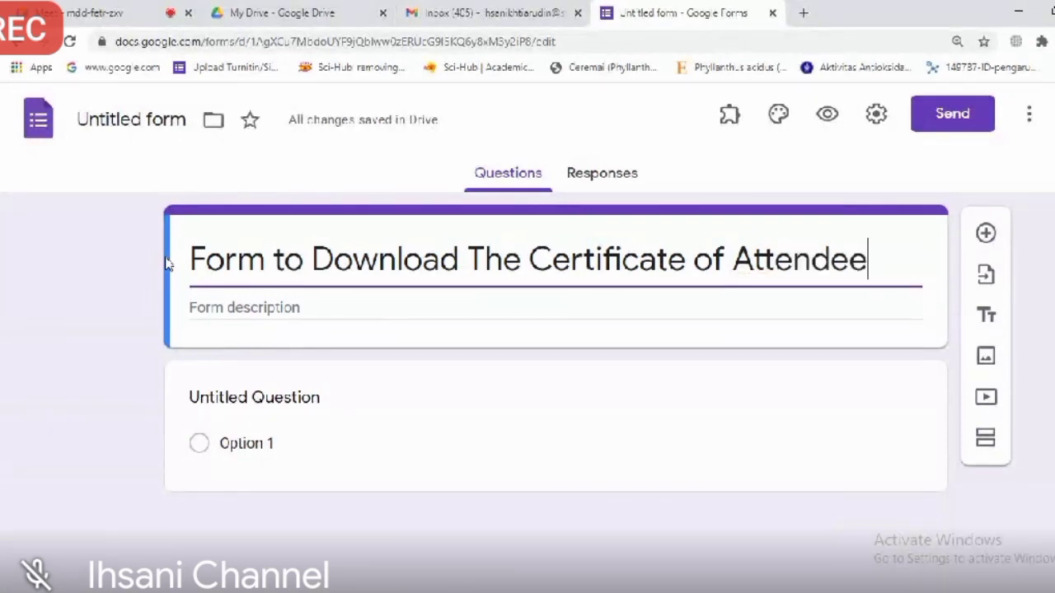
pyautogui.click(348, 304)
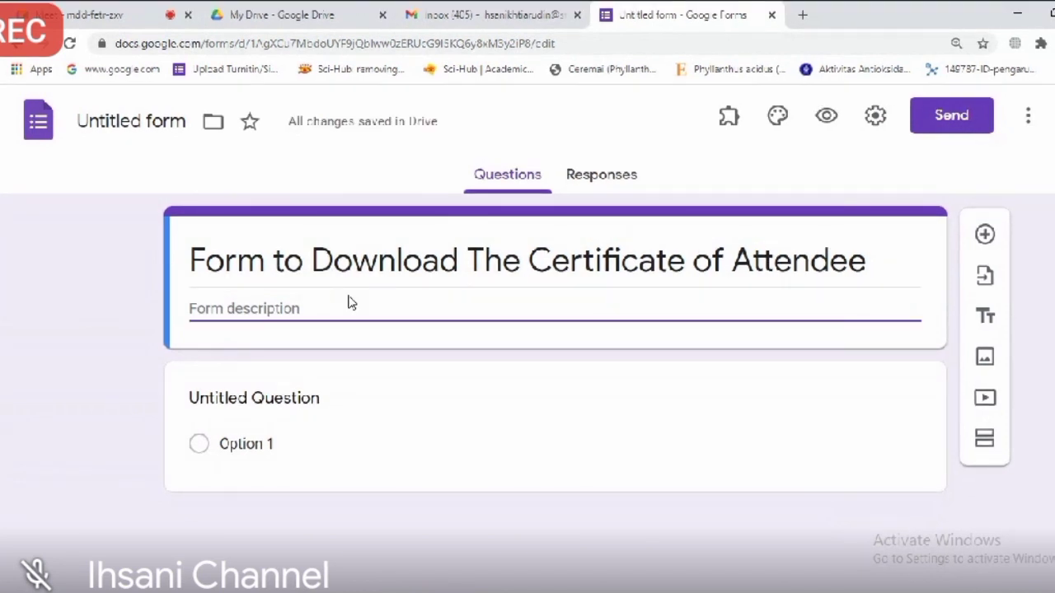
# Step: Write a two-line description: fill with valid data; certificate is sent minutes after clicking submit
pyautogui.write('-')
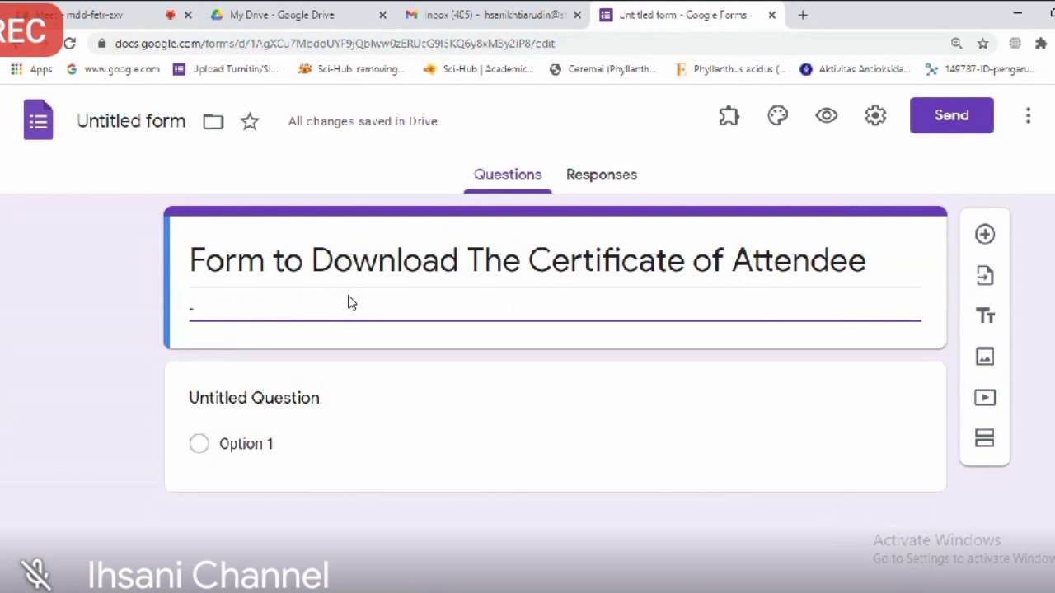
pyautogui.write(' Ple')
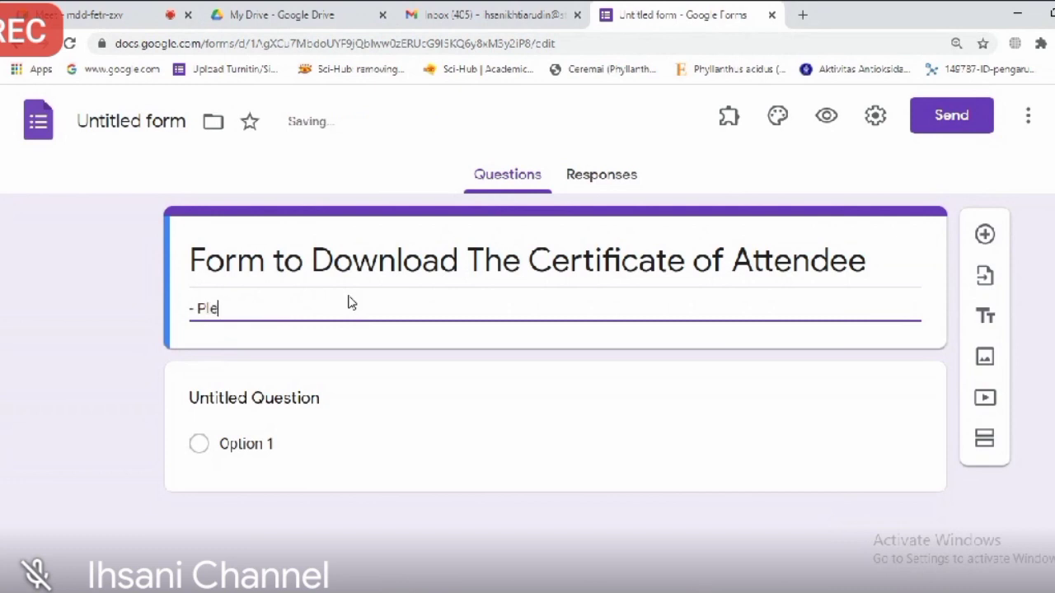
pyautogui.write('ase fill this form')
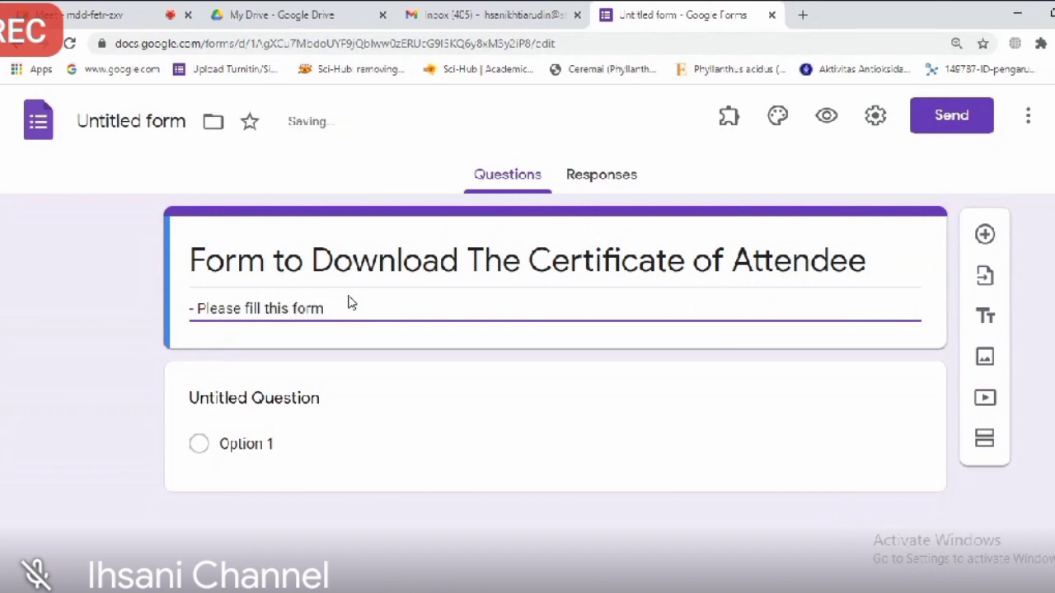
pyautogui.write(' with')
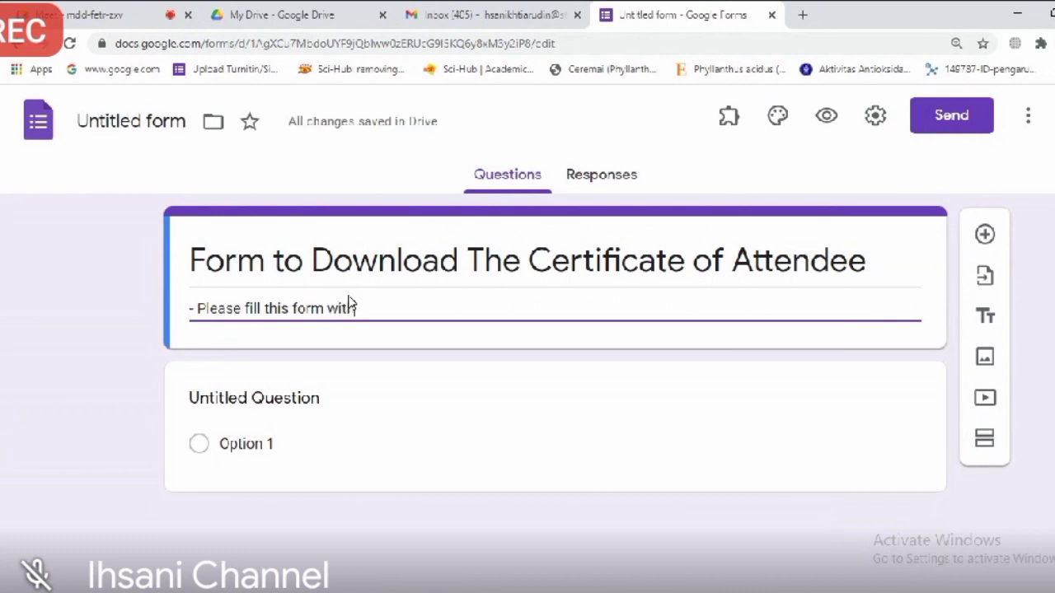
pyautogui.write(' valid data')
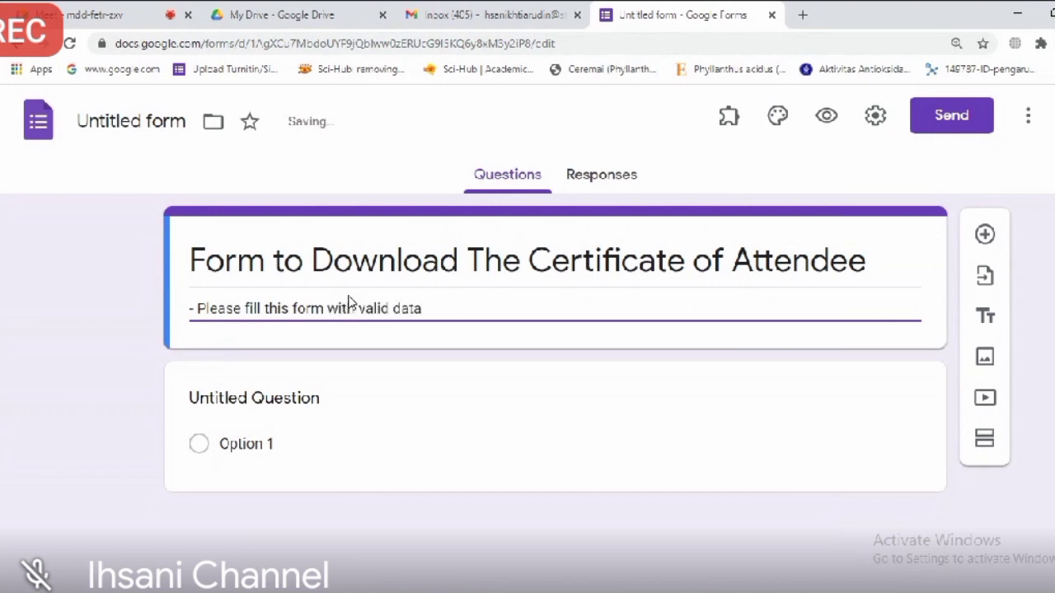
pyautogui.press('Return')
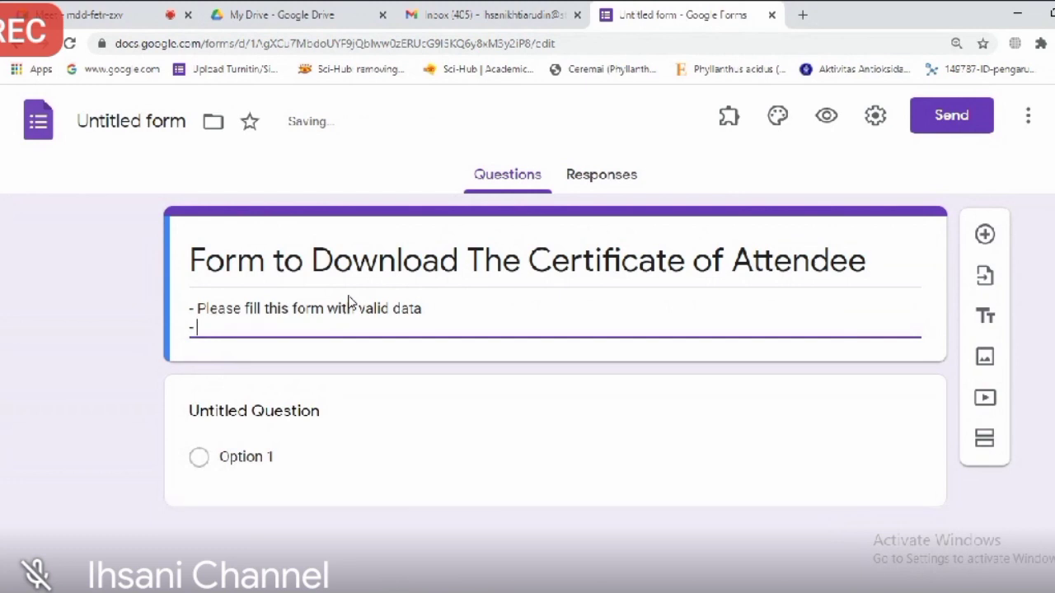
pyautogui.write('- This')
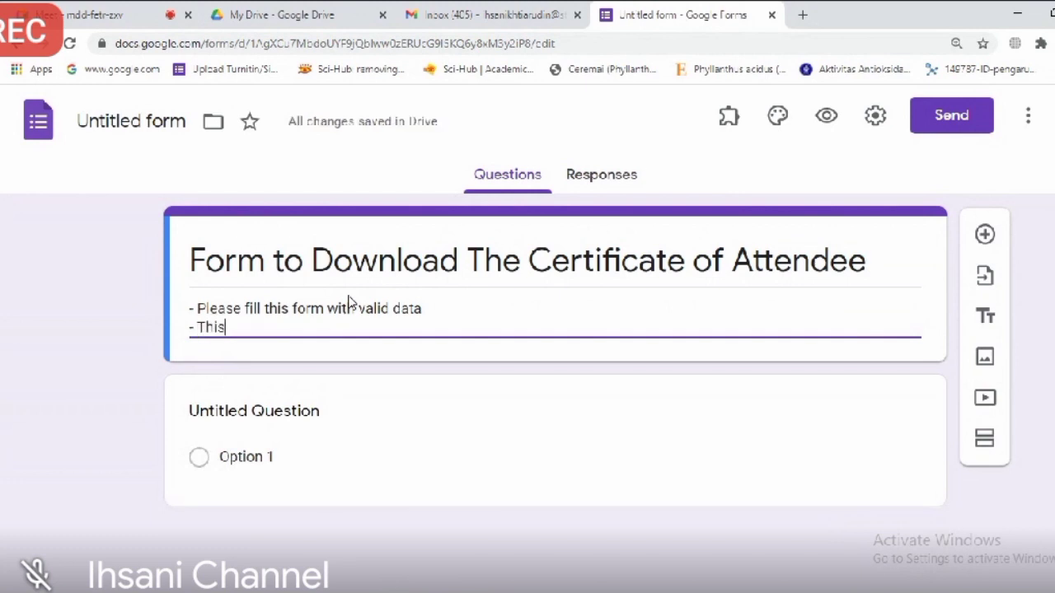
pyautogui.press('BackSpace')
pyautogui.press('BackSpace')
pyautogui.write('e ')
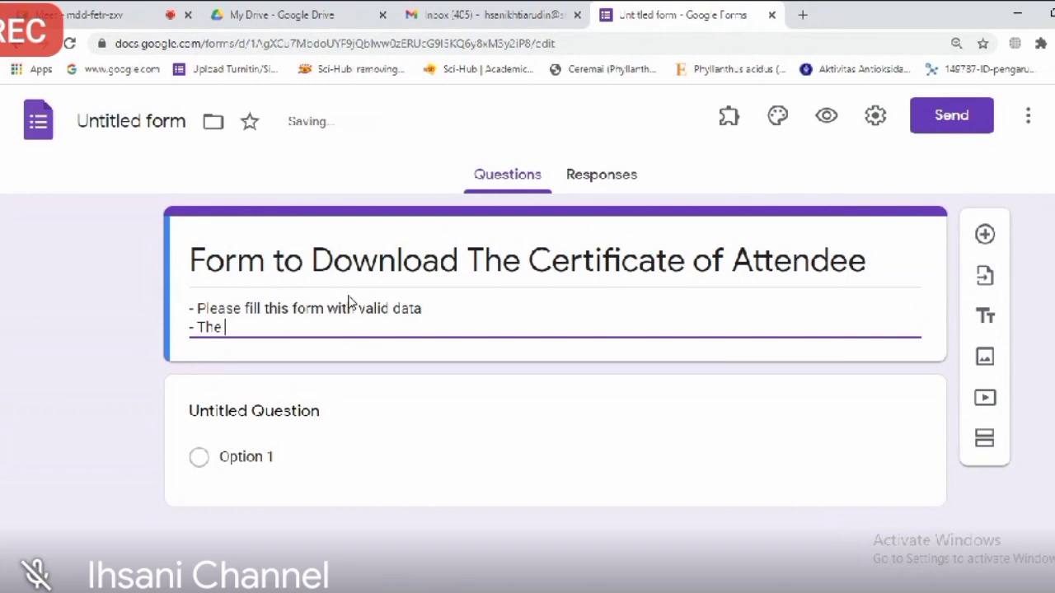
pyautogui.write('certificate')
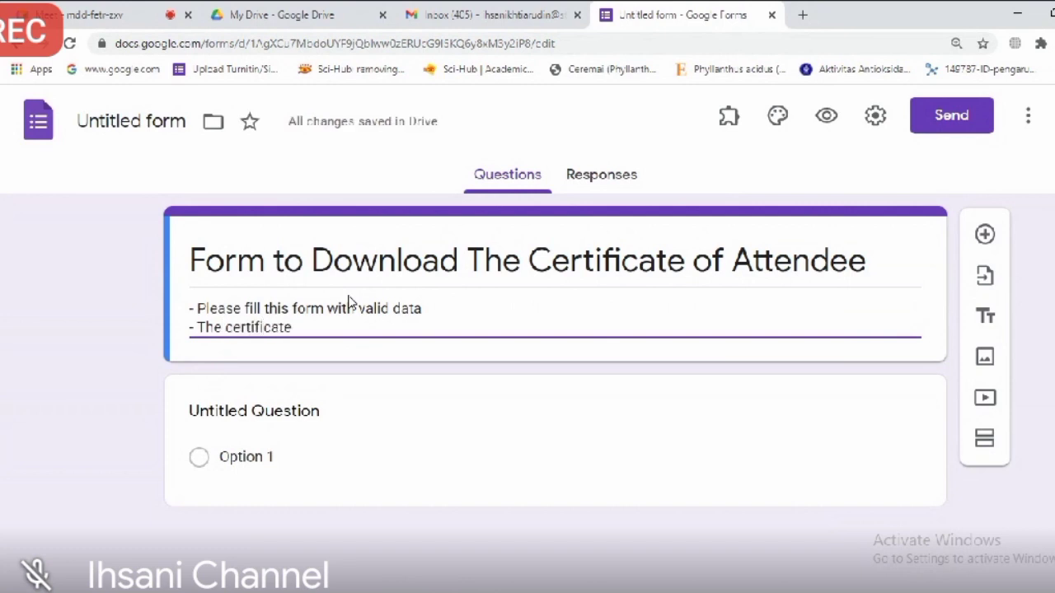
pyautogui.write(' wi')
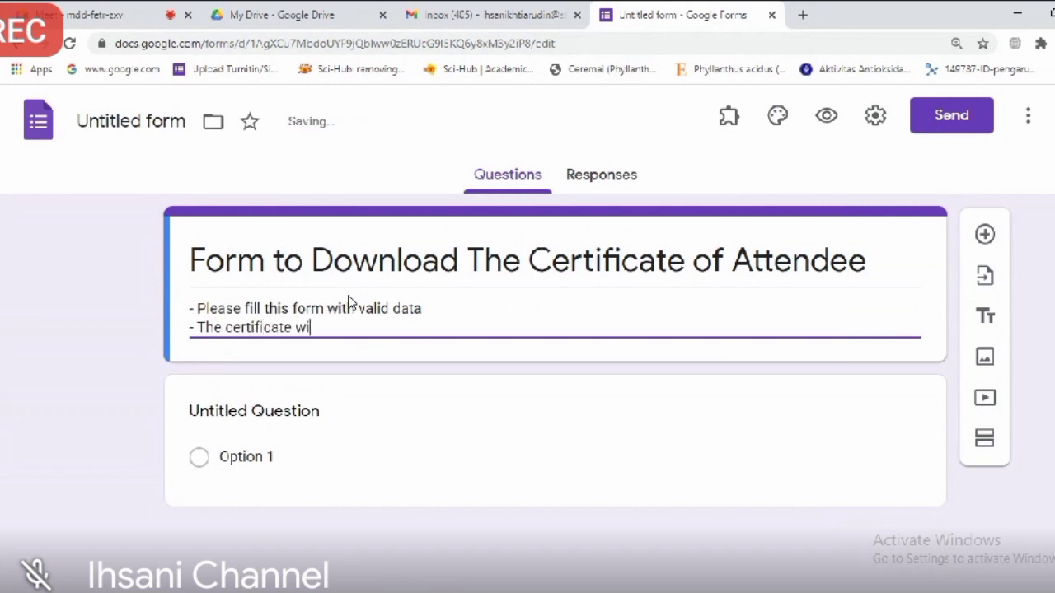
pyautogui.write('ll be sen')
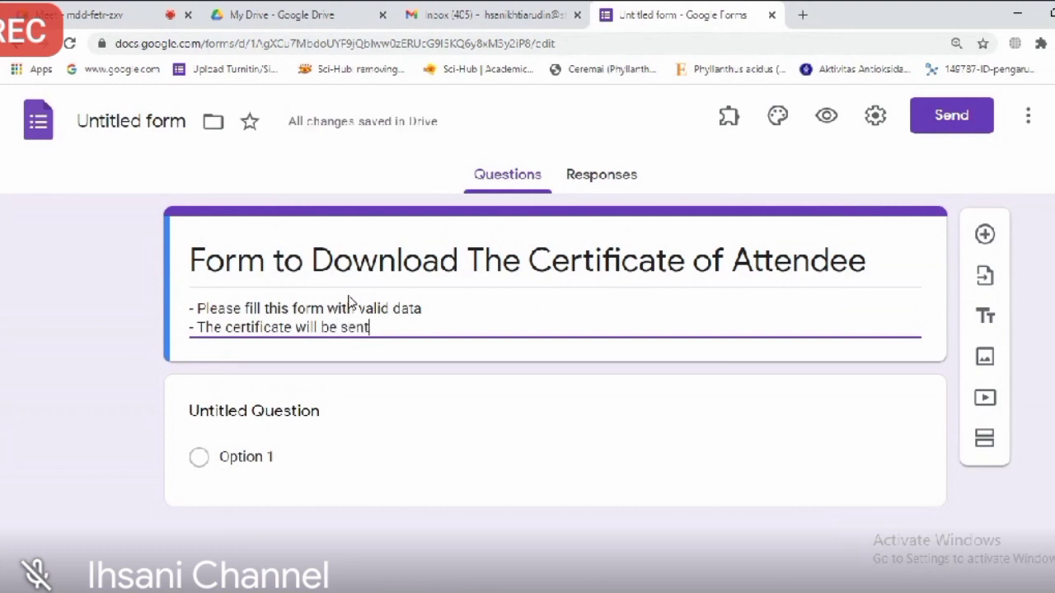
pyautogui.write('t')
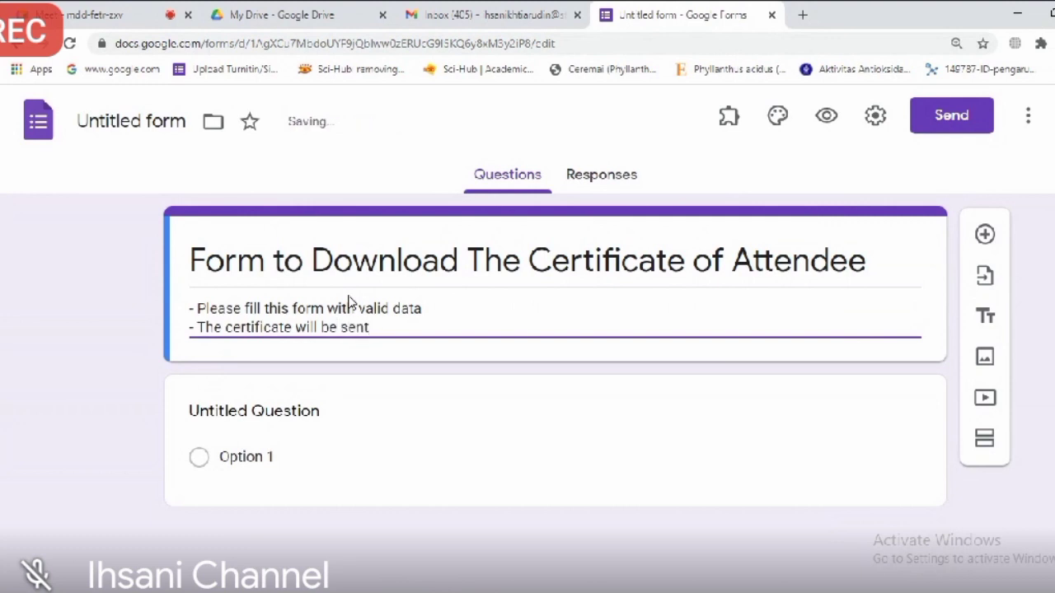
pyautogui.write(' a few minutes')
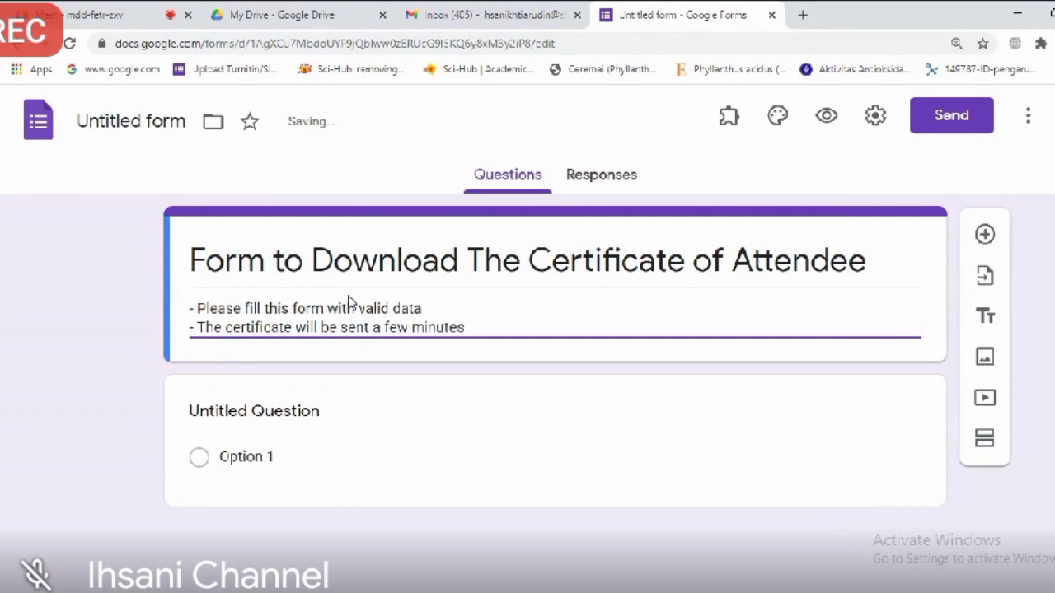
pyautogui.write(' after you subm')
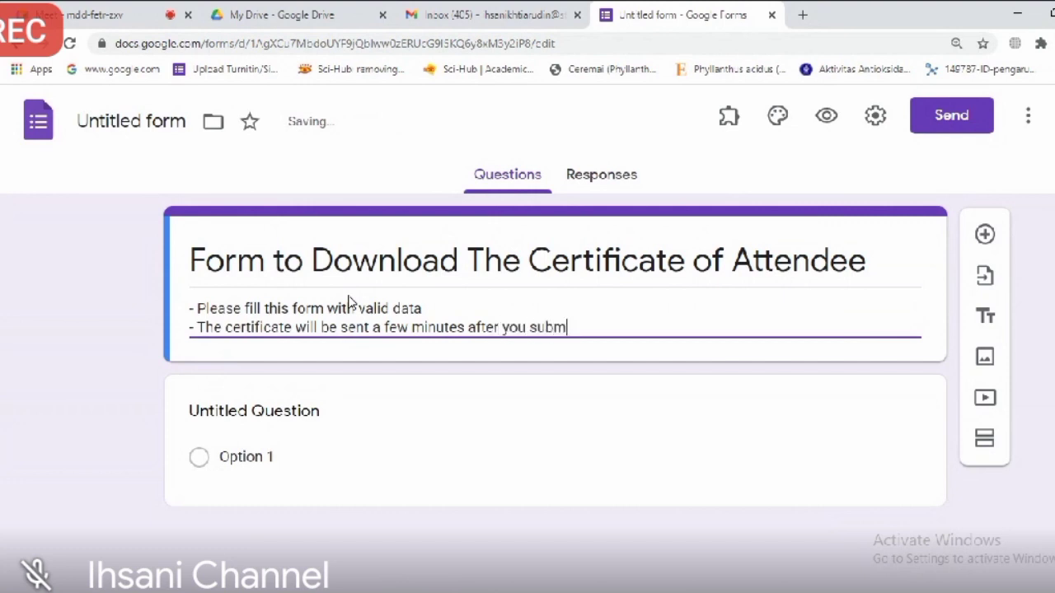
pyautogui.write('it th')
pyautogui.press('BackSpace')
pyautogui.press('BackSpace')
pyautogui.press('BackSpace')
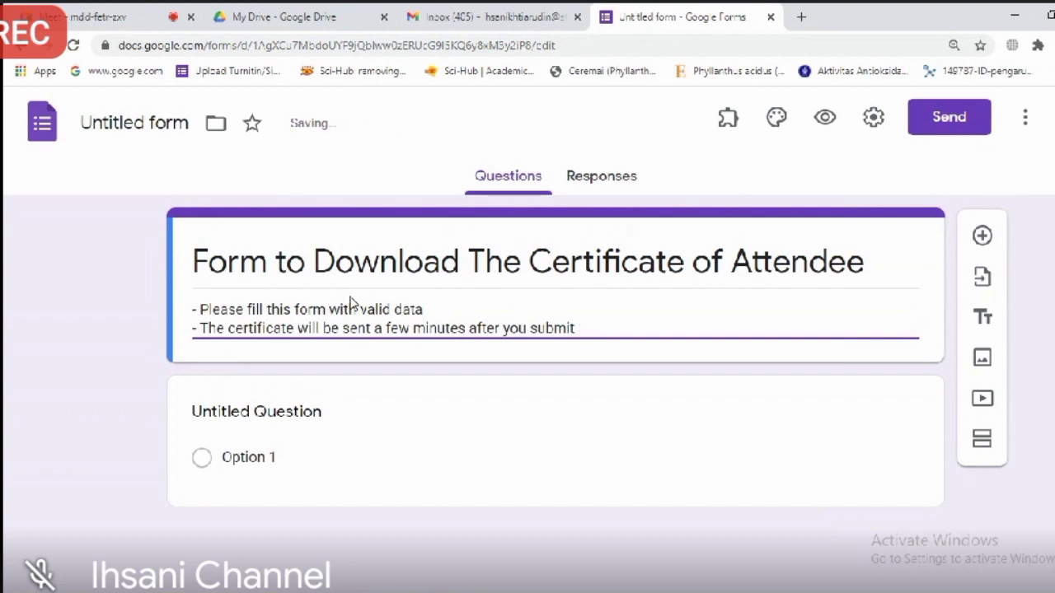
pyautogui.press('BackSpace')
pyautogui.press('BackSpace')
pyautogui.press('BackSpace')
pyautogui.press('BackSpace')
pyautogui.press('BackSpace')
pyautogui.press('BackSpace')
pyautogui.write('click the submit butto')
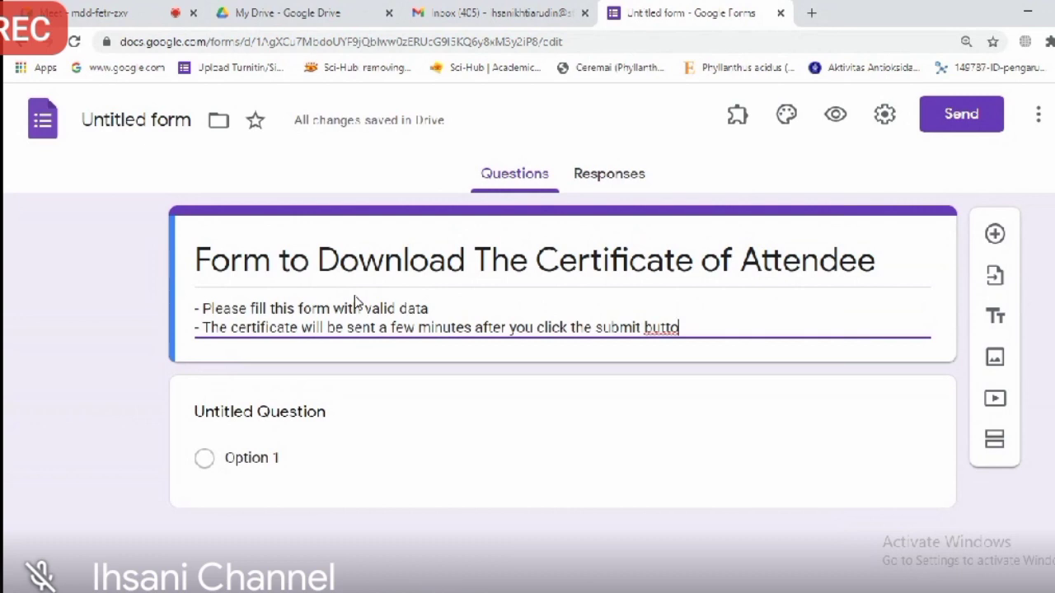
pyautogui.write('n')
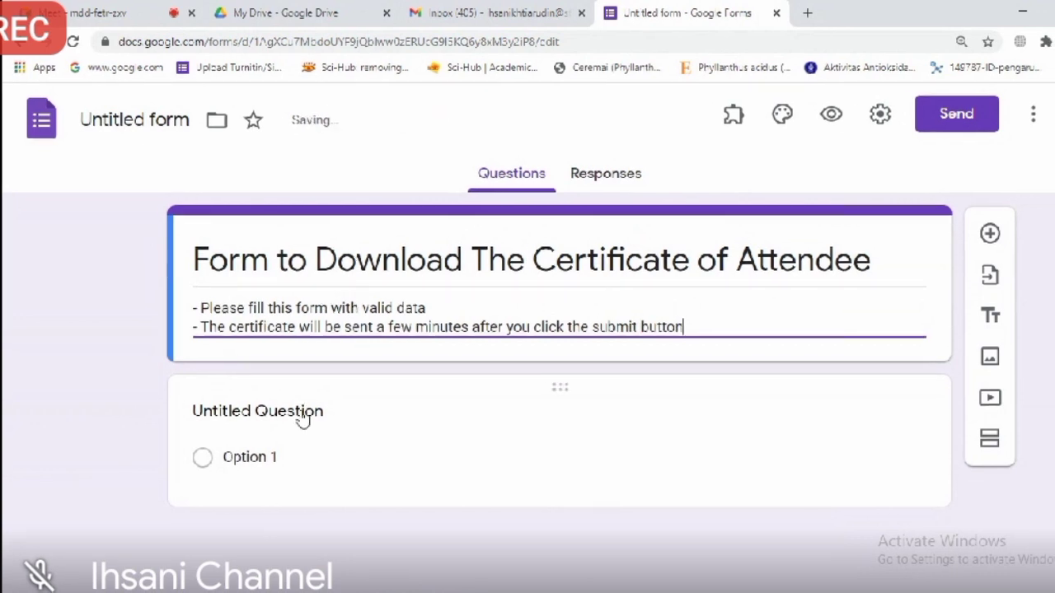
pyautogui.click(303, 419)
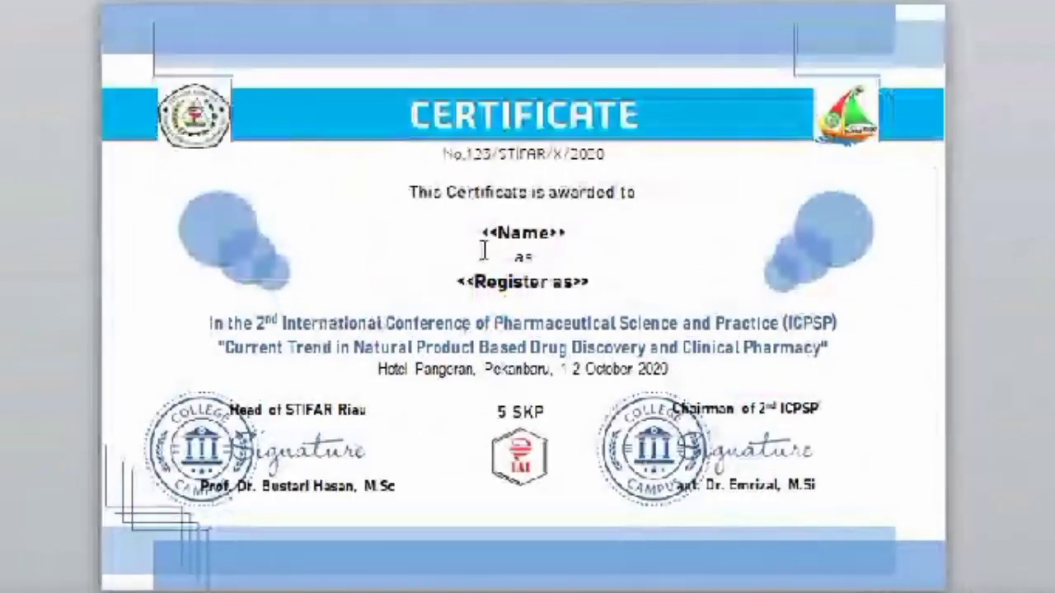
# Step: Highlight the <<Name>> and <<Register as>> placeholders on the PowerPoint certificate slide
pyautogui.moveTo(483, 232); pyautogui.dragTo(594, 227)
pyautogui.moveTo(592, 284); pyautogui.dragTo(459, 282)
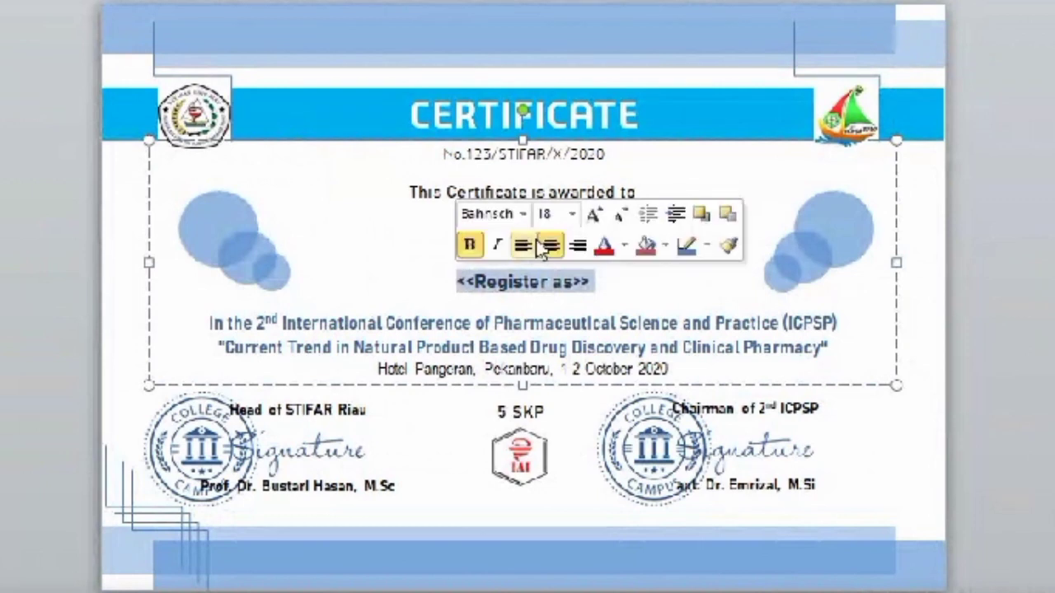
pyautogui.click(443, 222)
pyautogui.moveTo(447, 229); pyautogui.dragTo(608, 225)
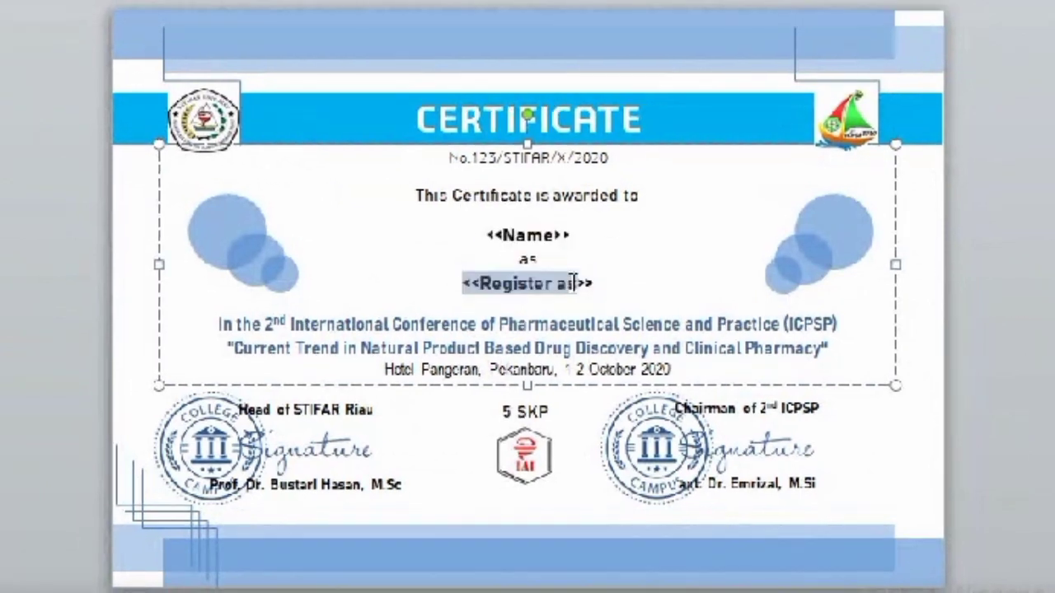
pyautogui.click(436, 288)
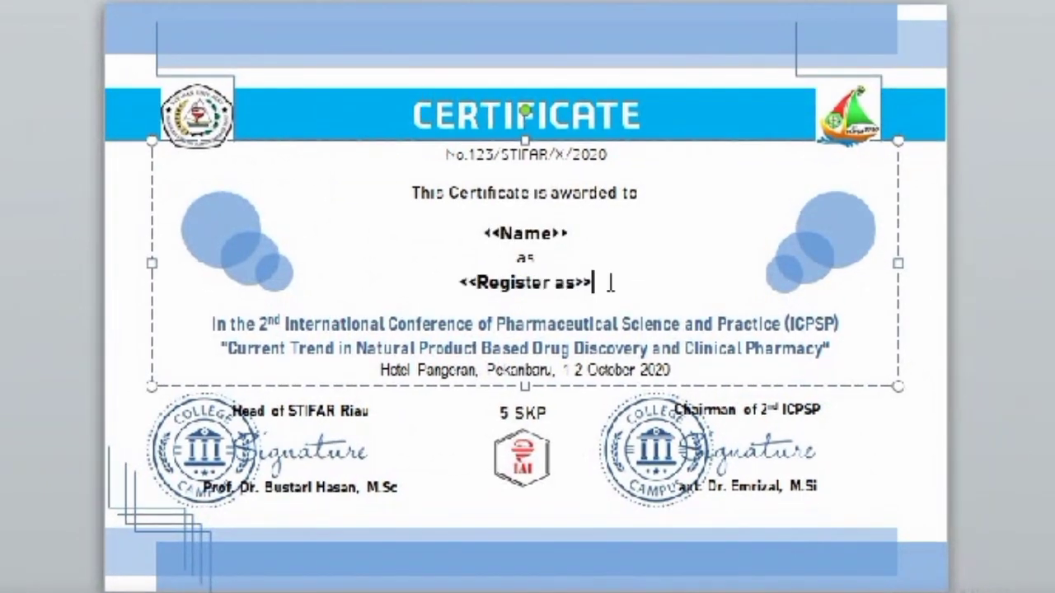
pyautogui.moveTo(443, 293); pyautogui.dragTo(605, 286)
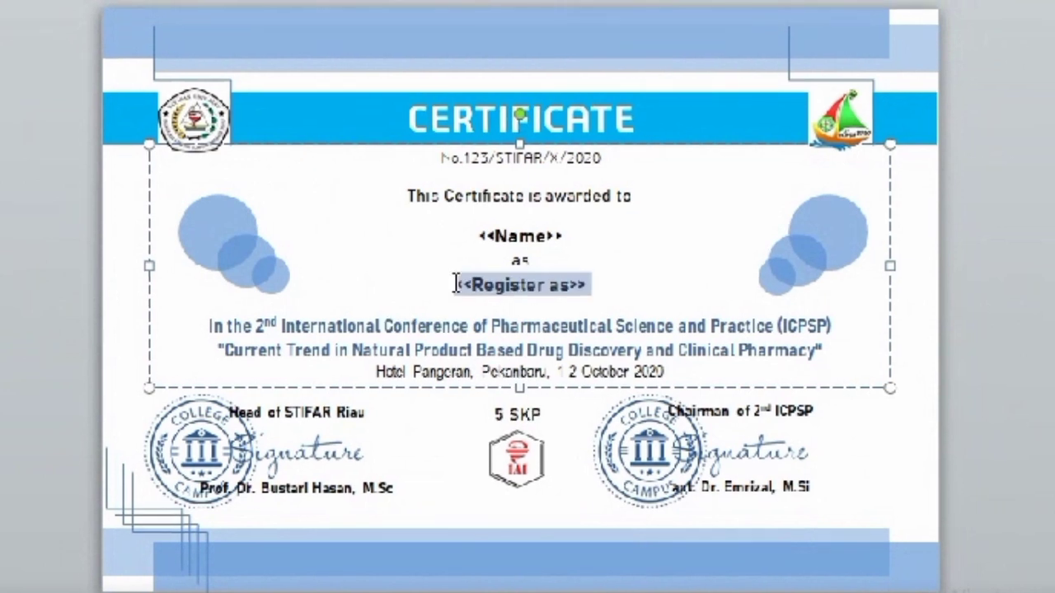
# Step: Title the first question 'Name' as a short answer and make it required
pyautogui.doubleClick(460, 282)
pyautogui.click(456, 284)
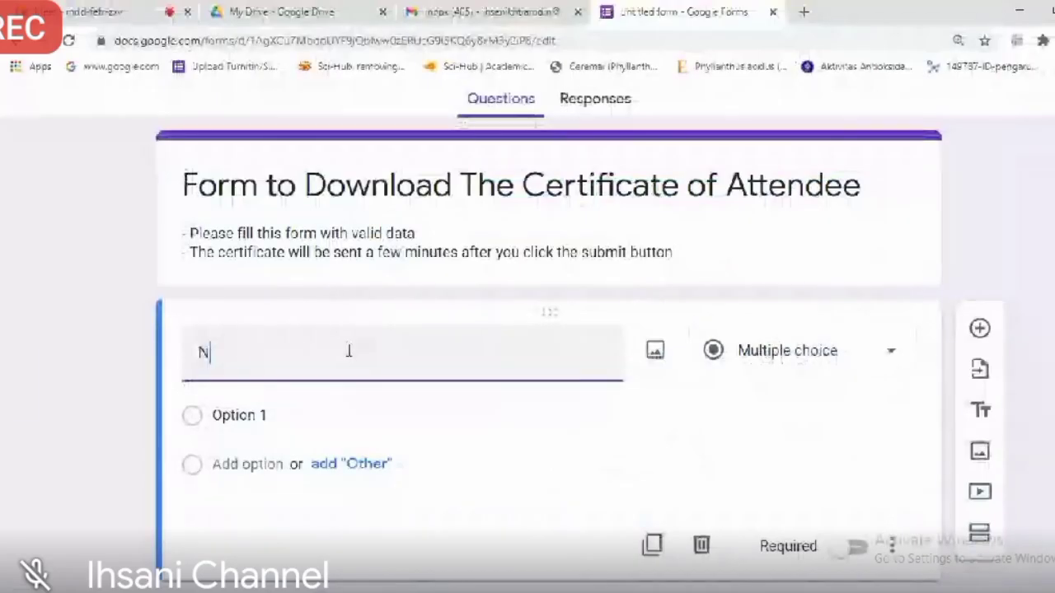
pyautogui.write('ame')
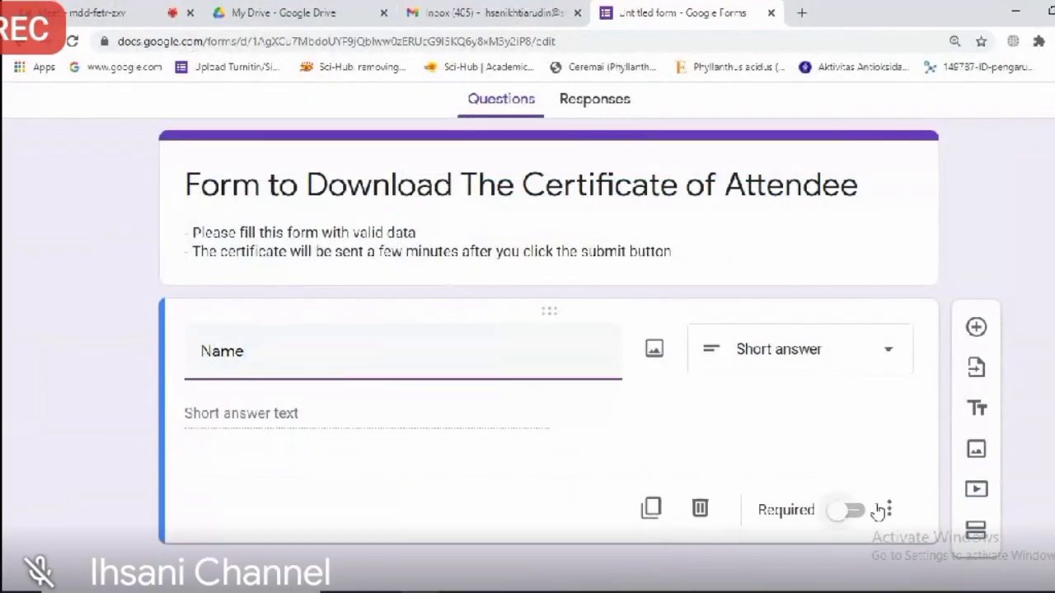
pyautogui.click(851, 510)
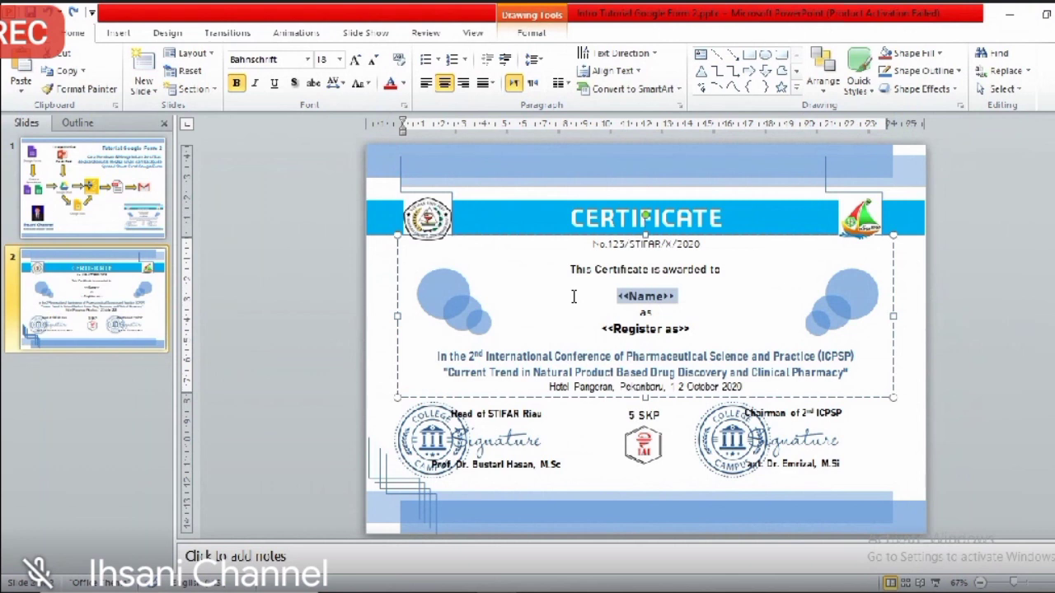
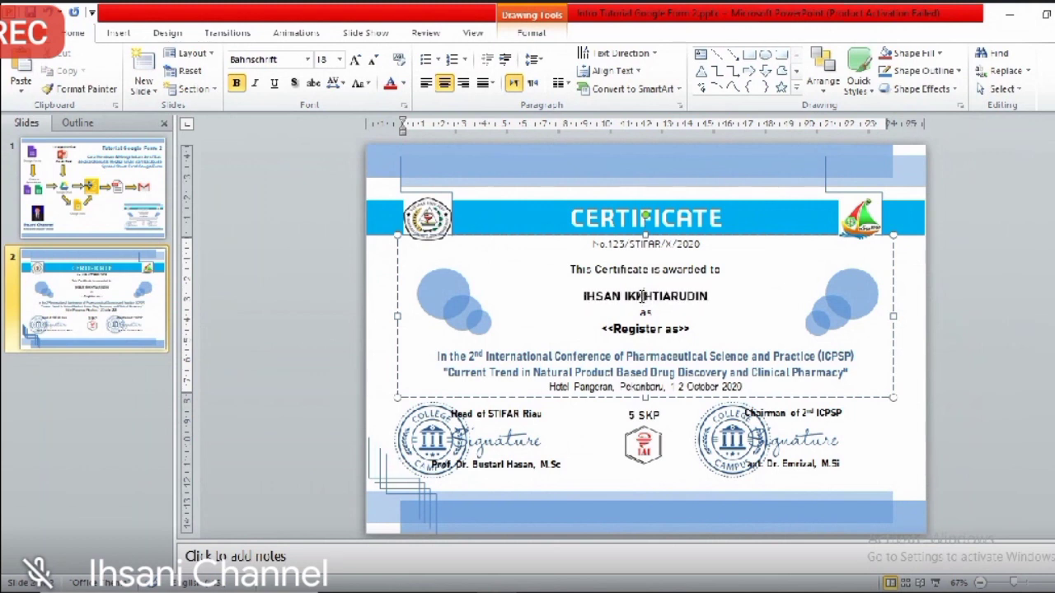
# Step: Type a sample attendee name into the certificate's <<Name>> placeholder, fix a typo, and return to Google Forms
pyautogui.click(642, 296)
pyautogui.press('BackSpace')
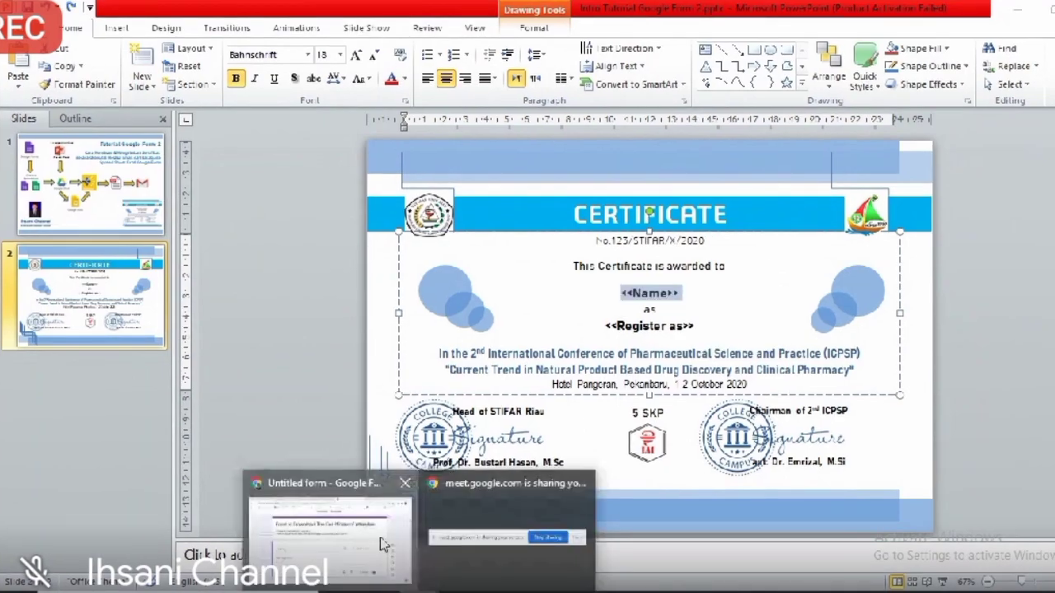
pyautogui.click(371, 536)
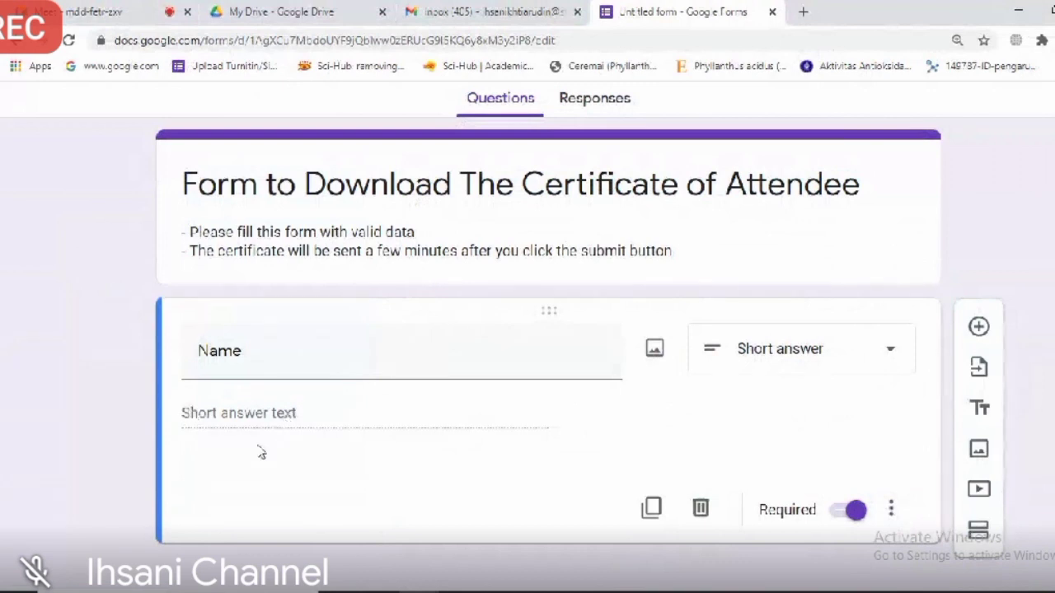
# Step: Add a description to the Name question: 'Please type your name in capital letter'
pyautogui.click(891, 509)
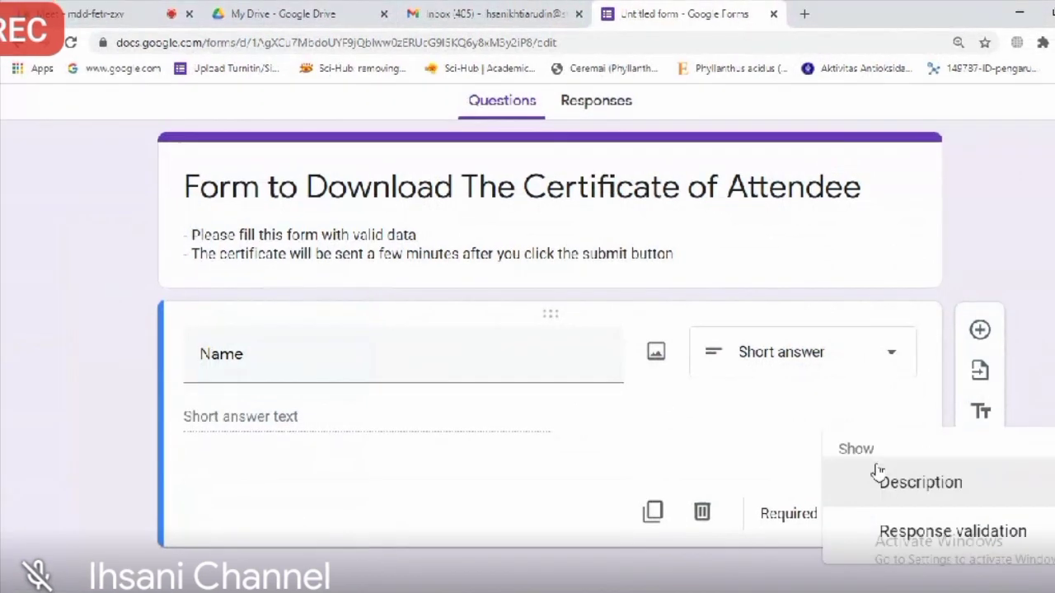
pyautogui.click(922, 388)
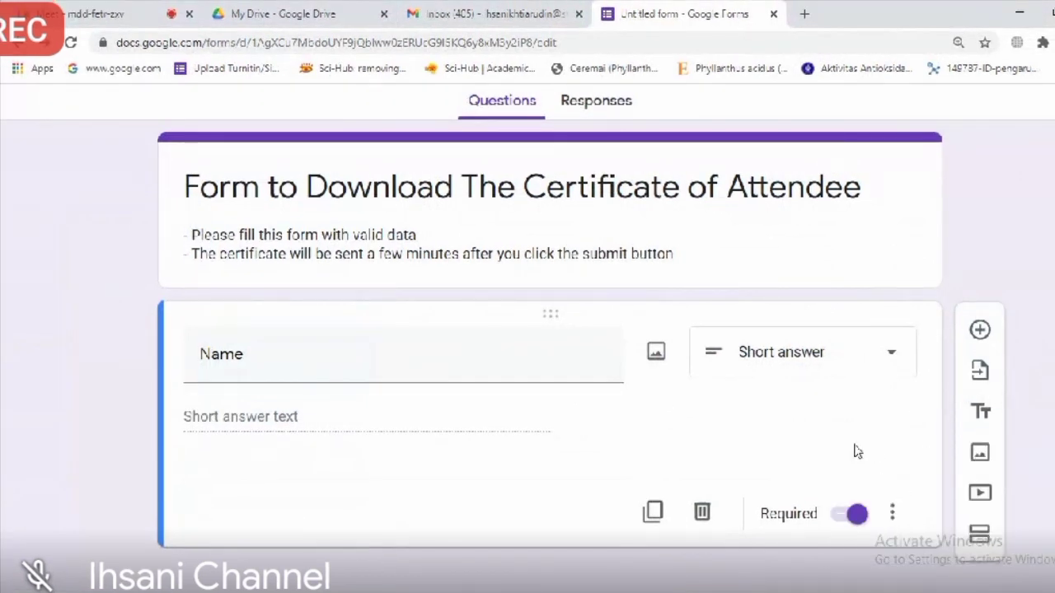
pyautogui.click(894, 516)
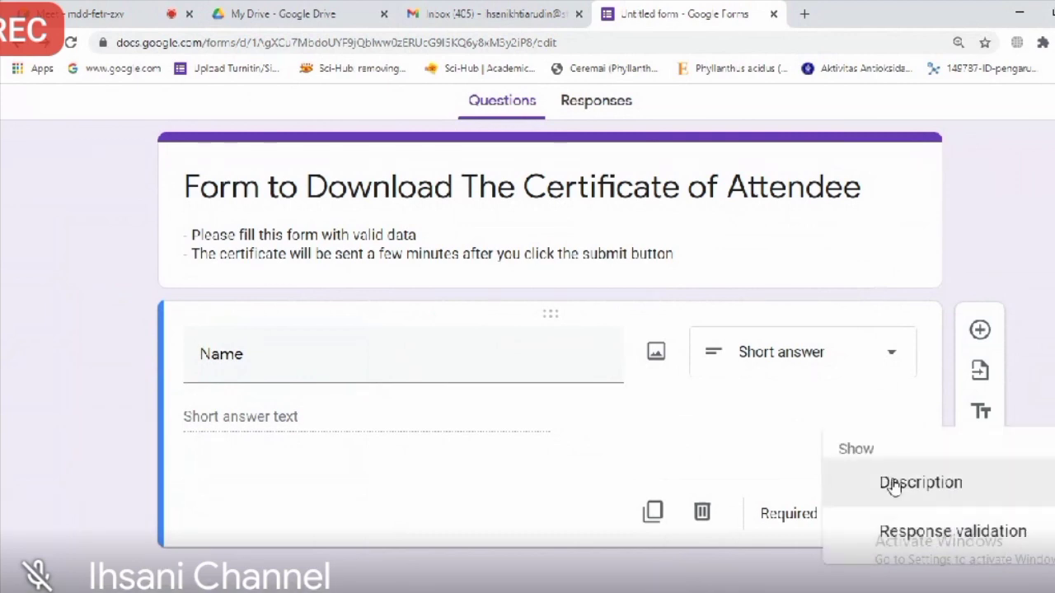
pyautogui.click(893, 487)
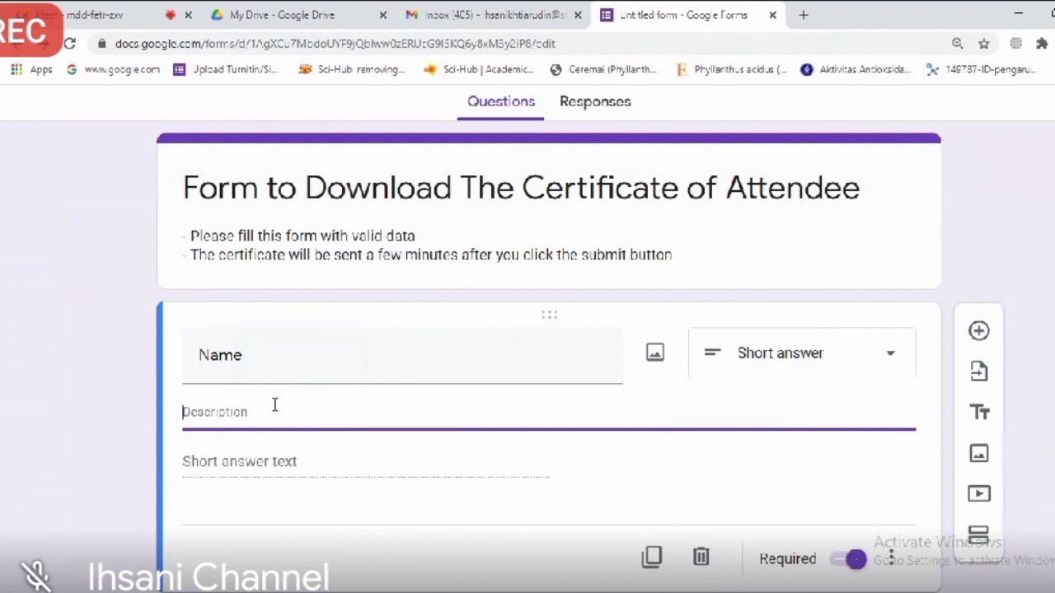
pyautogui.write('a')
pyautogui.press('BackSpace')
pyautogui.write('Pe')
pyautogui.press('BackSpace')
pyautogui.write('lease type your name in C')
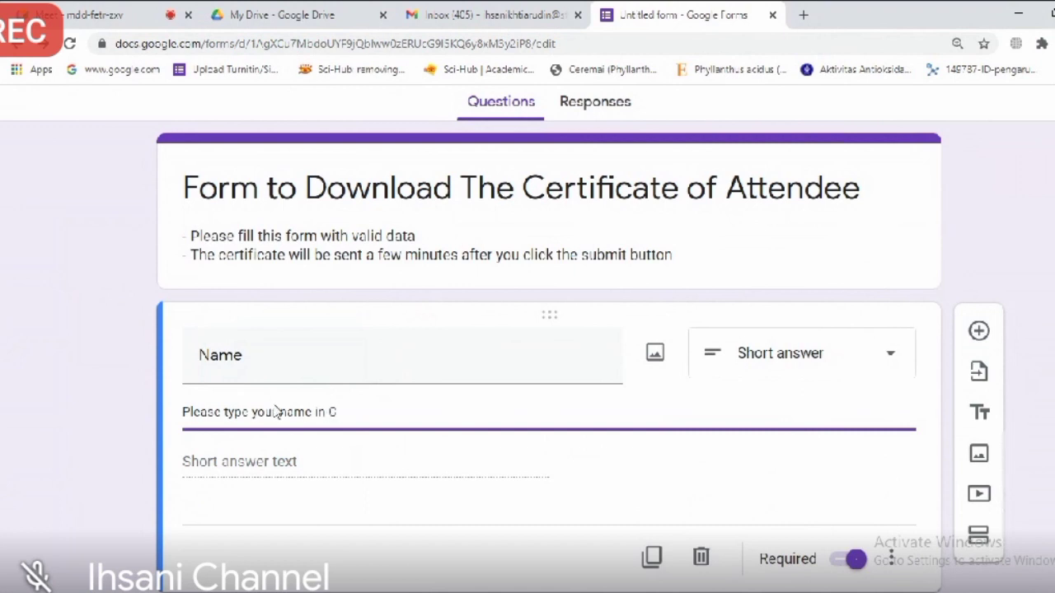
pyautogui.press('BackSpace')
pyautogui.write('capit')
pyautogui.write('al ')
pyautogui.write('litt')
pyautogui.press('BackSpace')
pyautogui.press('BackSpace')
pyautogui.press('BackSpace')
pyautogui.write('etter')
# Step: Append the example 'Example: MICHAEL JORDAN' to the Name question's description
pyautogui.write('. Exampe')
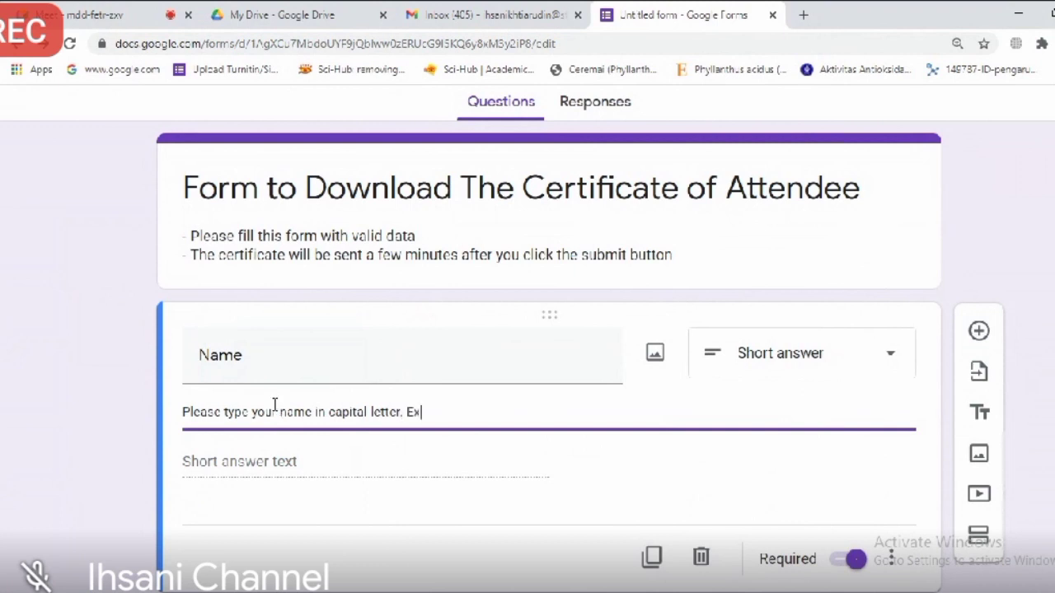
pyautogui.write('le: m')
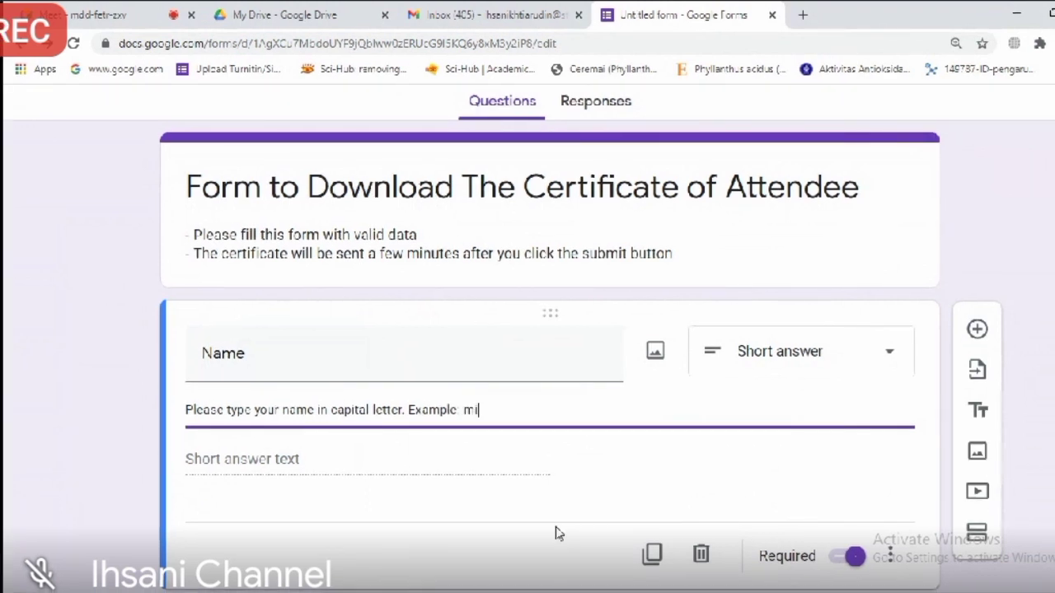
pyautogui.press('BackSpace')
pyautogui.write('MICHAEL JORDAN')
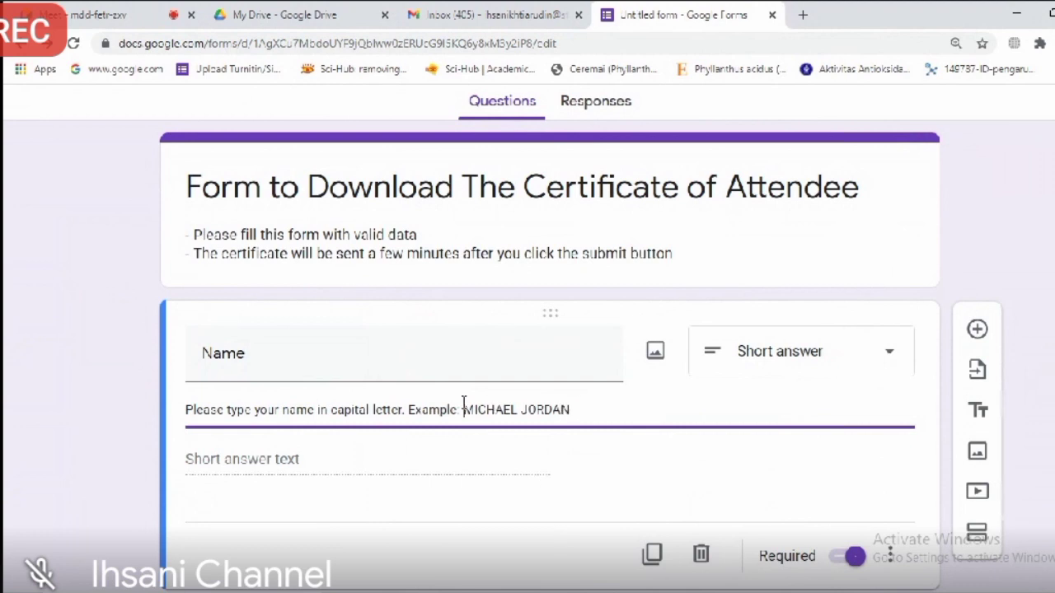
pyautogui.moveTo(464, 408); pyautogui.dragTo(593, 425)
pyautogui.click(530, 466)
pyautogui.scroll(-1, 530, 465)
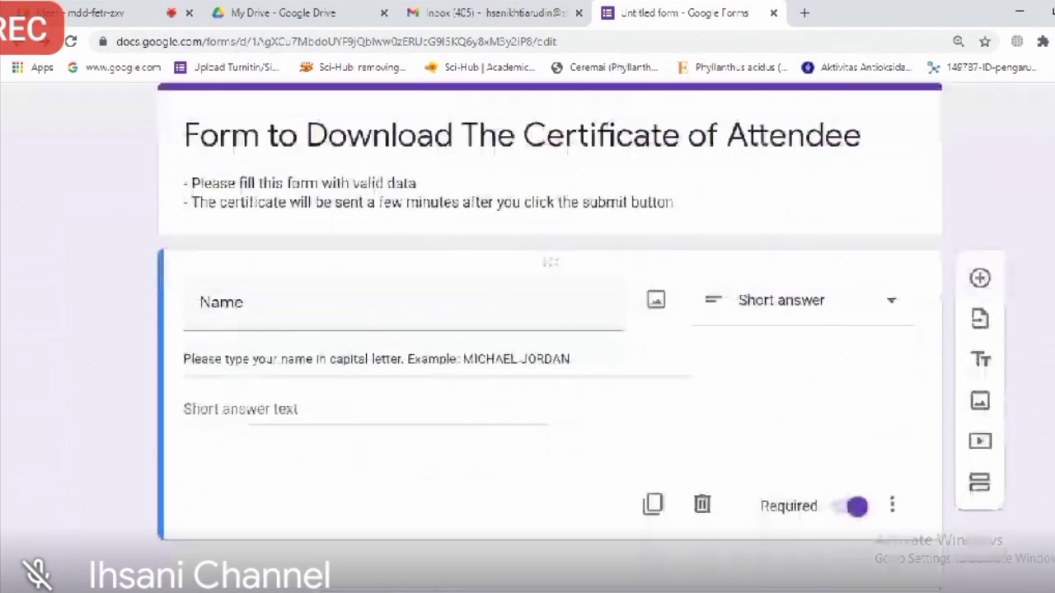
# Step: Duplicate the Name question and retitle the copy 'Register as'
pyautogui.click(648, 493)
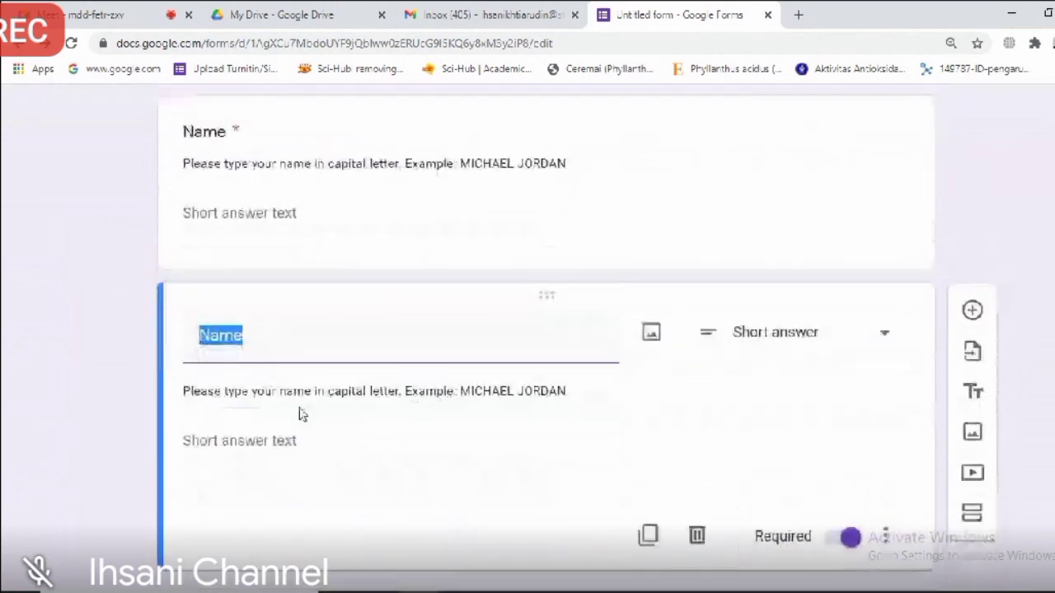
pyautogui.write('RE')
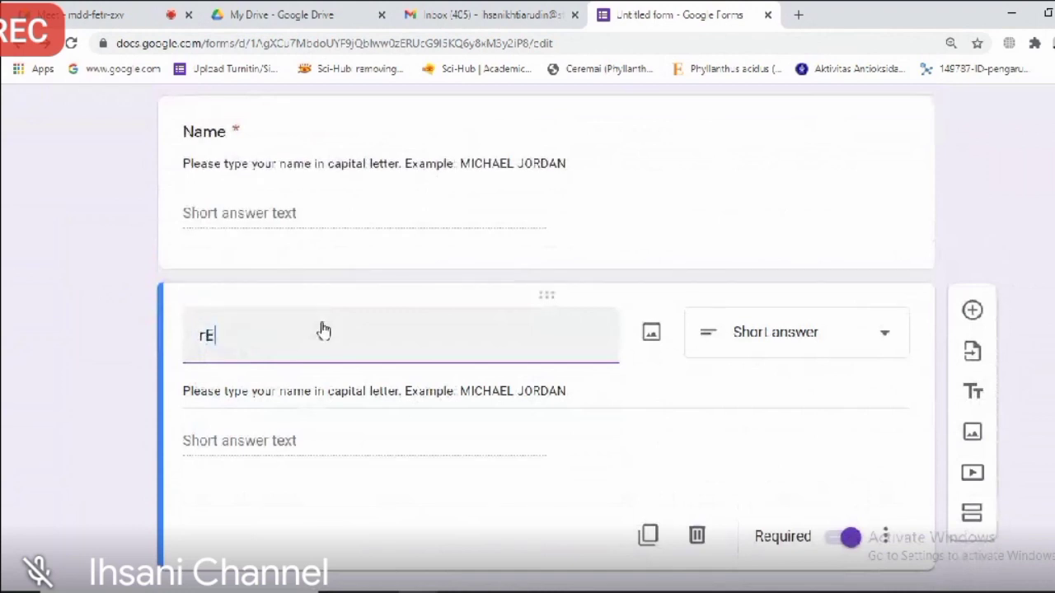
pyautogui.press('BackSpace')
pyautogui.press('BackSpace')
pyautogui.write('Registered')
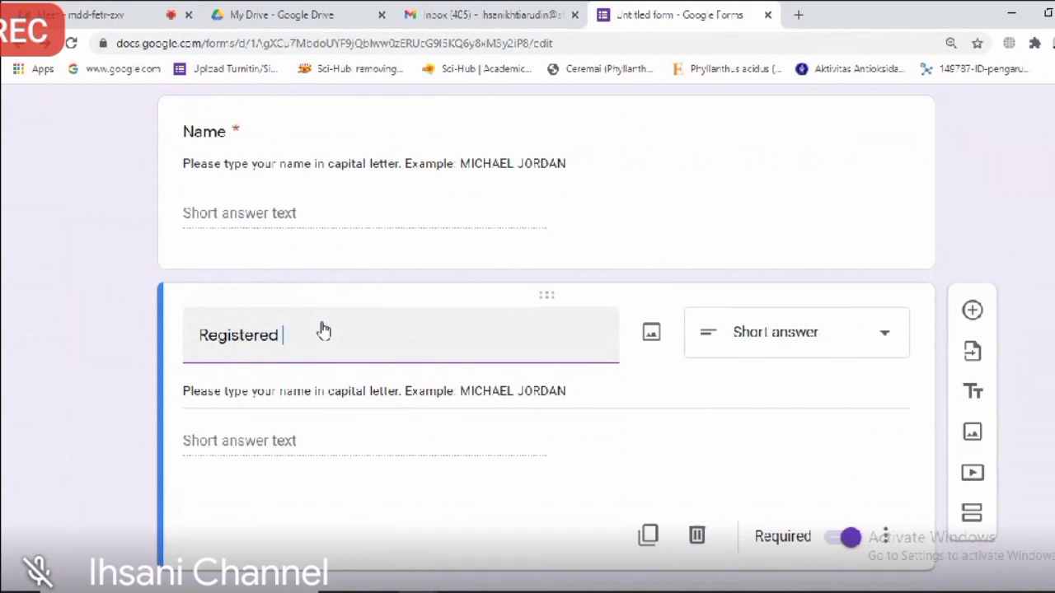
pyautogui.press('BackSpace')
pyautogui.press('BackSpace')
pyautogui.press('BackSpace')
pyautogui.write('as')
pyautogui.click(330, 149)
pyautogui.scroll(-1, 735, 462)
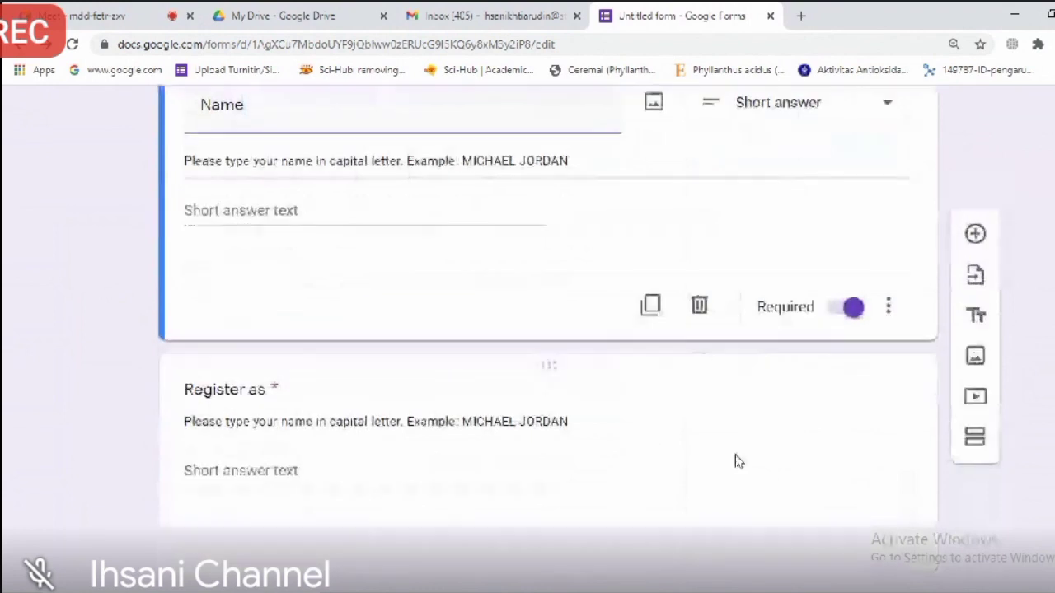
pyautogui.click(598, 446)
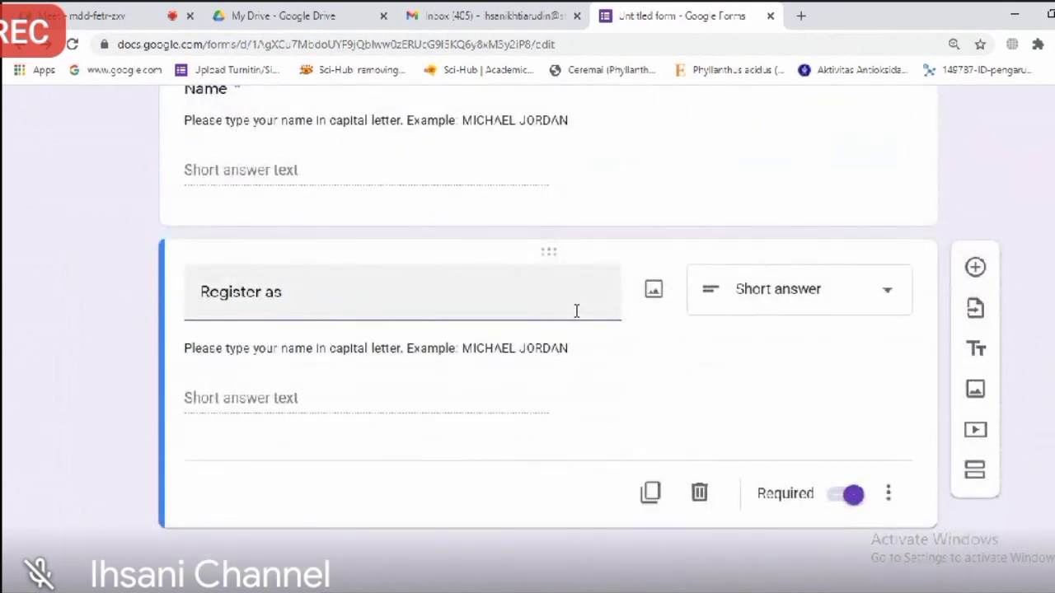
# Step: Make 'Register as' a dropdown with options ORAL PRESENTER, POSTER PRESENTER and PARTICIPANT
pyautogui.click(799, 299)
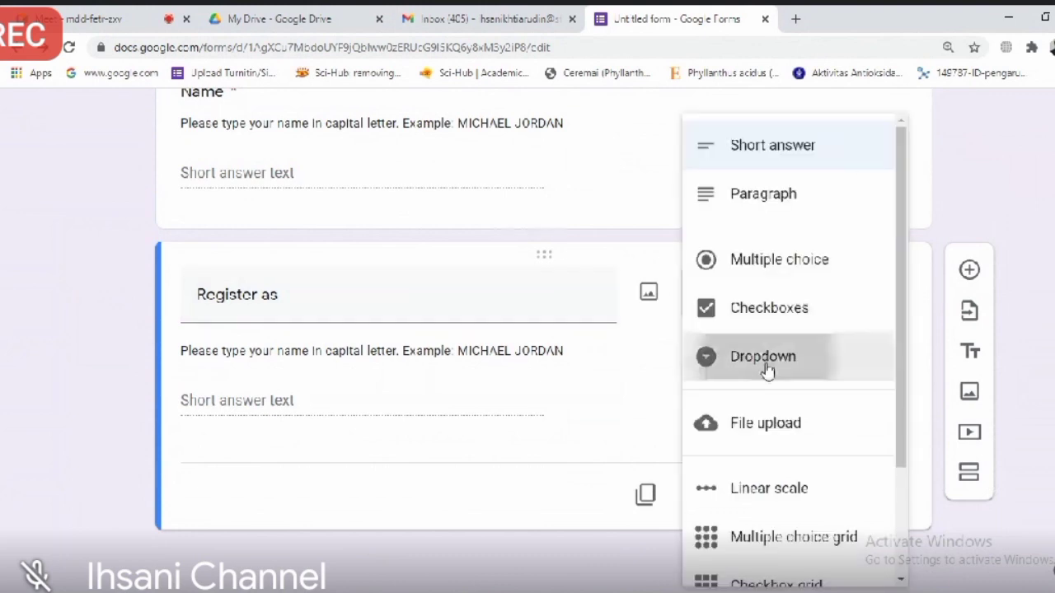
pyautogui.click(746, 356)
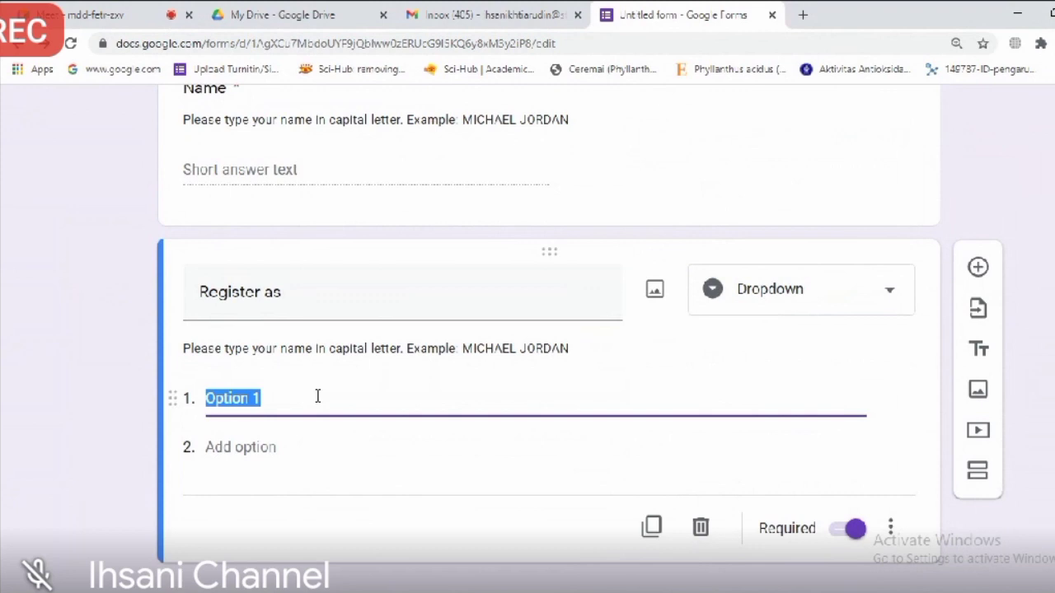
pyautogui.write('O')
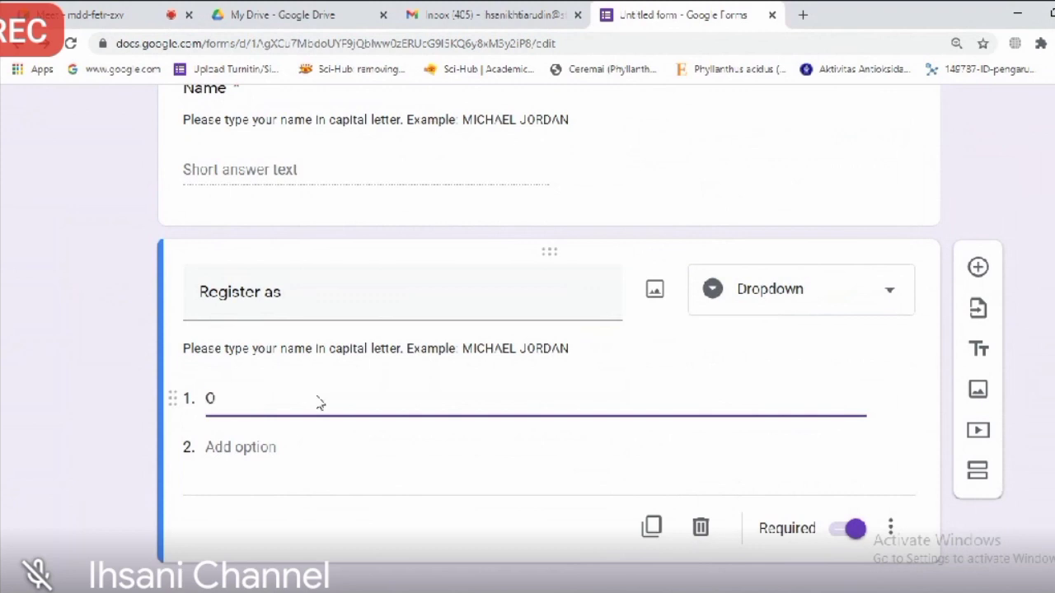
pyautogui.write('RAL PRESENTER')
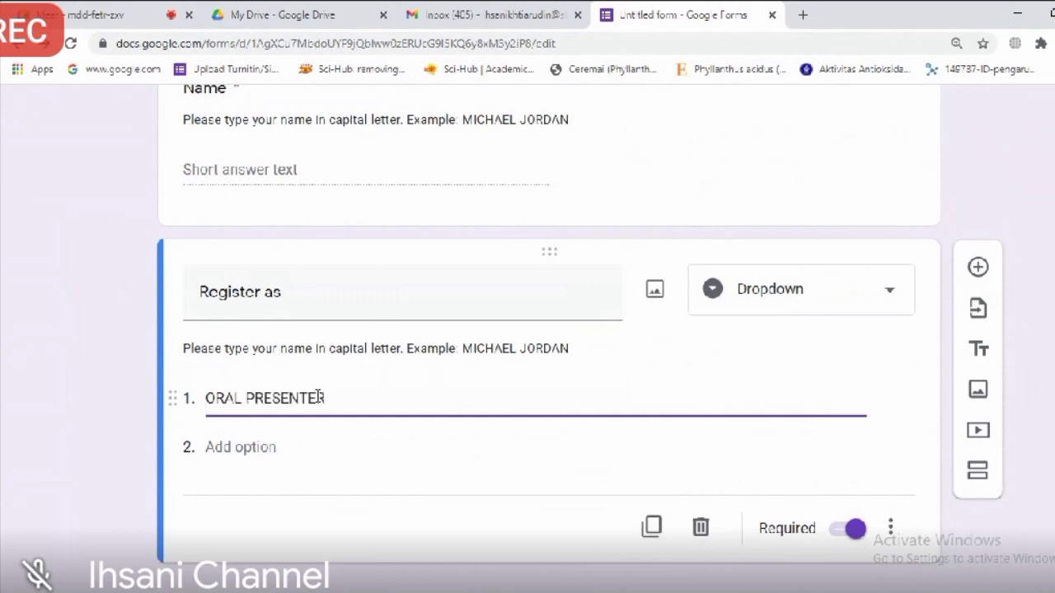
pyautogui.press('Return')
pyautogui.write('POSTER PRESE')
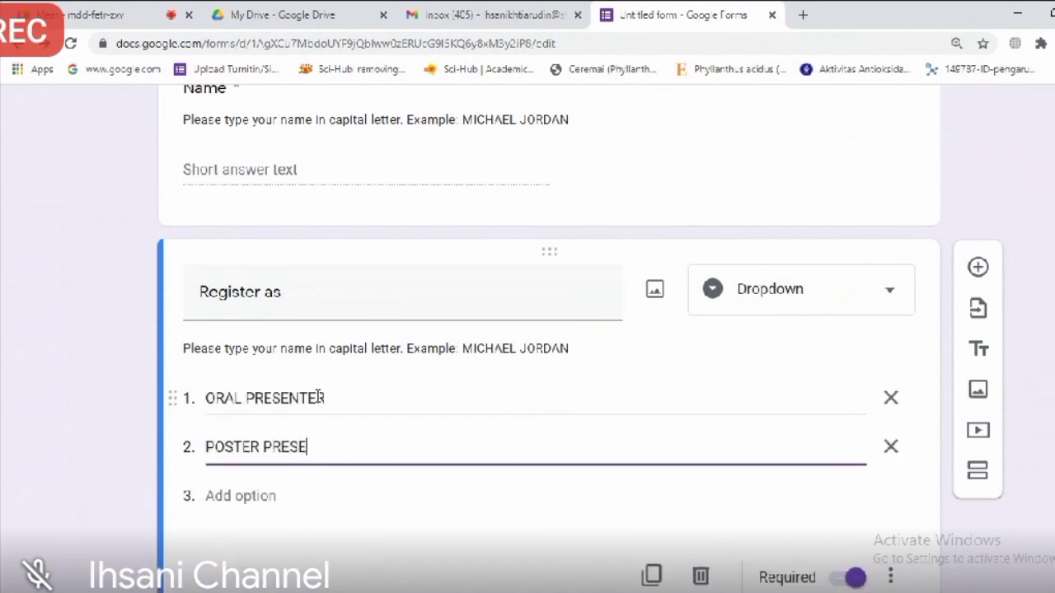
pyautogui.write('NTER')
pyautogui.press('Return')
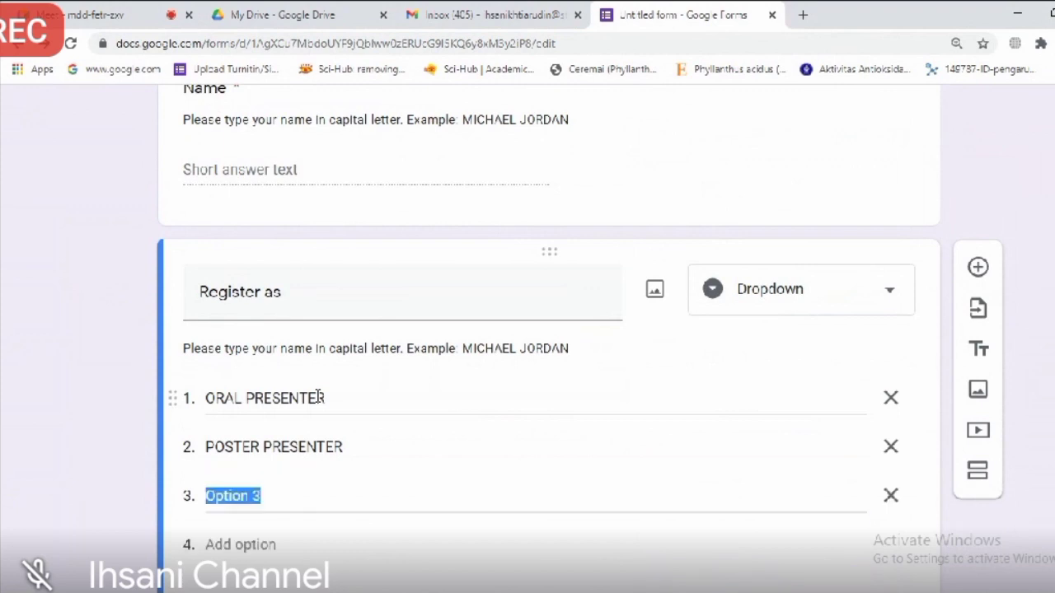
pyautogui.write('PARTICIPANT')
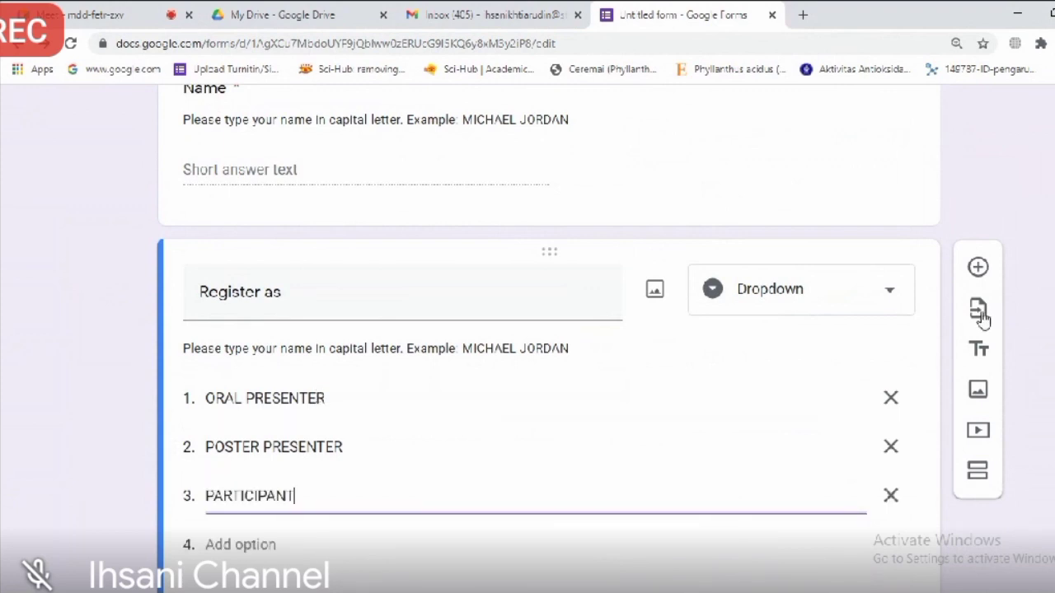
# Step: Delete the copied description from the 'Register as' question
pyautogui.scroll(-1, 850, 484)
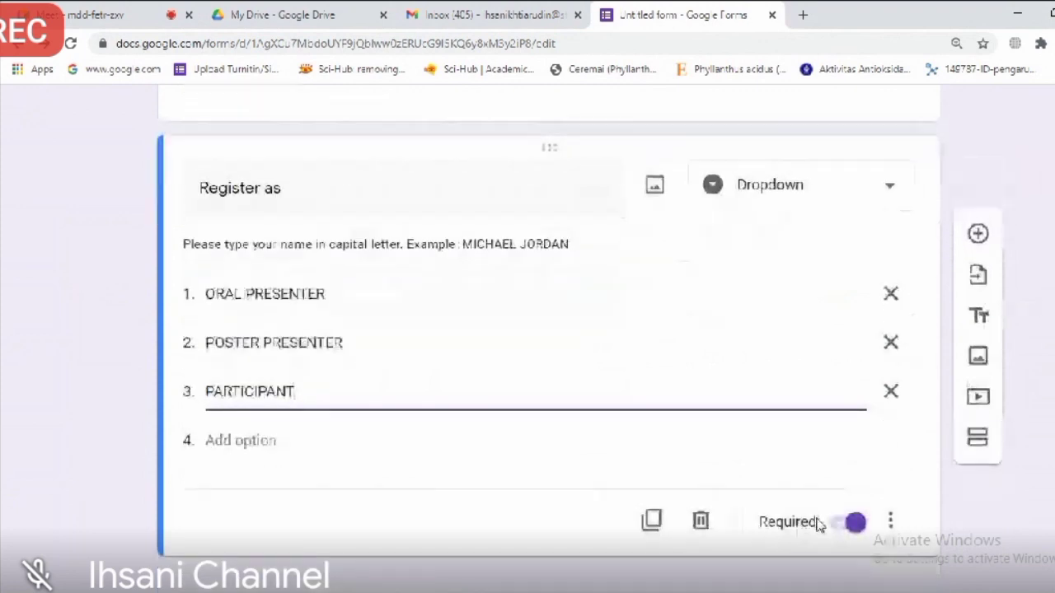
pyautogui.tripleClick(422, 249)
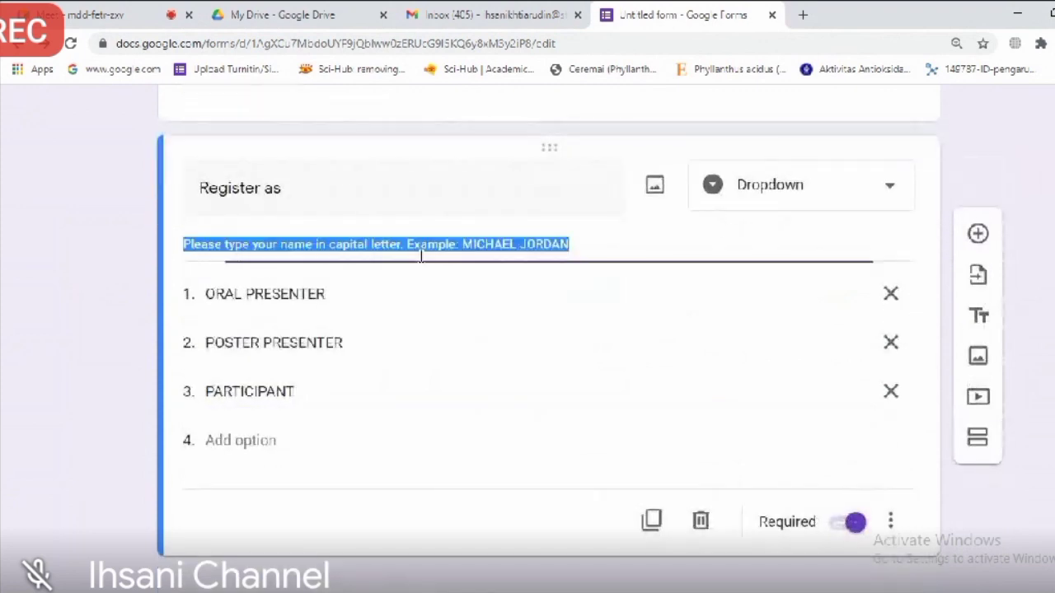
pyautogui.press('BackSpace')
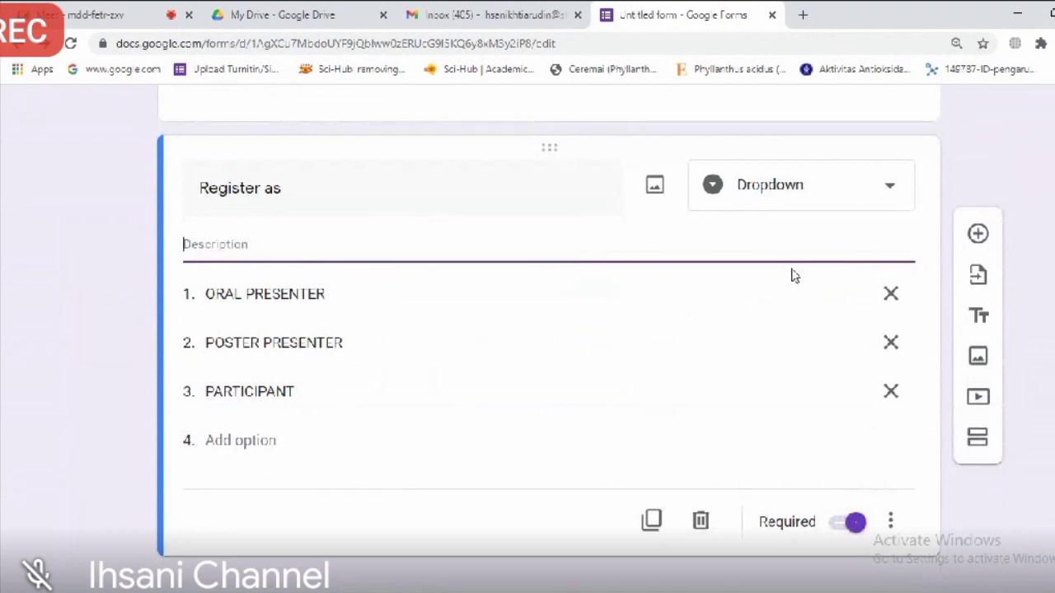
pyautogui.click(789, 288)
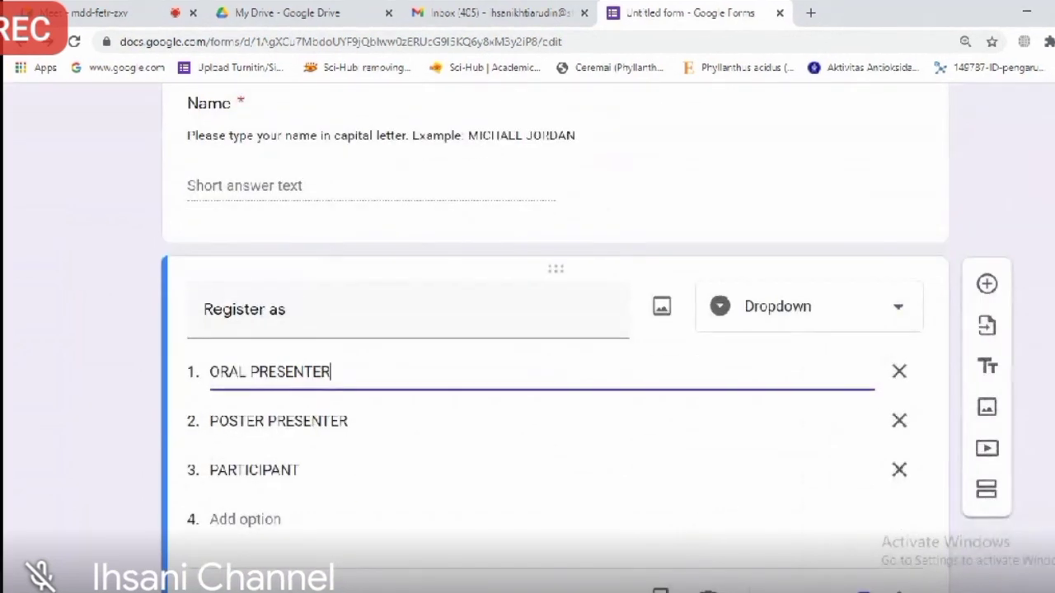
pyautogui.scroll(1, 551, 338)
pyautogui.scroll(3, 551, 338)
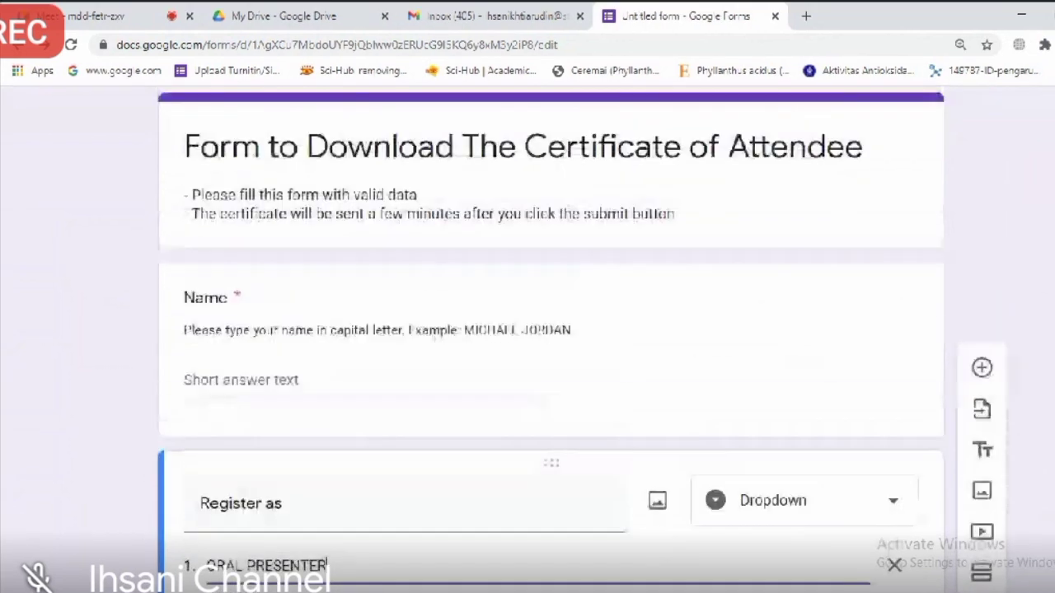
pyautogui.scroll(-1, 552, 338)
pyautogui.scroll(3, 551, 338)
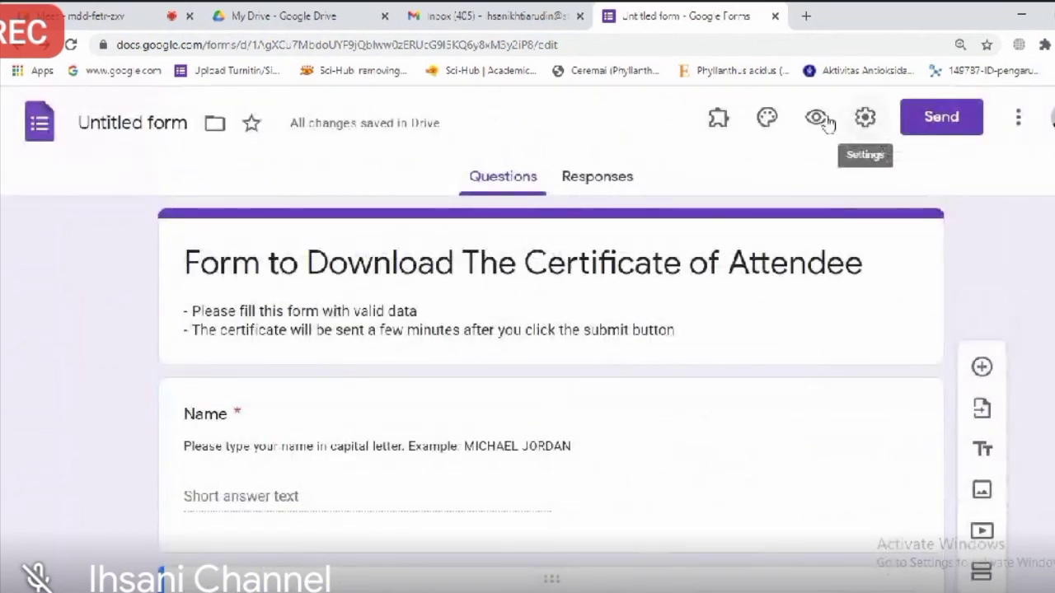
# Step: In Settings, limit to 1 response, allow users outside STIFAR RIAU, and collect email addresses
pyautogui.click(865, 119)
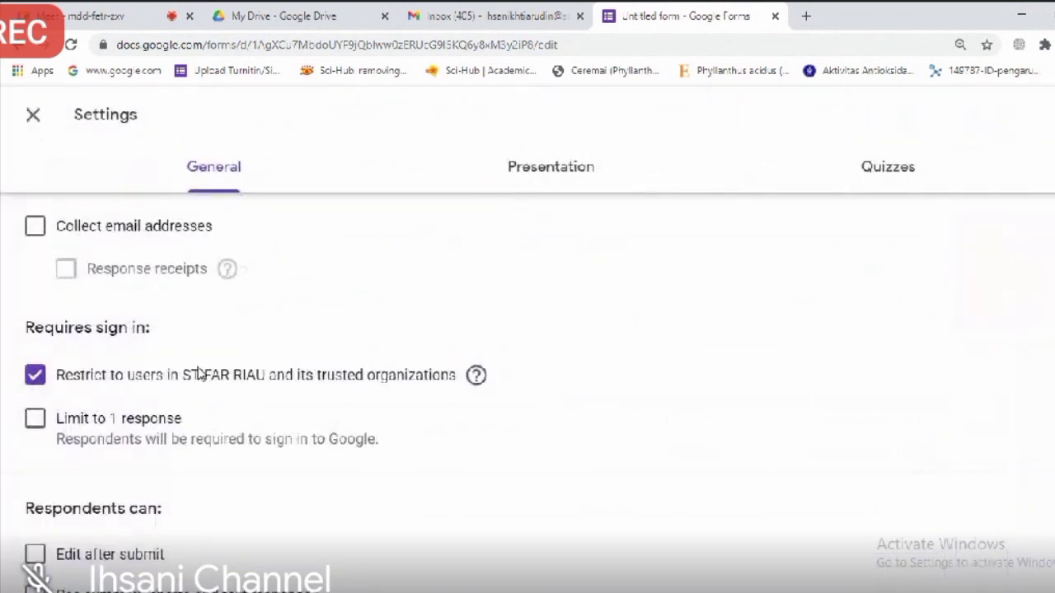
pyautogui.click(35, 420)
pyautogui.click(34, 376)
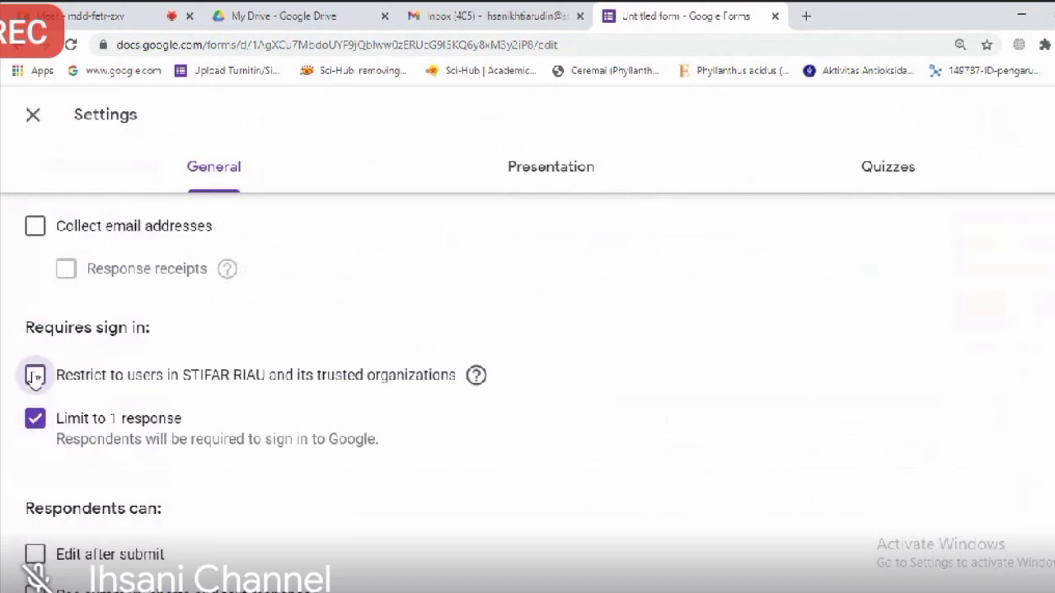
pyautogui.click(34, 231)
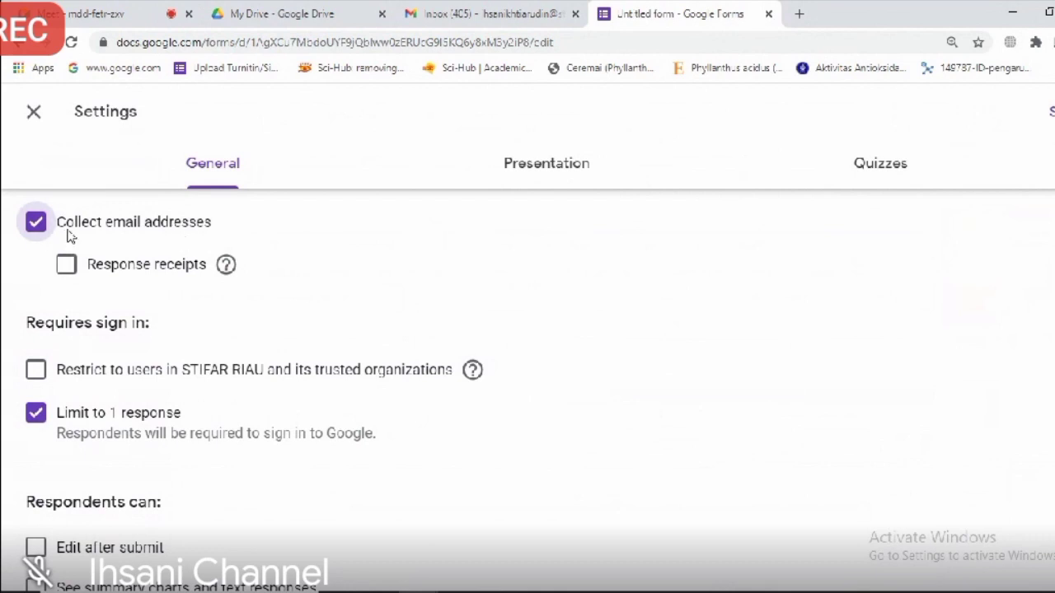
pyautogui.click(532, 178)
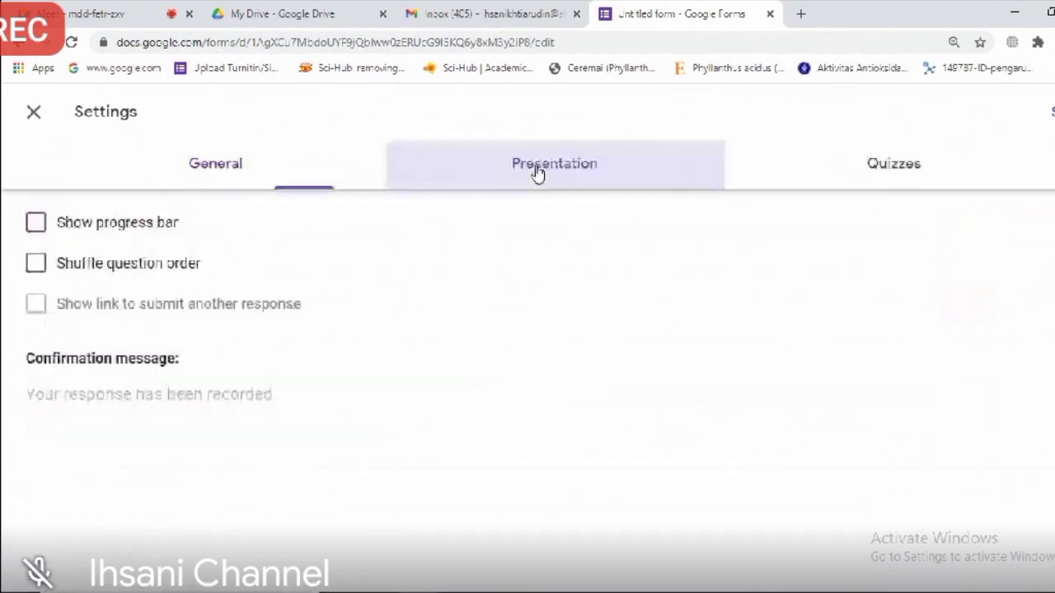
# Step: Enter 'Congratulation. Your certificate will be sent to your email' as the confirmation message
pyautogui.click(126, 397)
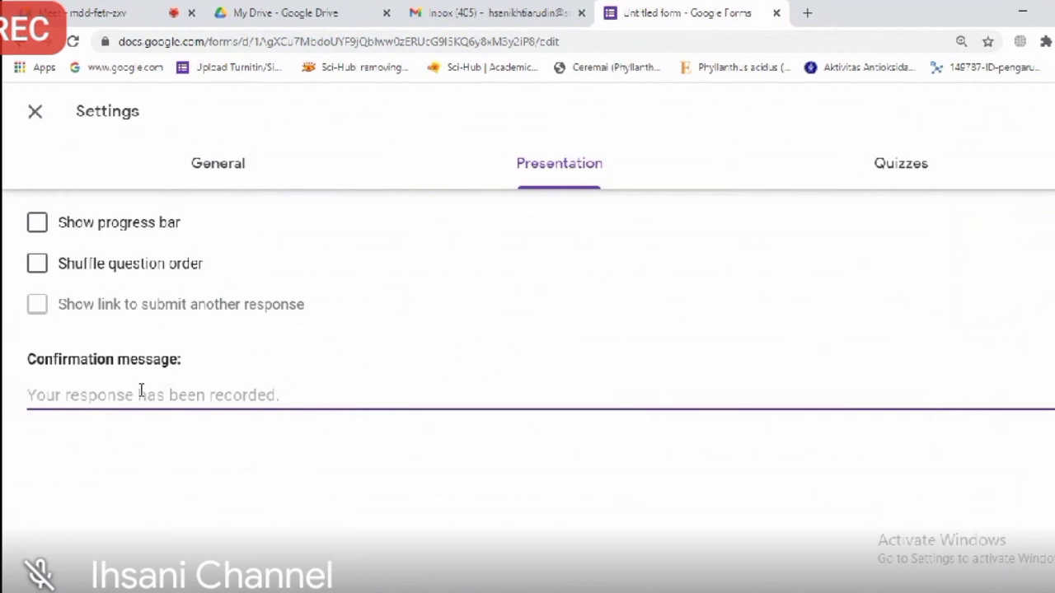
pyautogui.write('Con')
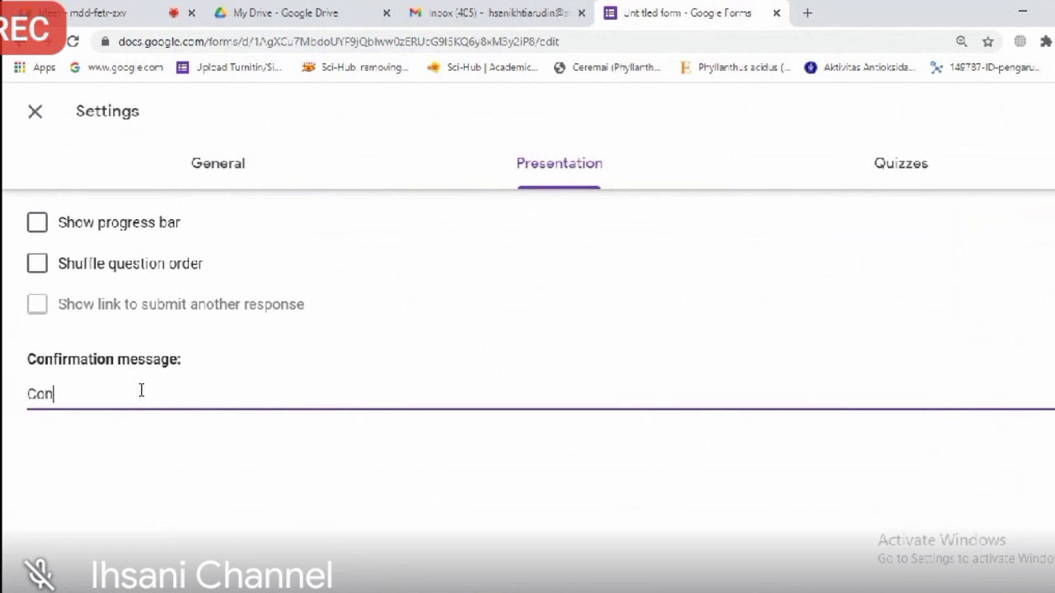
pyautogui.write('gratulation. Yo')
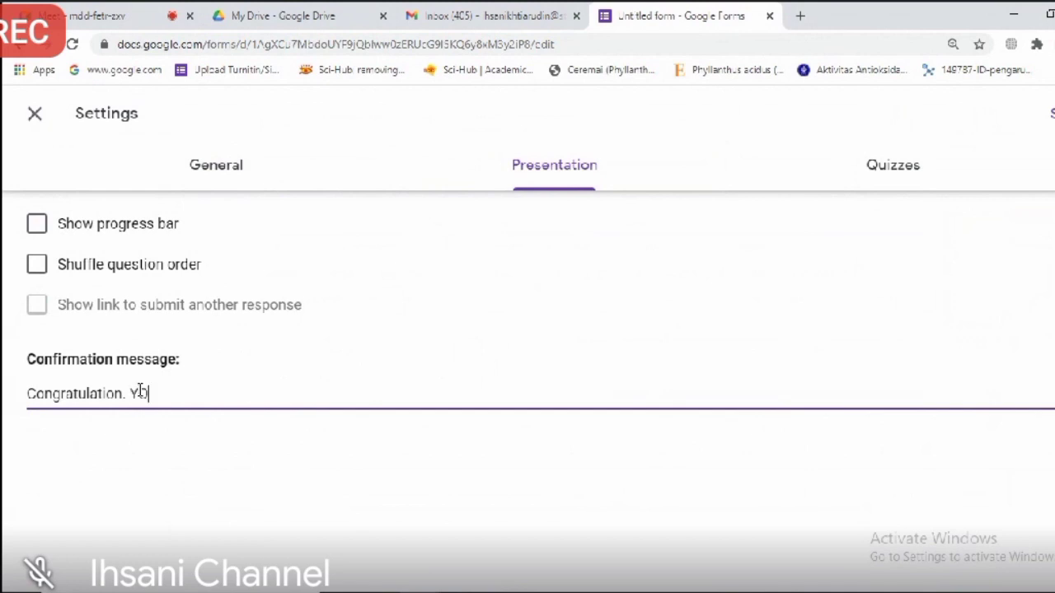
pyautogui.write('ur certificate will')
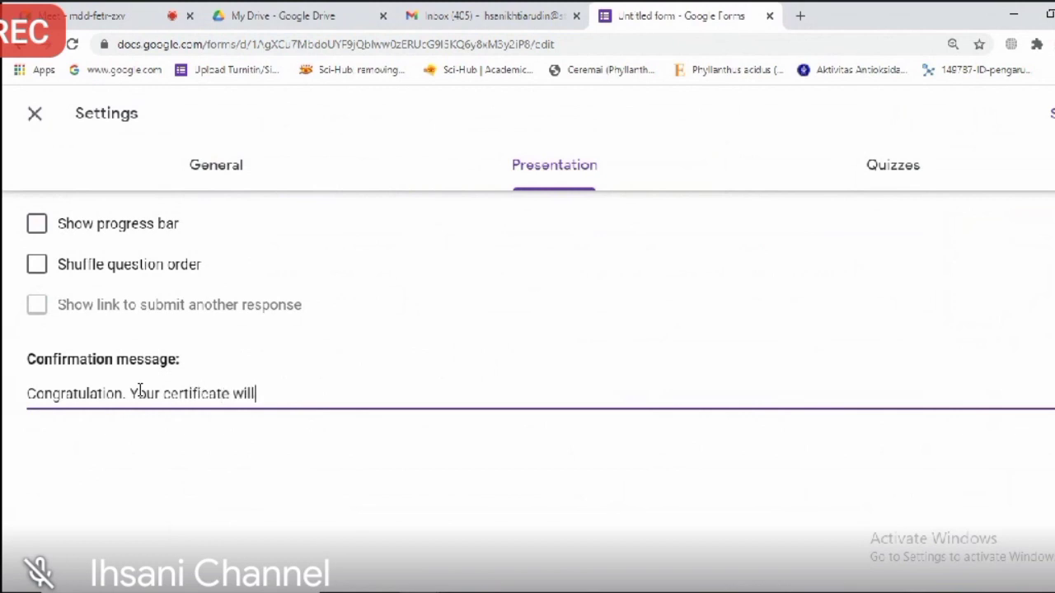
pyautogui.write(' be sent to ')
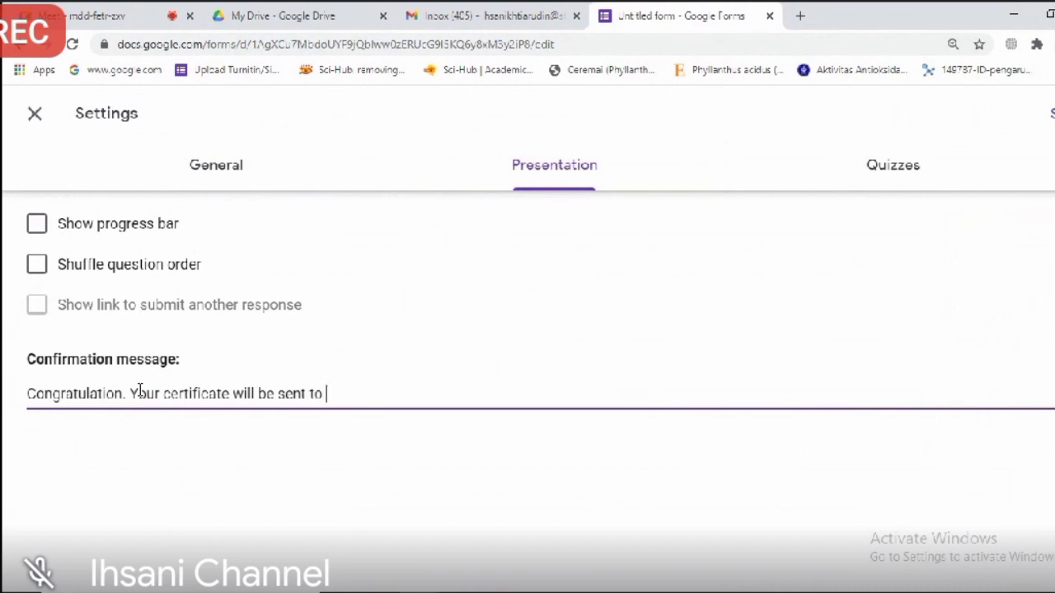
pyautogui.write('yous')
pyautogui.press('BackSpace')
pyautogui.write('r email')
# Step: Save the new confirmation message in Settings, then scroll back up to the form title
pyautogui.click(1054, 122)
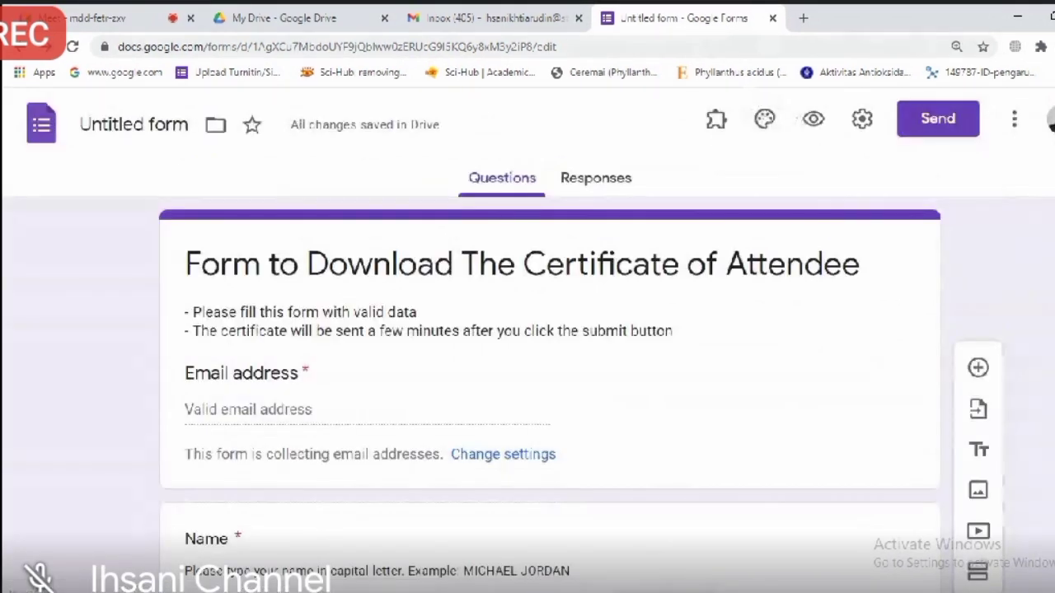
pyautogui.scroll(-3, 527, 329)
pyautogui.scroll(-2, 1051, 122)
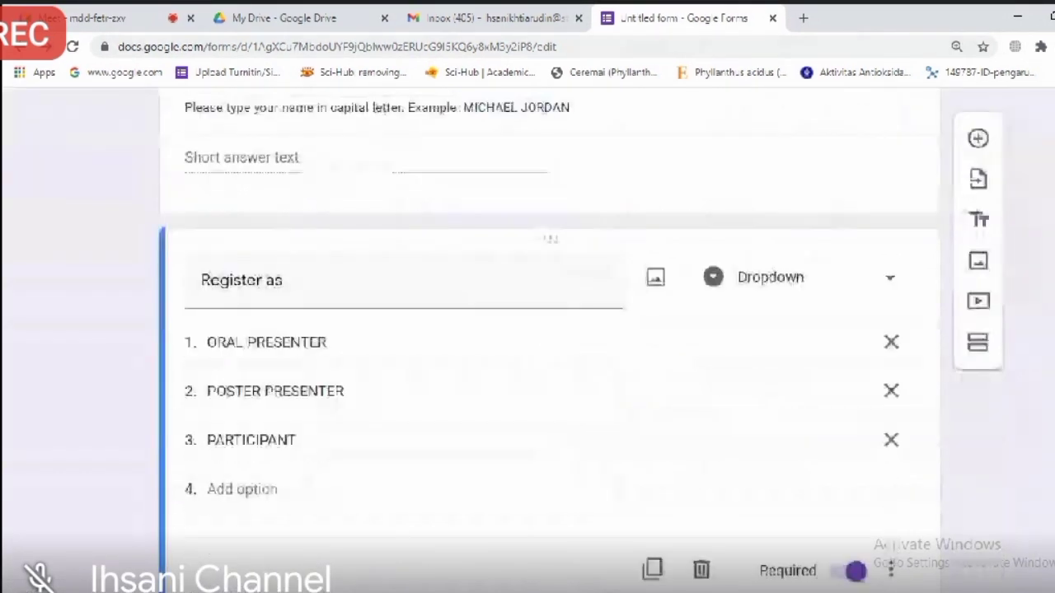
pyautogui.scroll(5, 1051, 122)
pyautogui.scroll(-6, 527, 330)
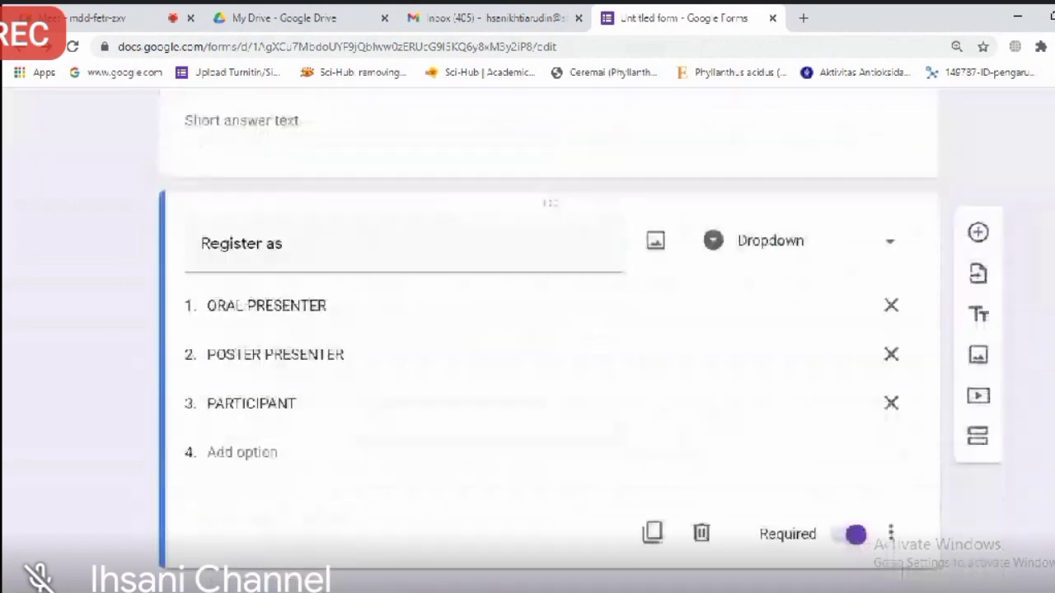
pyautogui.scroll(4, 527, 329)
pyautogui.scroll(3, 528, 330)
pyautogui.scroll(-7, 527, 330)
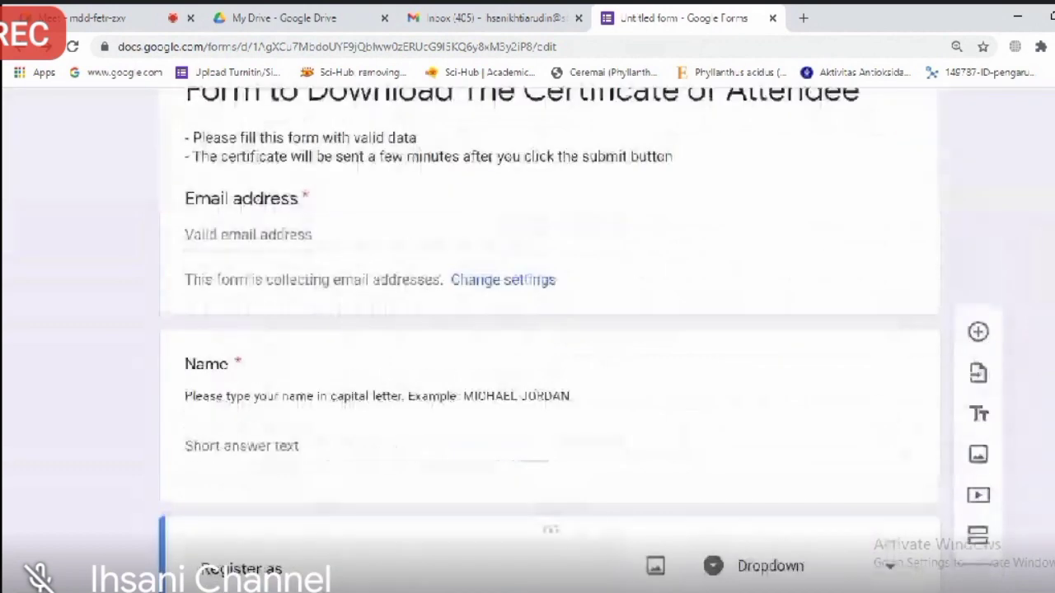
pyautogui.scroll(5, 527, 330)
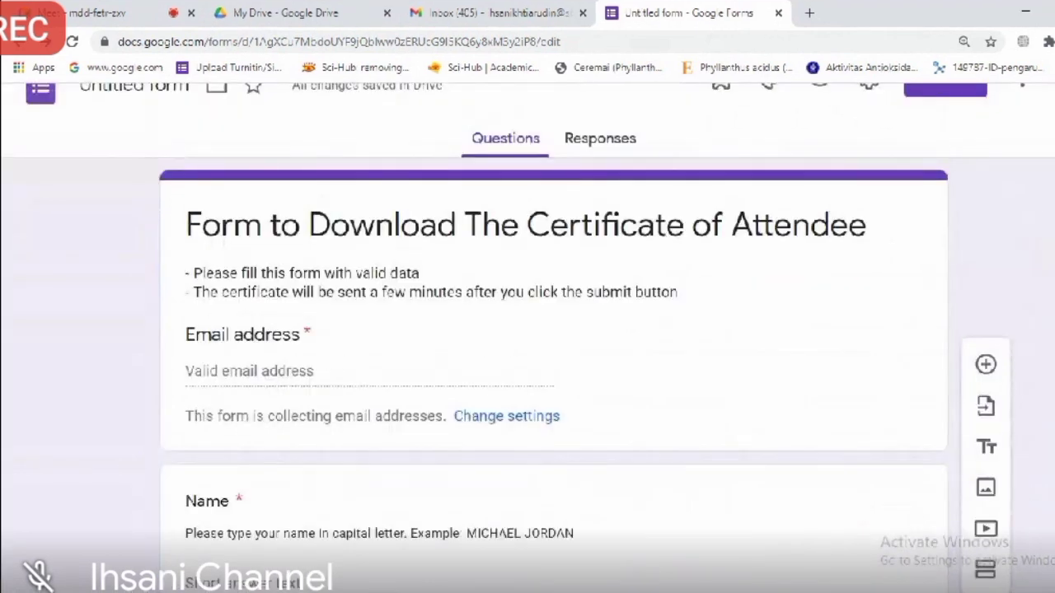
pyautogui.scroll(1, 495, 153)
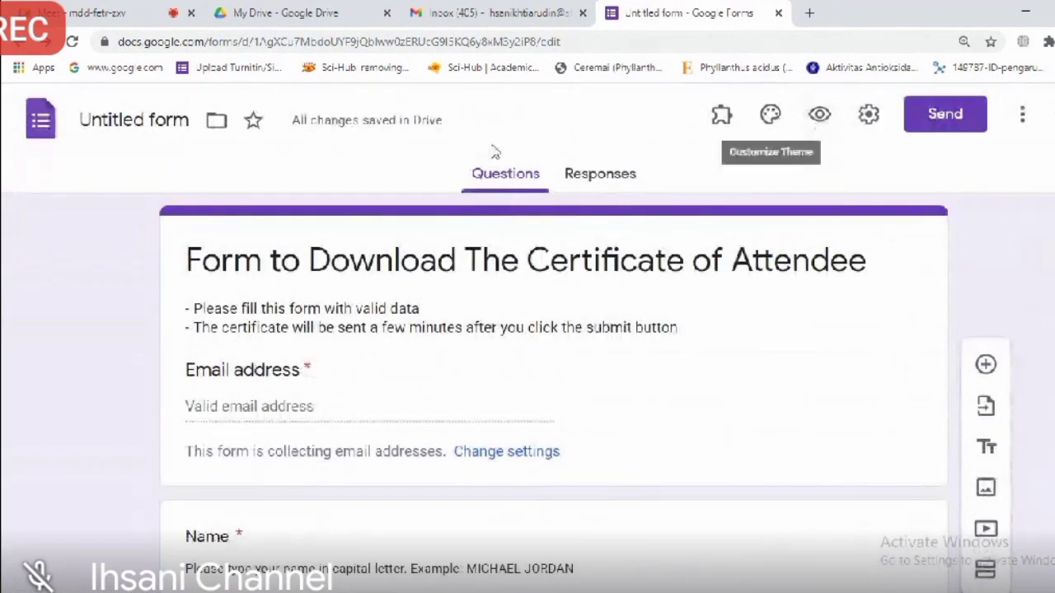
# Step: Name the file after the heading and extend the heading to end with 'in The 2nd ICPSP 2020'
pyautogui.click(88, 122)
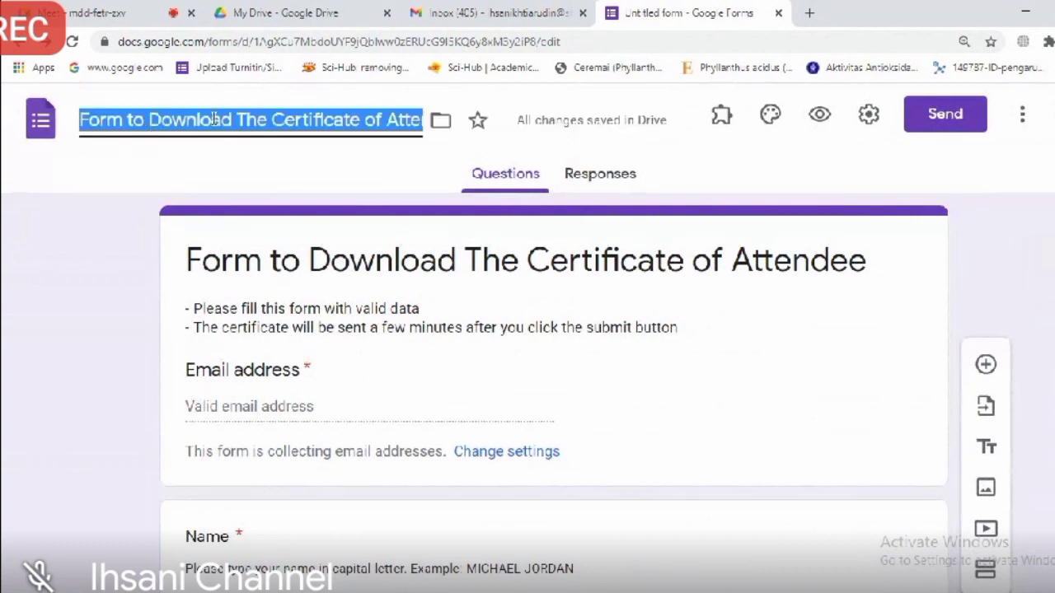
pyautogui.click(265, 122)
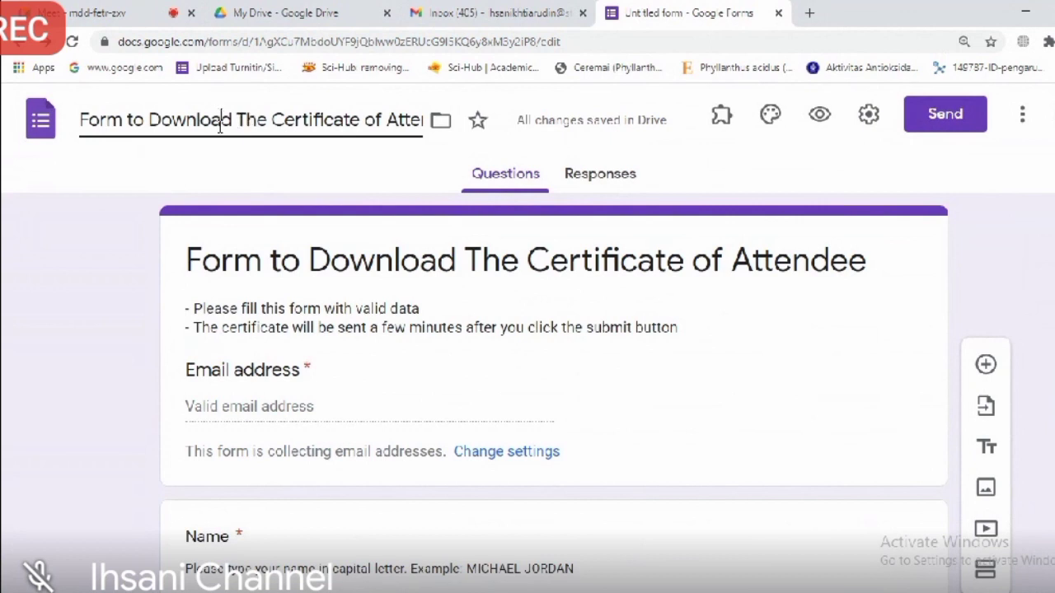
pyautogui.tripleClick(236, 262)
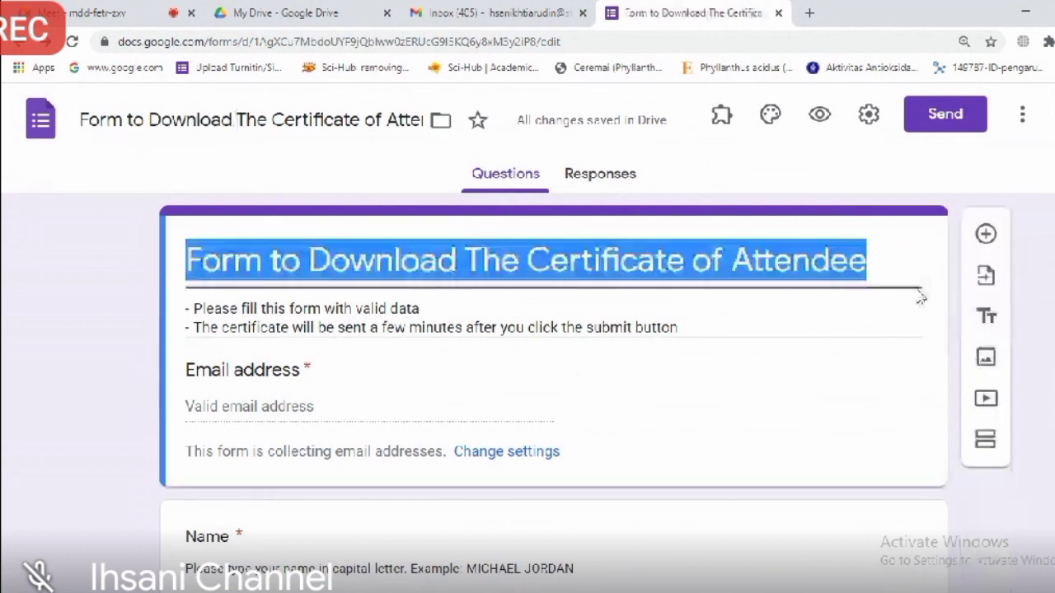
pyautogui.click(876, 259)
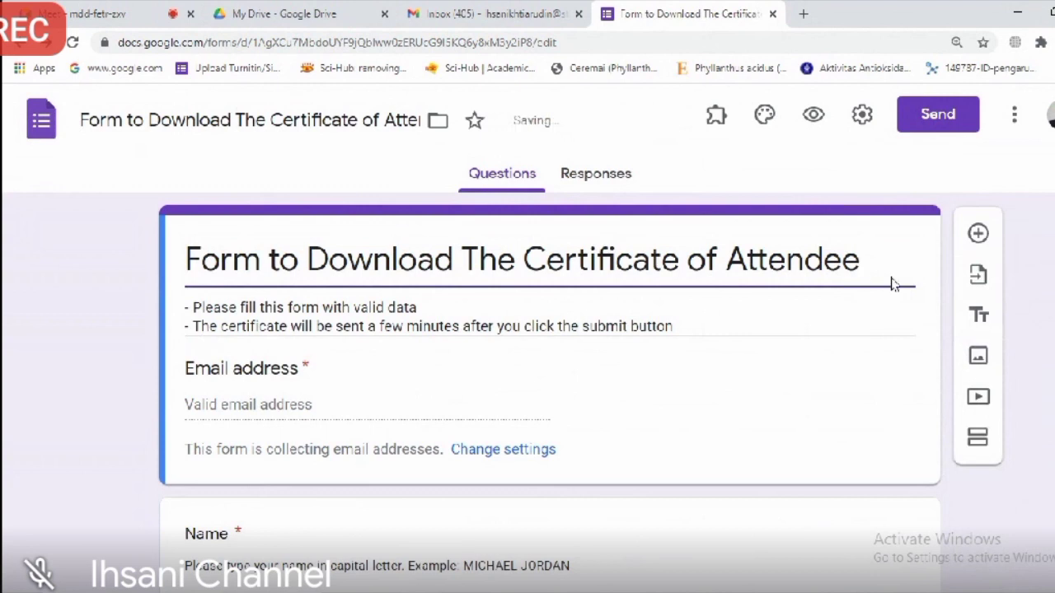
pyautogui.write('in ICPSP')
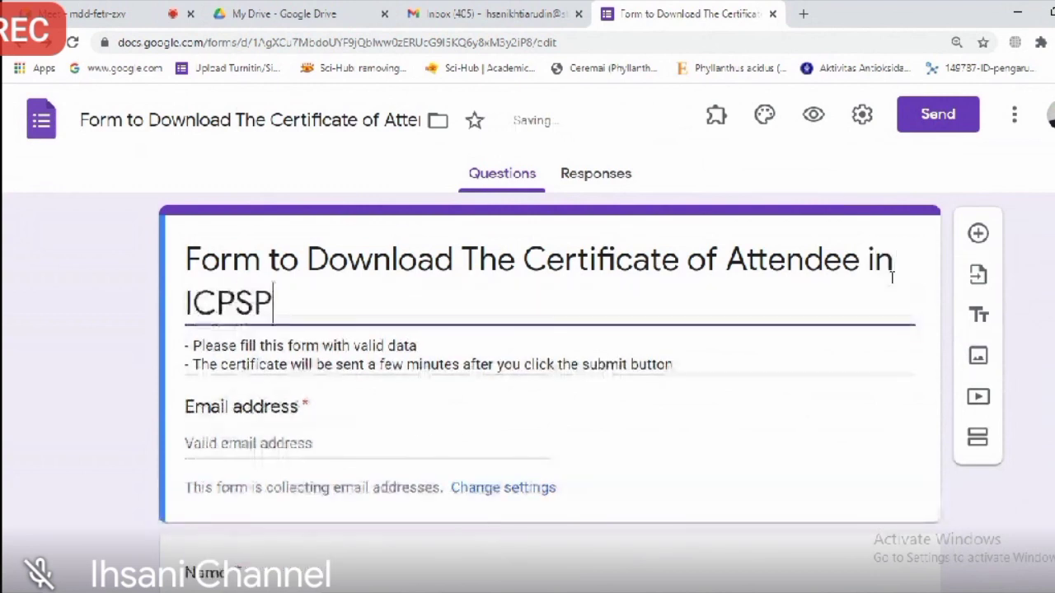
pyautogui.write(' 2020')
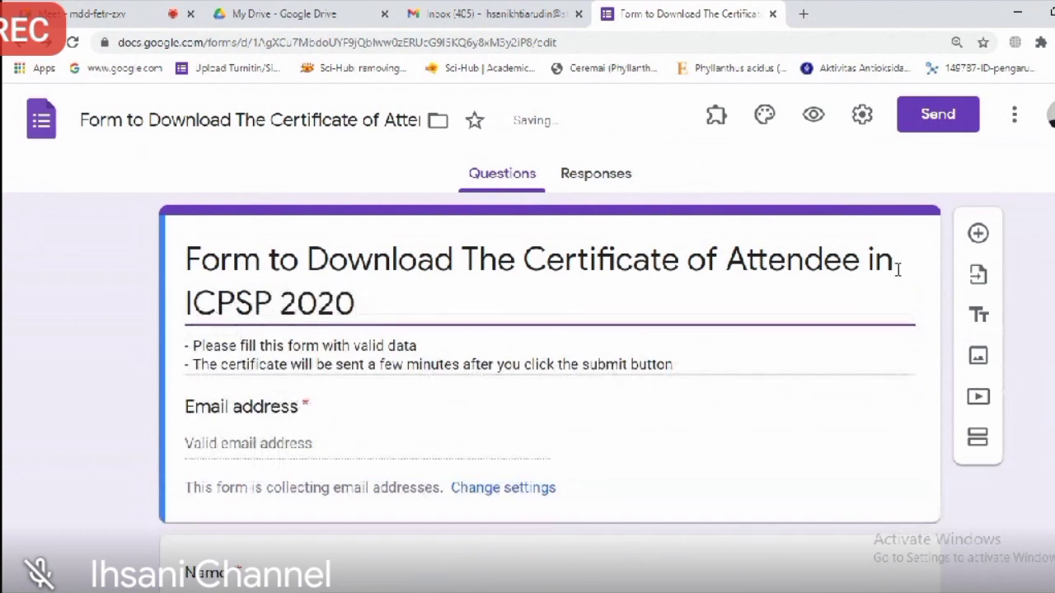
pyautogui.click(898, 260)
pyautogui.write('2n')
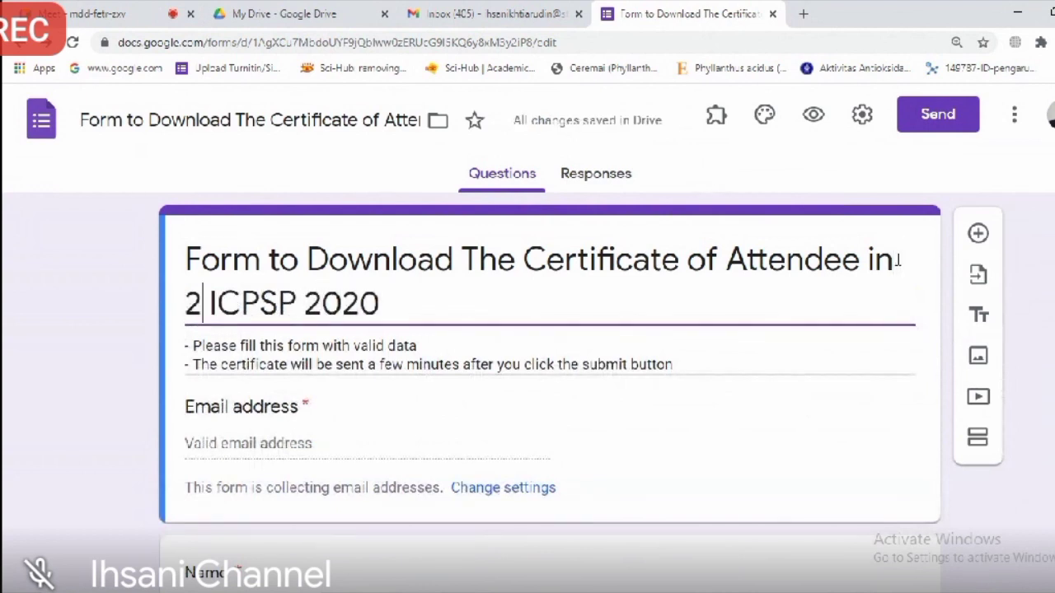
pyautogui.write('d')
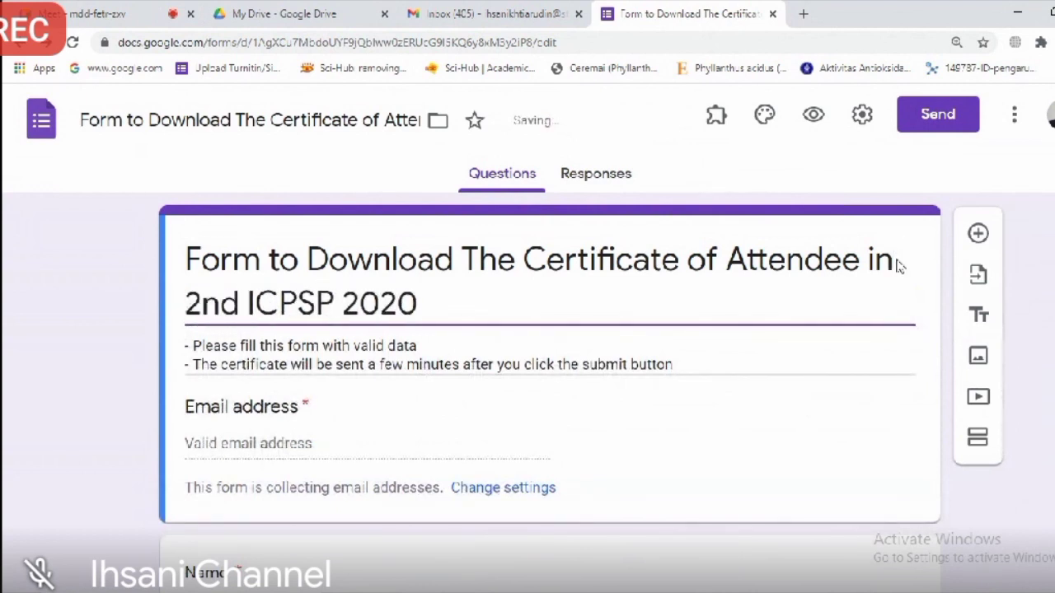
pyautogui.press('Left')
pyautogui.press('Left')
pyautogui.press('Left')
pyautogui.press('Left')
pyautogui.press('Right')
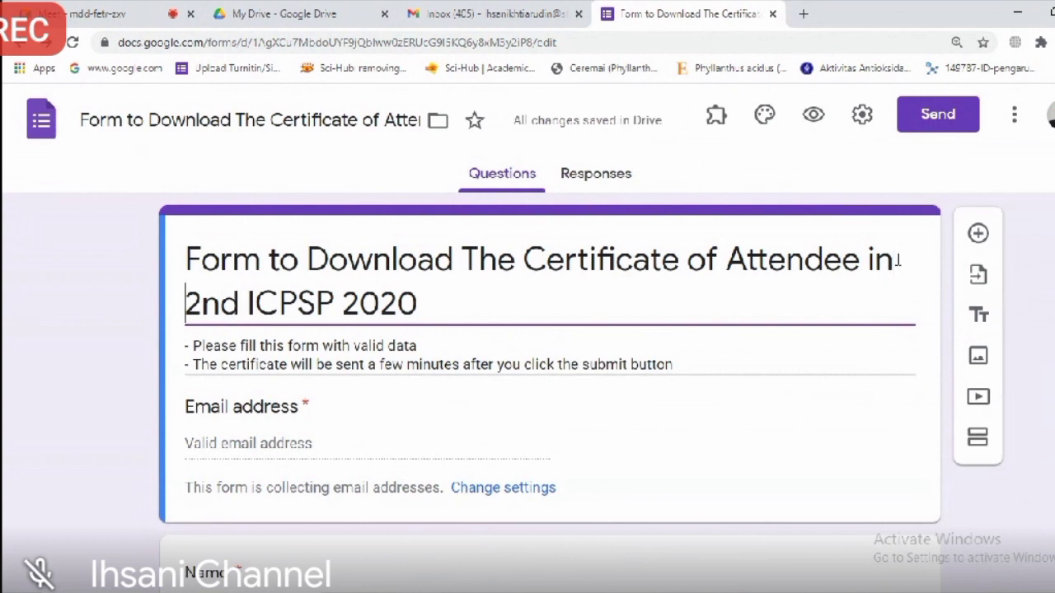
pyautogui.write('The')
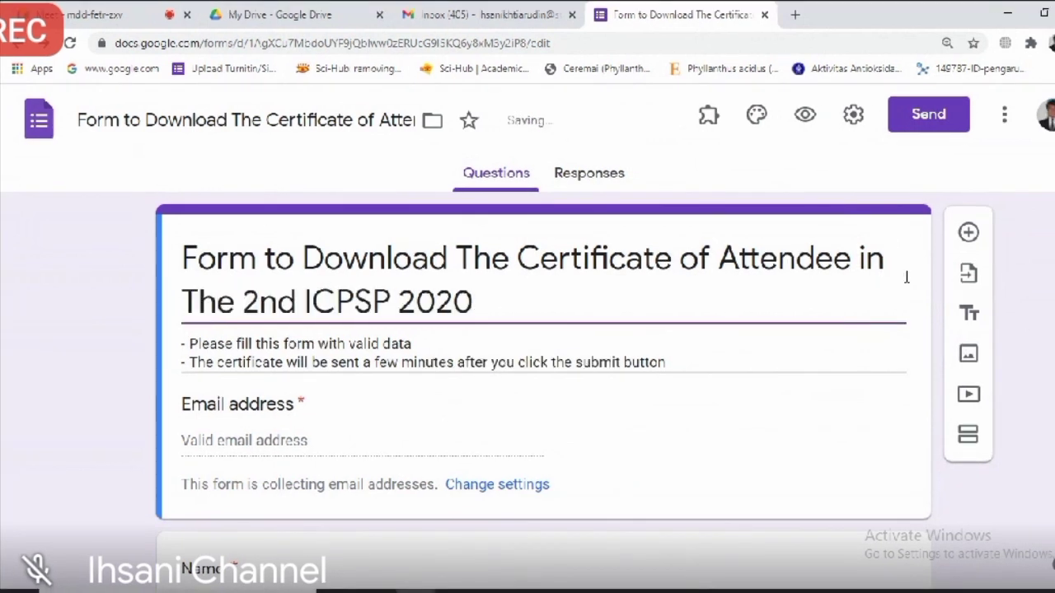
# Step: Append 'The 2nd ICPSP 2020' to the file title so it matches the heading
pyautogui.click(386, 121)
pyautogui.write('The ')
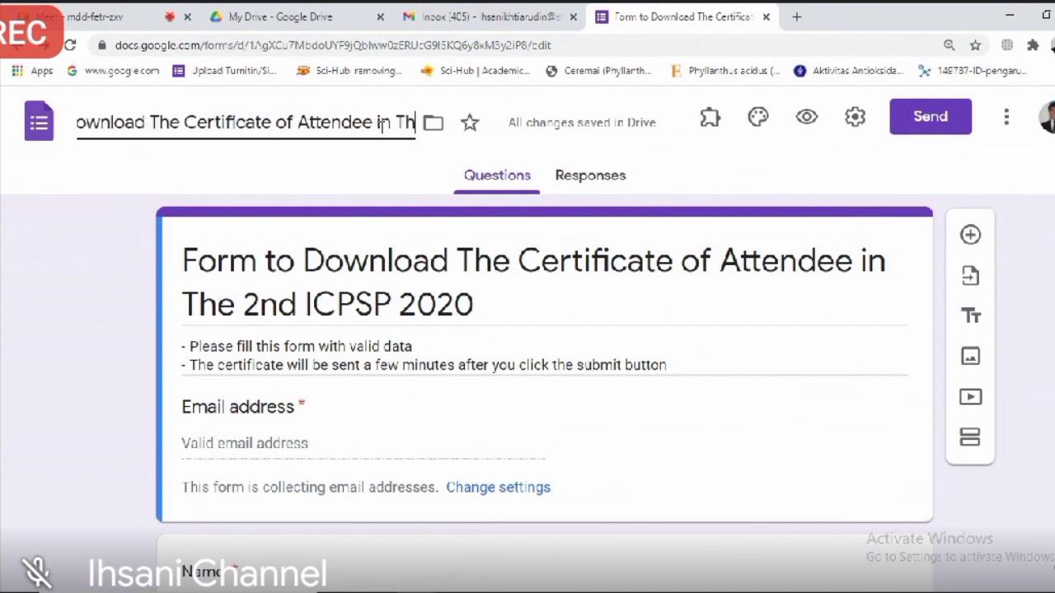
pyautogui.write('2N')
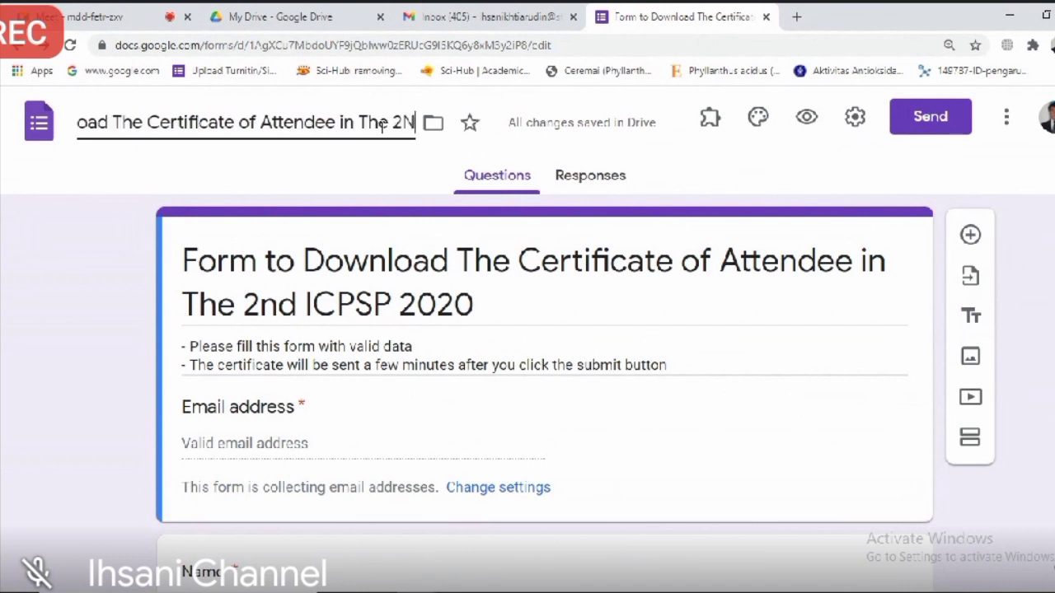
pyautogui.press('BackSpace')
pyautogui.write('nd IC')
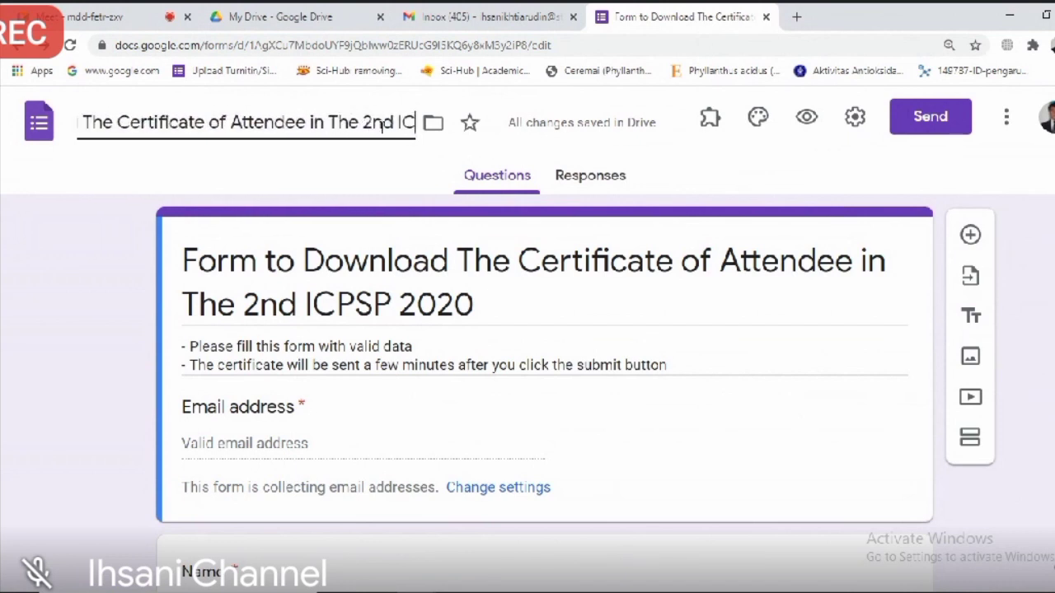
pyautogui.write('PSP 2020')
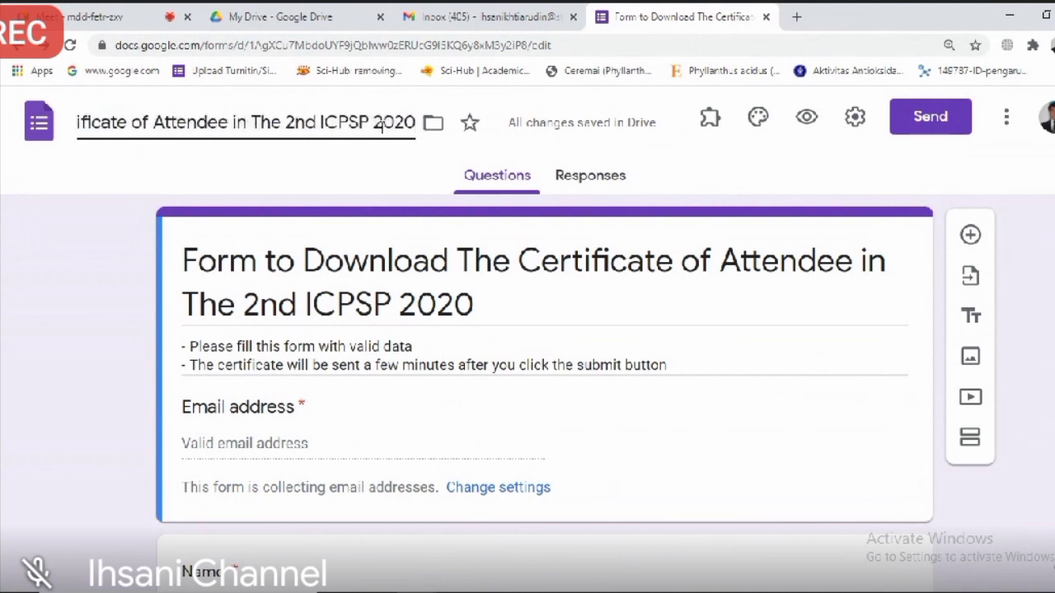
pyautogui.tripleClick(628, 333)
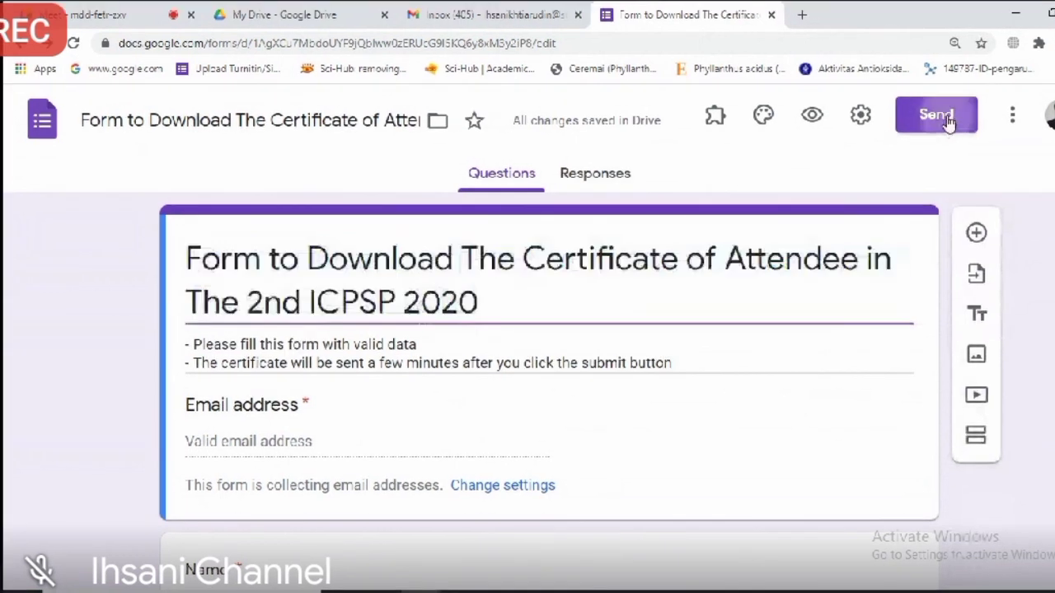
# Step: Copy the form's shortened forms.gle link from the Send dialog's link option
pyautogui.click(940, 121)
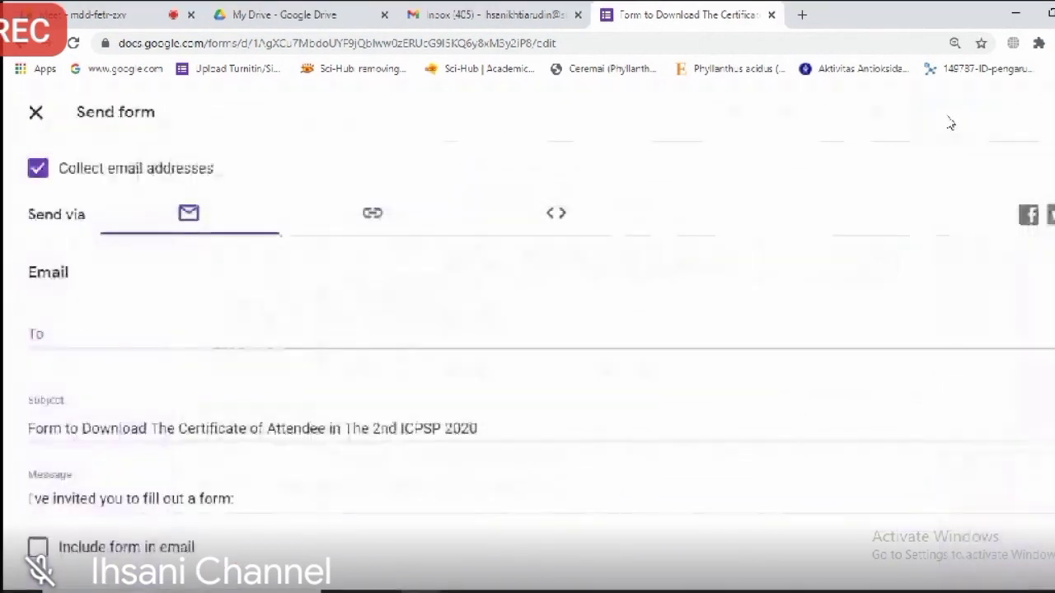
pyautogui.click(376, 221)
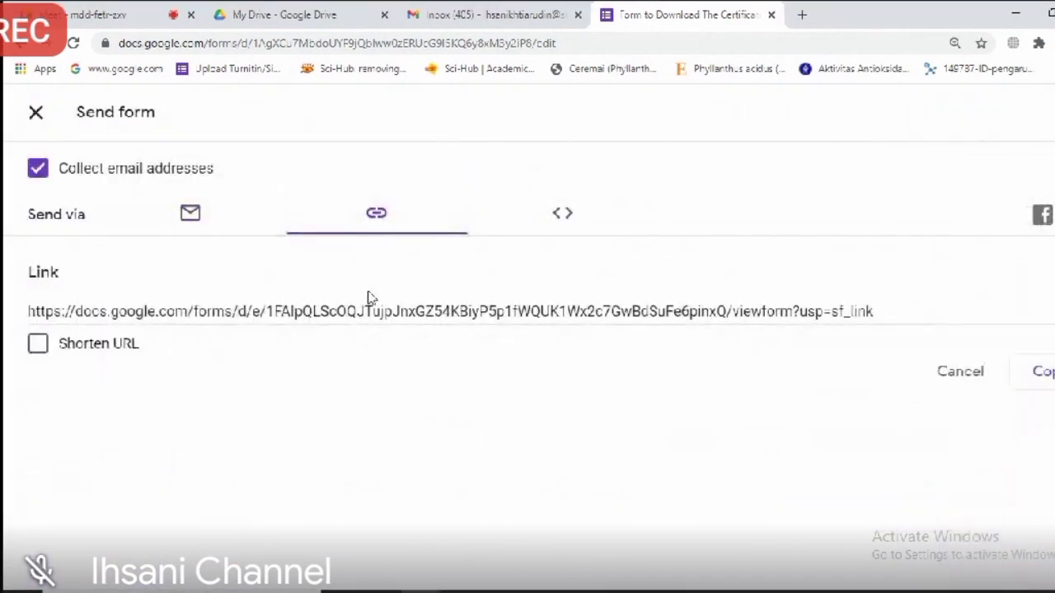
pyautogui.click(108, 350)
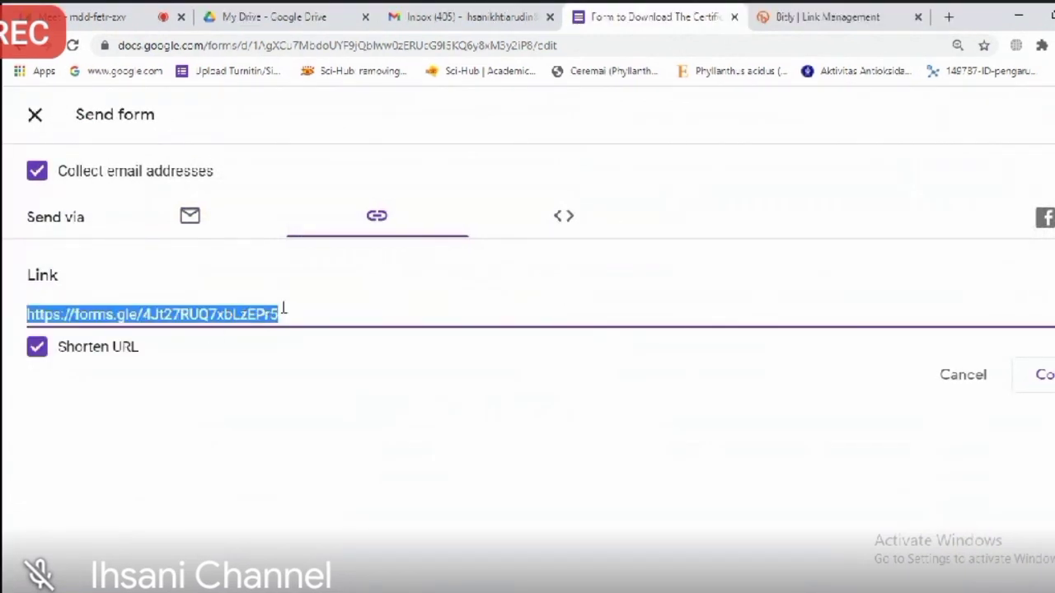
pyautogui.hotkey('ctrl', 'c')
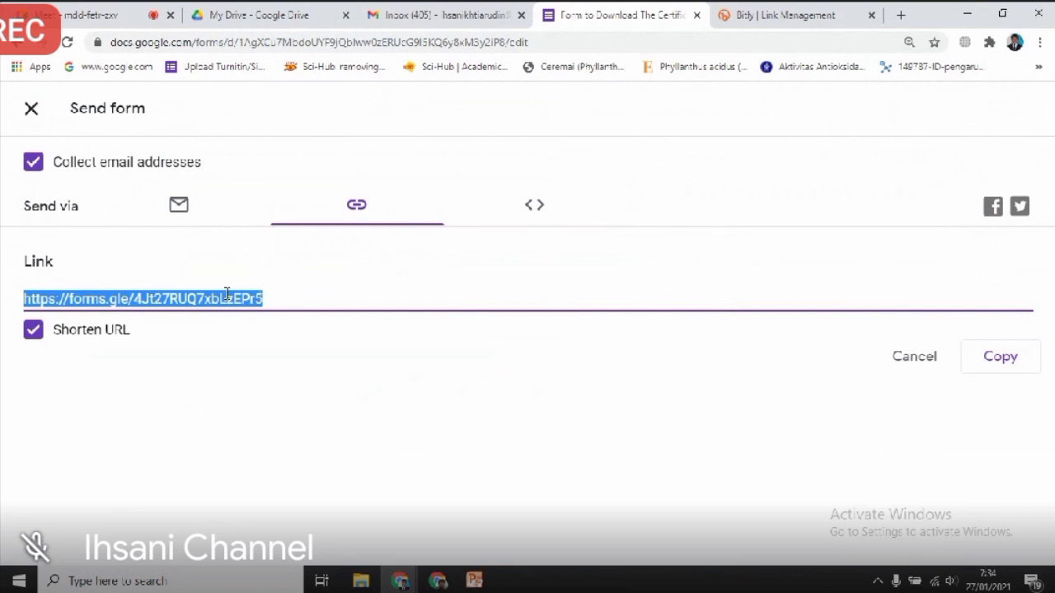
pyautogui.click(996, 366)
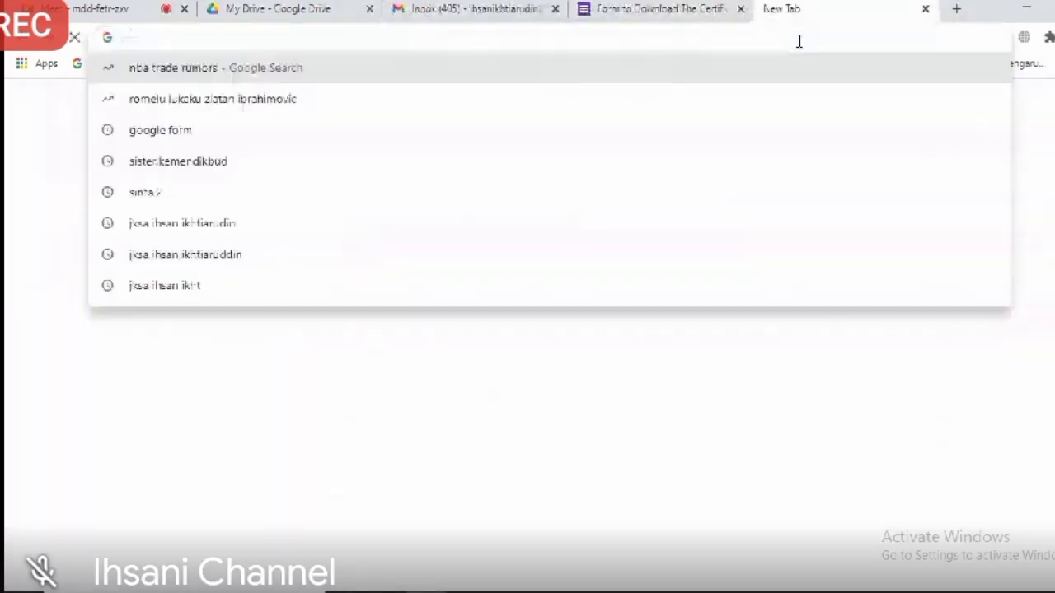
# Step: Load the certificate form from the pasted short link in the address bar
pyautogui.hotkey('ctrl', 'v')
pyautogui.press('Return')
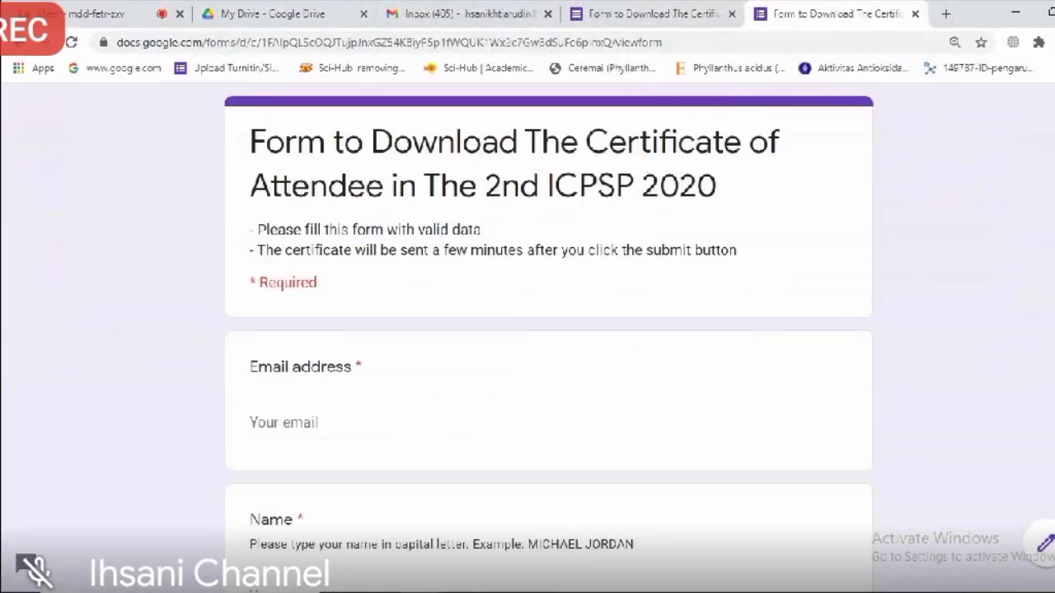
pyautogui.scroll(-3, 548, 337)
pyautogui.scroll(3, 548, 338)
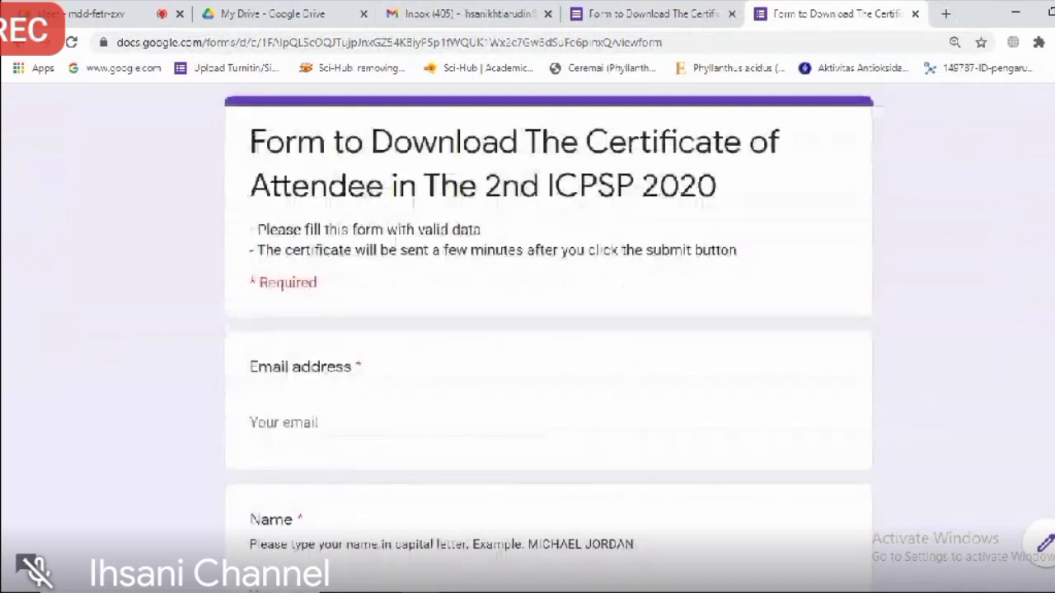
pyautogui.scroll(-2, 360, 295)
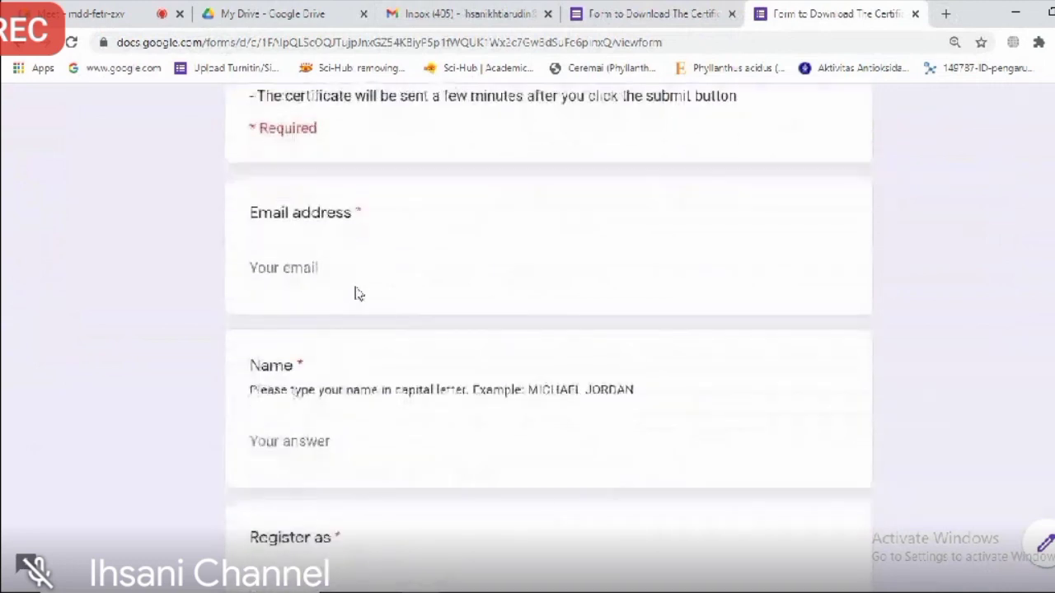
# Step: Enter the respondent's email address and their name in capitals
pyautogui.click(303, 268)
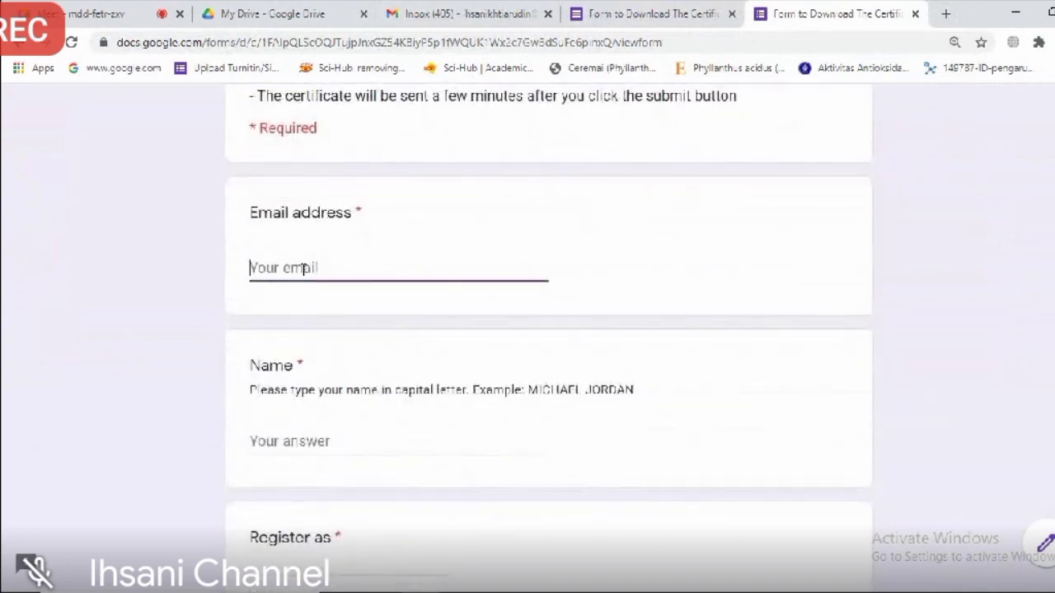
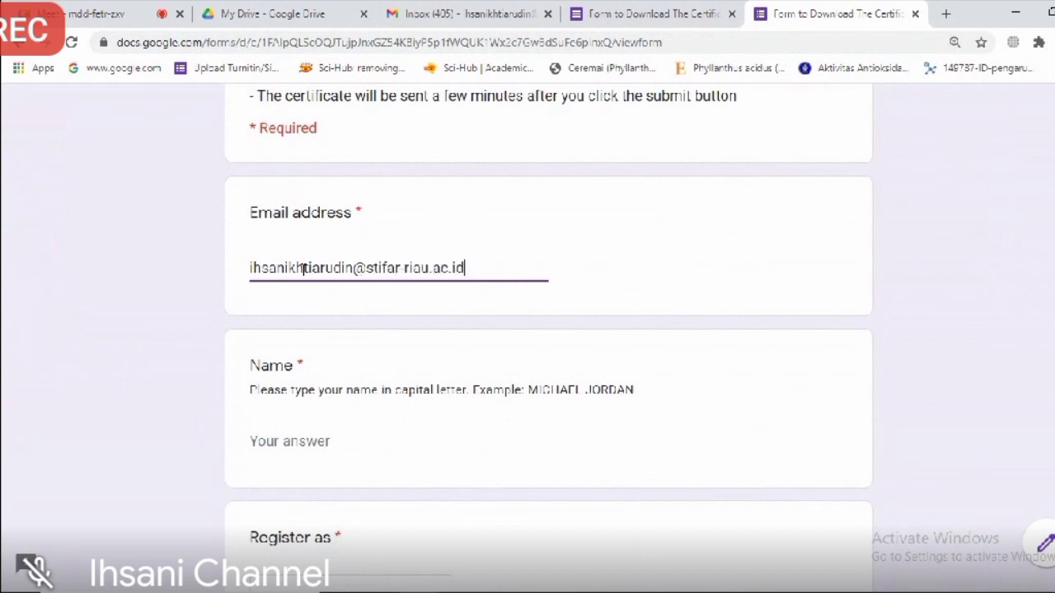
pyautogui.press('Tab')
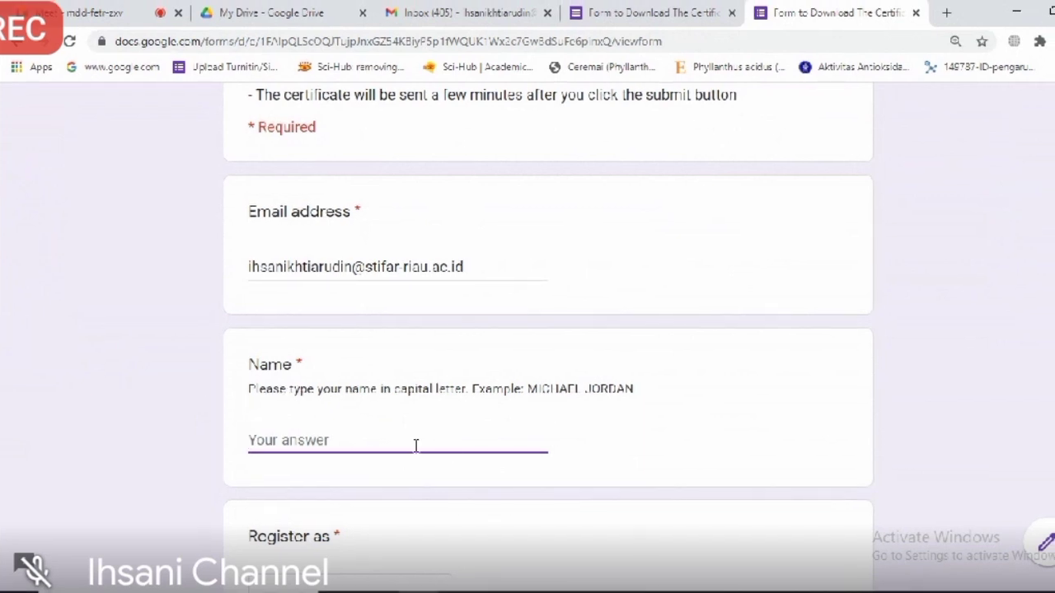
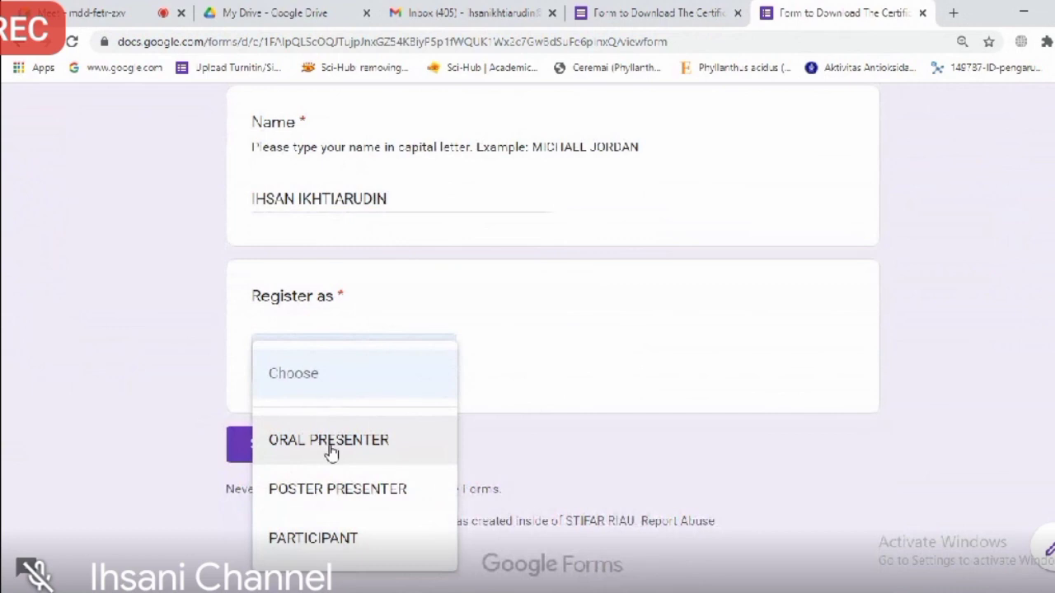
# Step: Choose ORAL PRESENTER for Register as and submit the test response
pyautogui.click(330, 445)
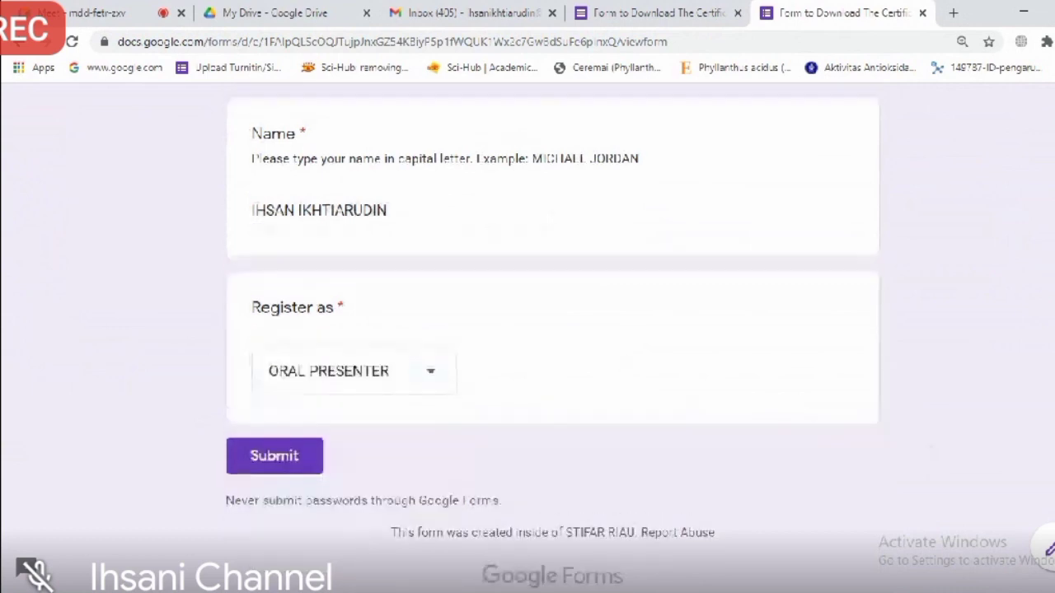
pyautogui.scroll(4, 436, 384)
pyautogui.scroll(-4, 436, 384)
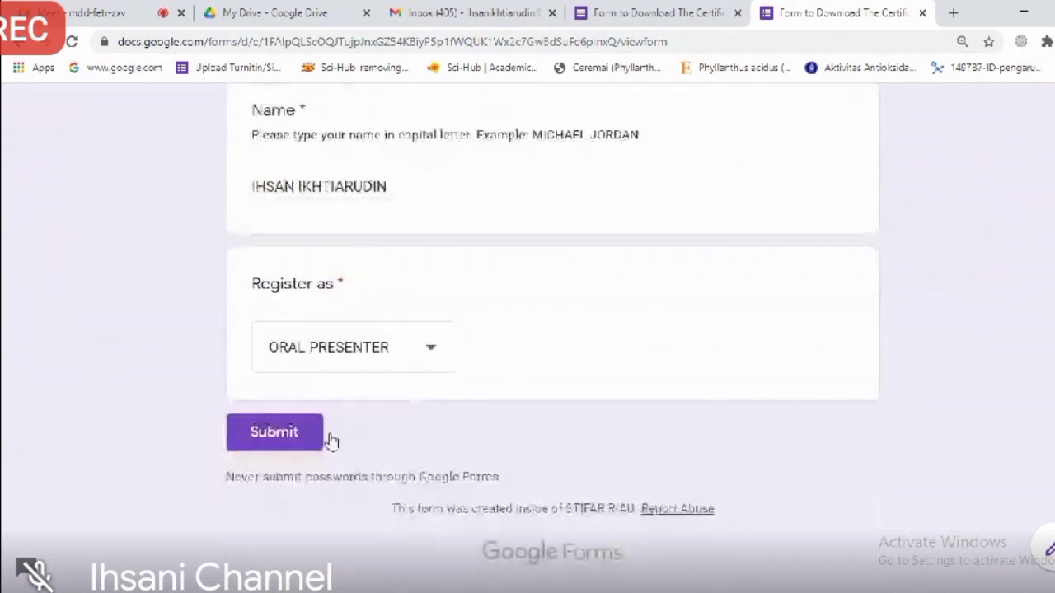
pyautogui.scroll(4, 552, 330)
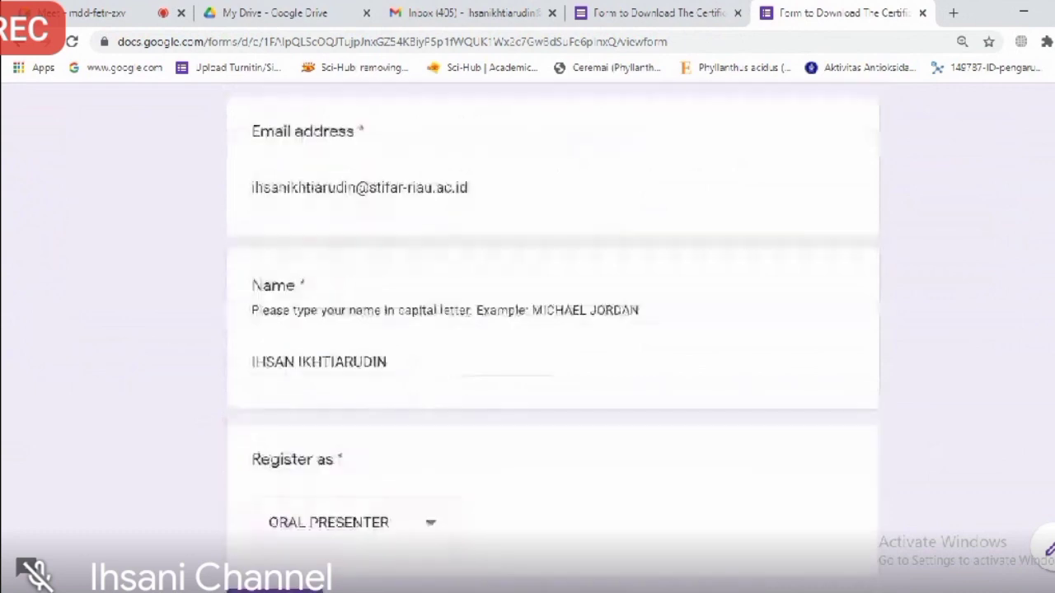
pyautogui.scroll(2, 552, 329)
pyautogui.scroll(-5, 553, 330)
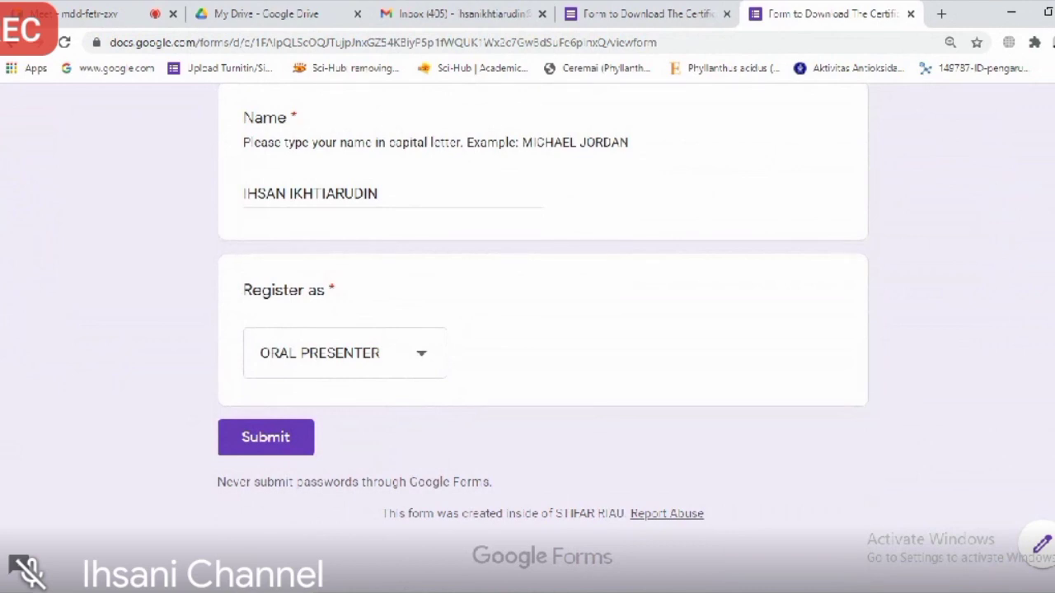
pyautogui.scroll(2, 536, 329)
pyautogui.scroll(-2, 536, 329)
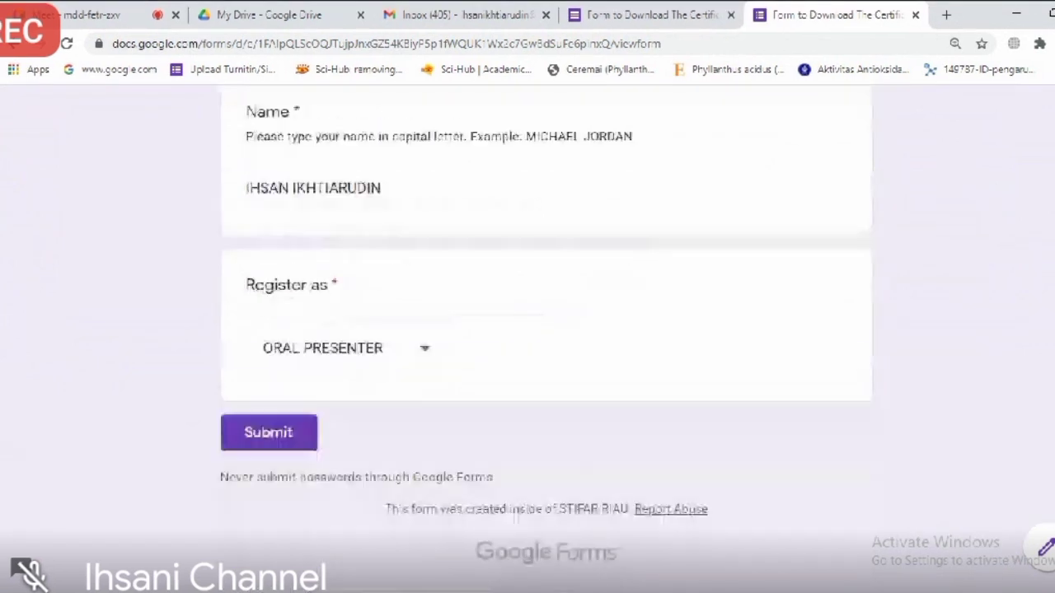
pyautogui.click(269, 434)
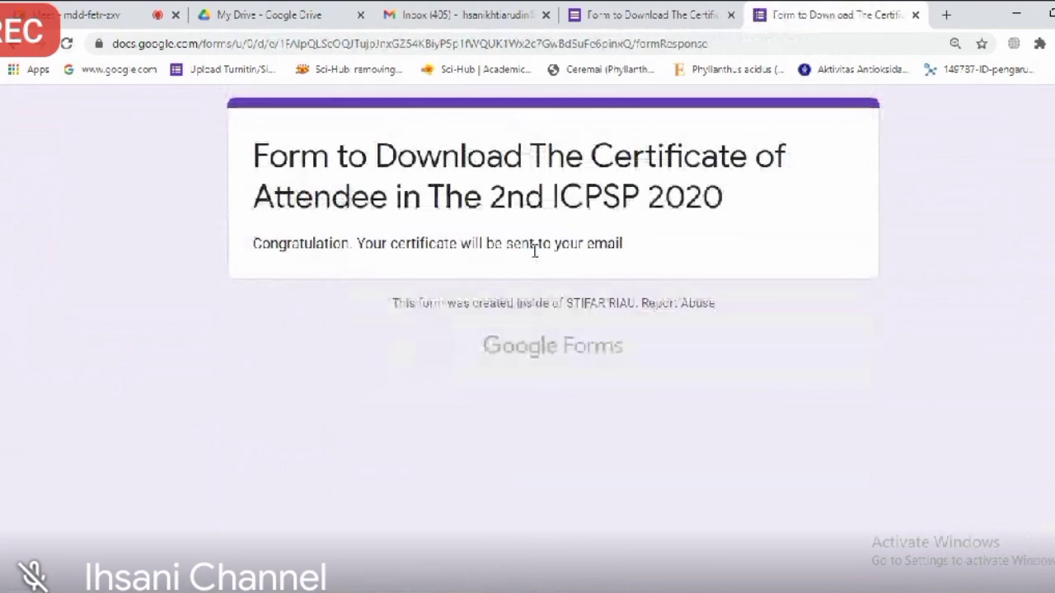
# Step: Close the submission confirmation tab with Ctrl+W to return to the editor
pyautogui.hotkey('ctrl', 'w')
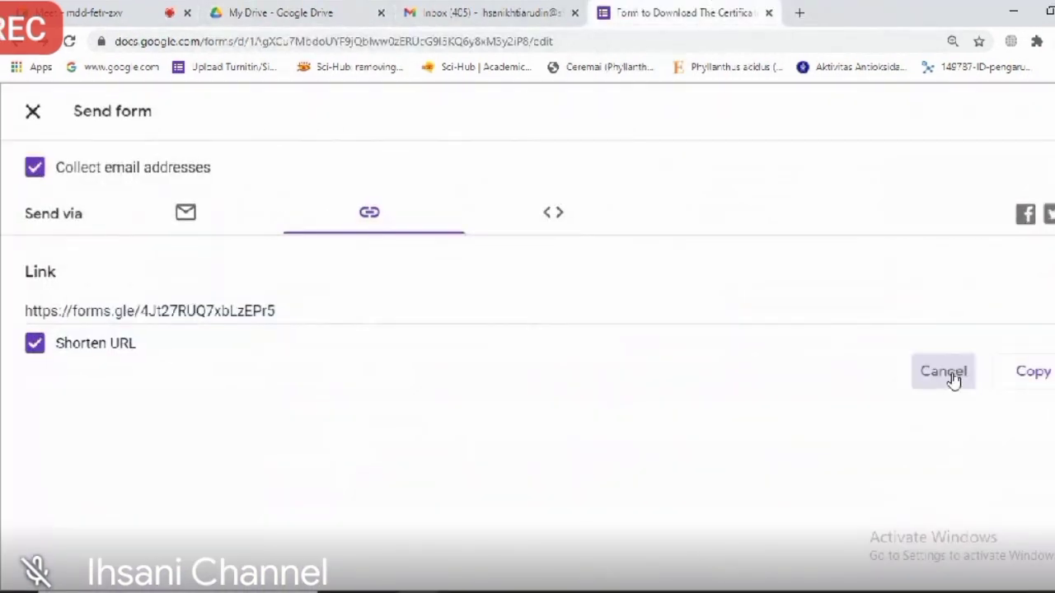
# Step: Dismiss the Send dialog and scroll through the Responses summary showing the single test entry
pyautogui.click(944, 371)
pyautogui.click(568, 177)
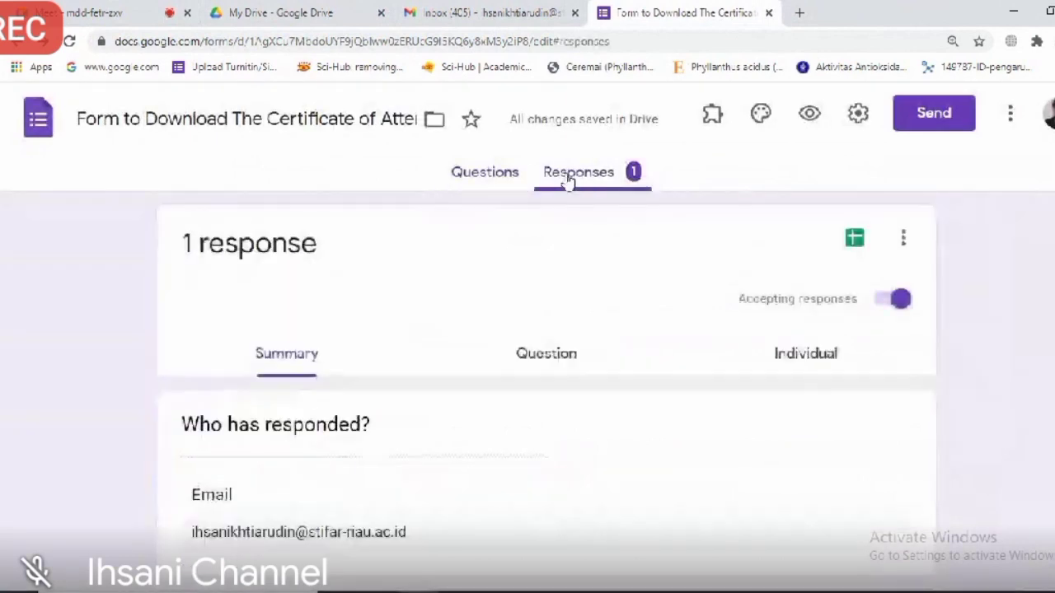
pyautogui.scroll(-5, 568, 179)
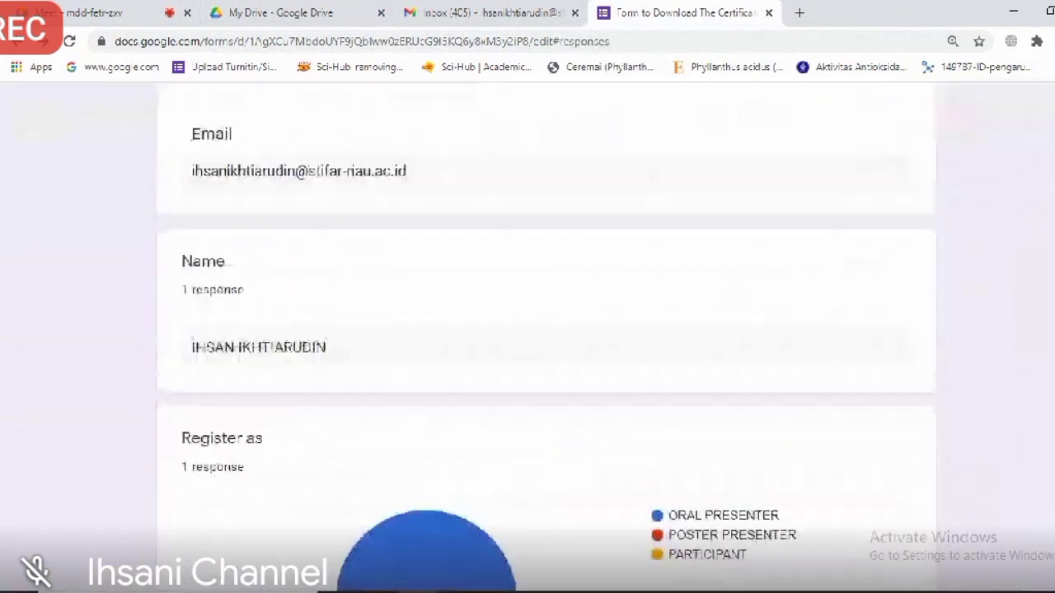
pyautogui.scroll(-2, 546, 329)
pyautogui.scroll(7, 547, 330)
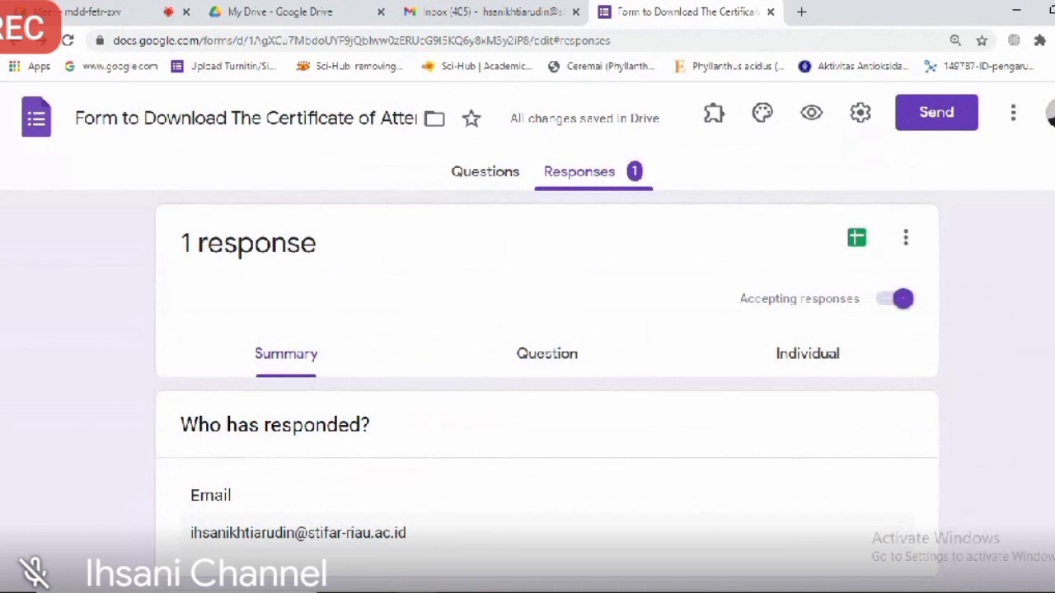
pyautogui.scroll(-2, 546, 330)
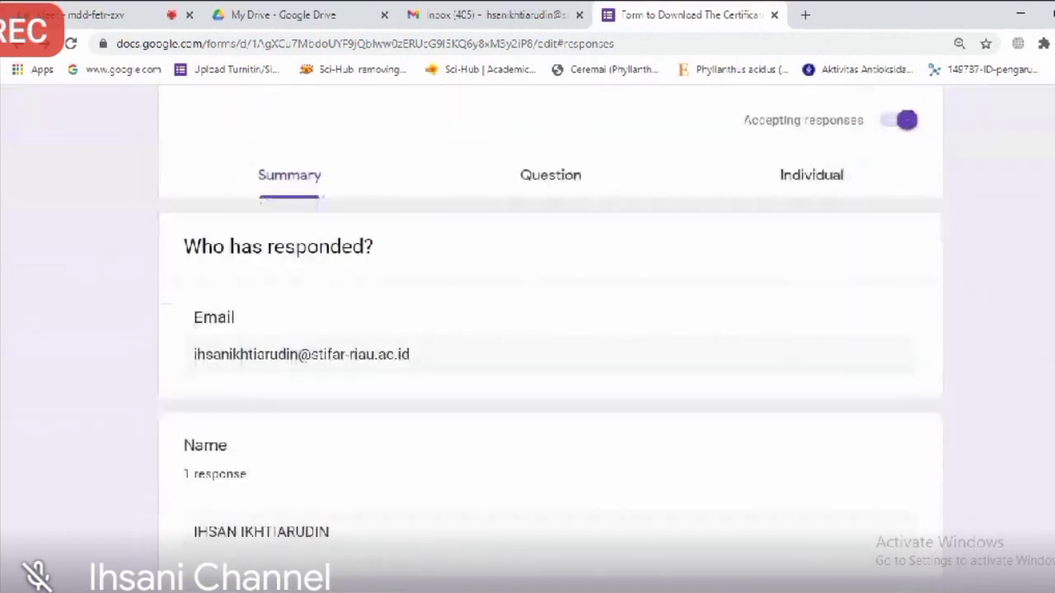
pyautogui.scroll(-5, 550, 330)
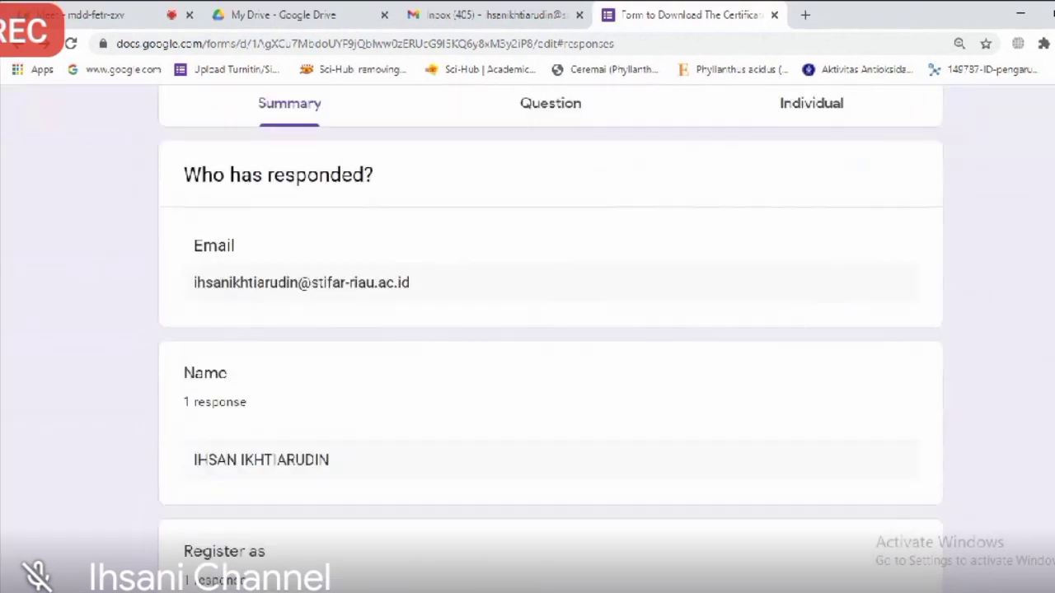
pyautogui.scroll(5, 550, 329)
pyautogui.scroll(2, 550, 330)
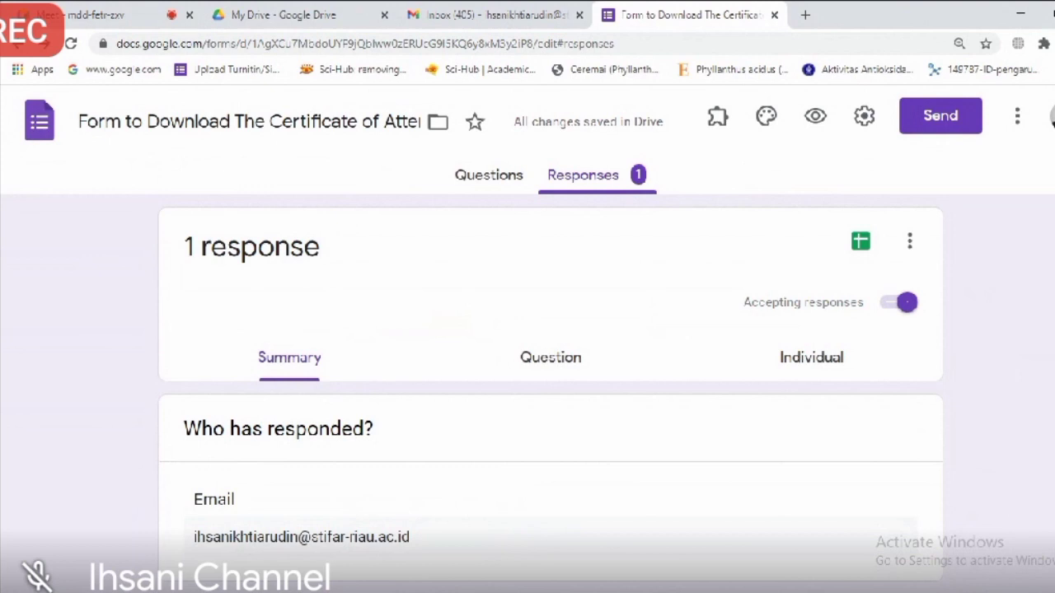
pyautogui.click(495, 12)
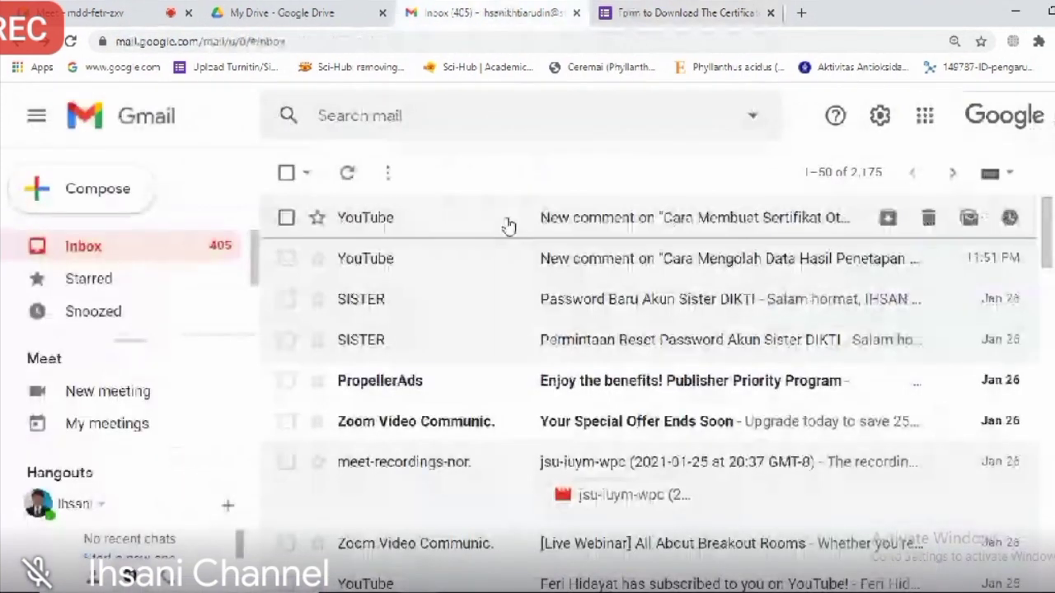
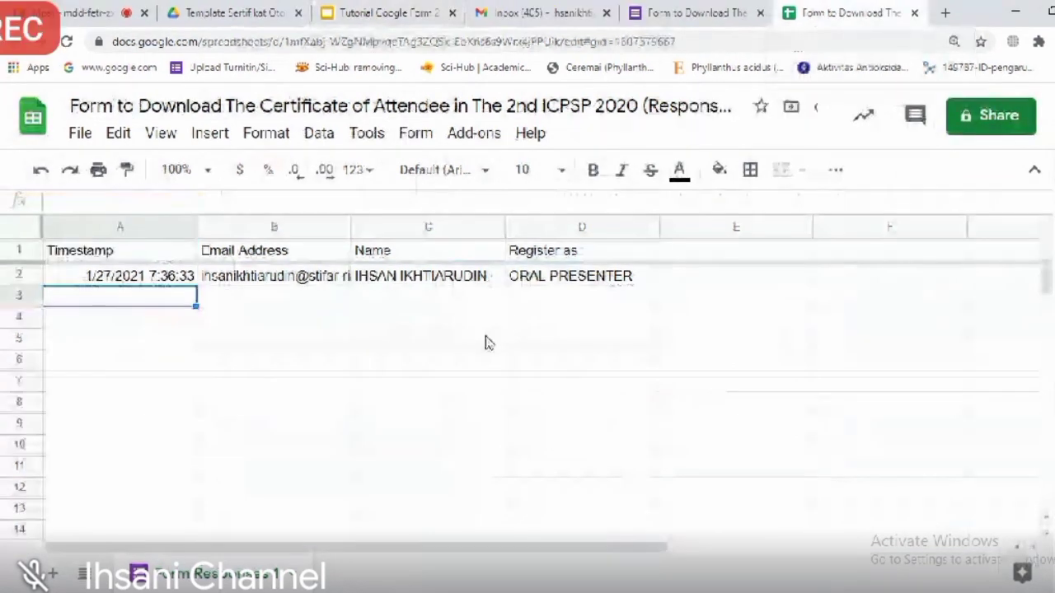
# Step: Find Autocrat among the available add-ons and start its installation, reviewing its terms
pyautogui.click(473, 134)
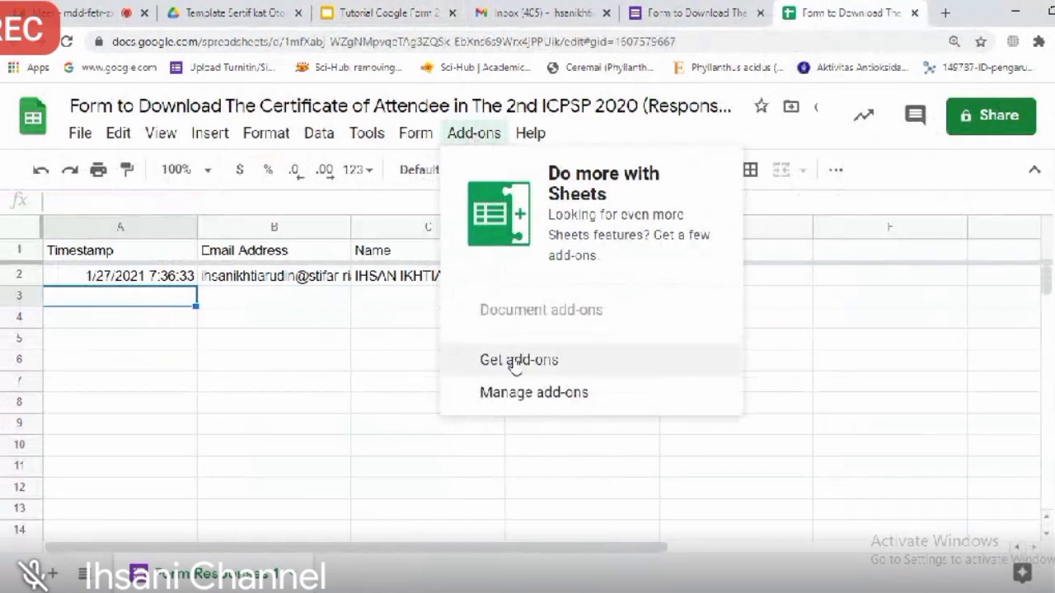
pyautogui.click(567, 365)
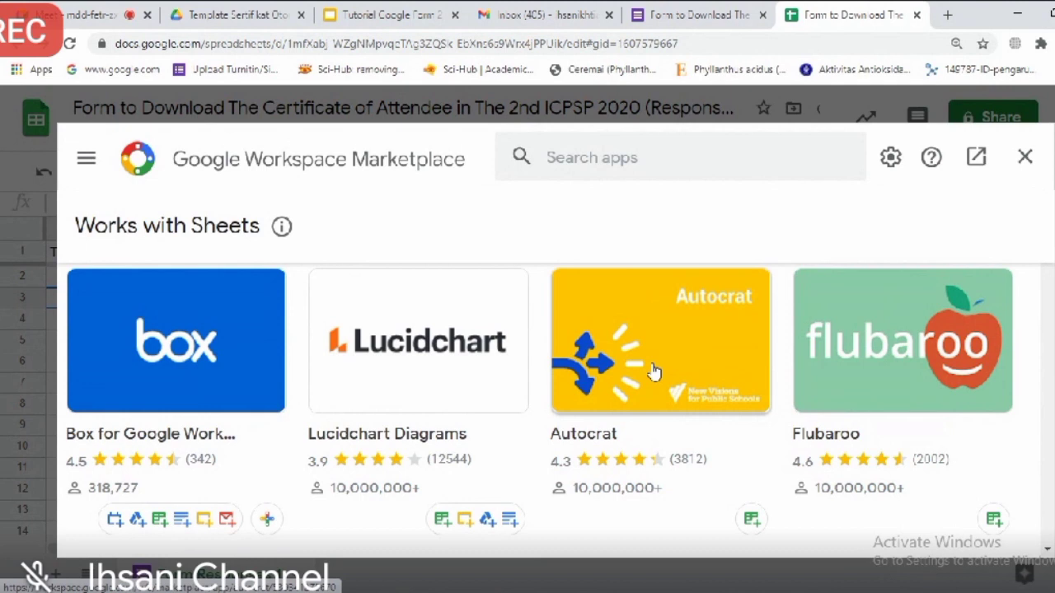
pyautogui.click(652, 370)
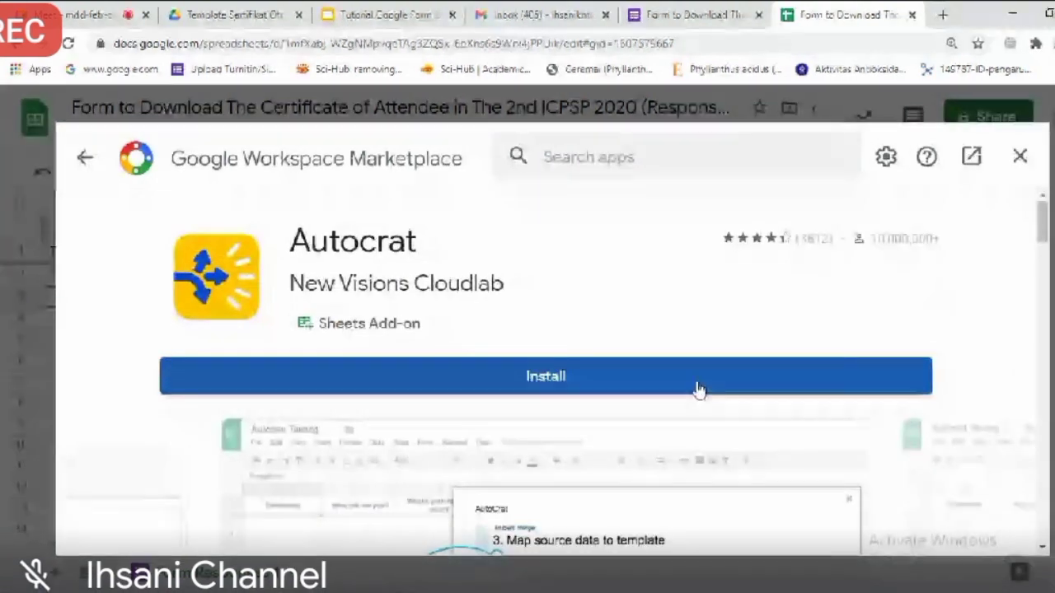
pyautogui.click(699, 389)
pyautogui.click(692, 387)
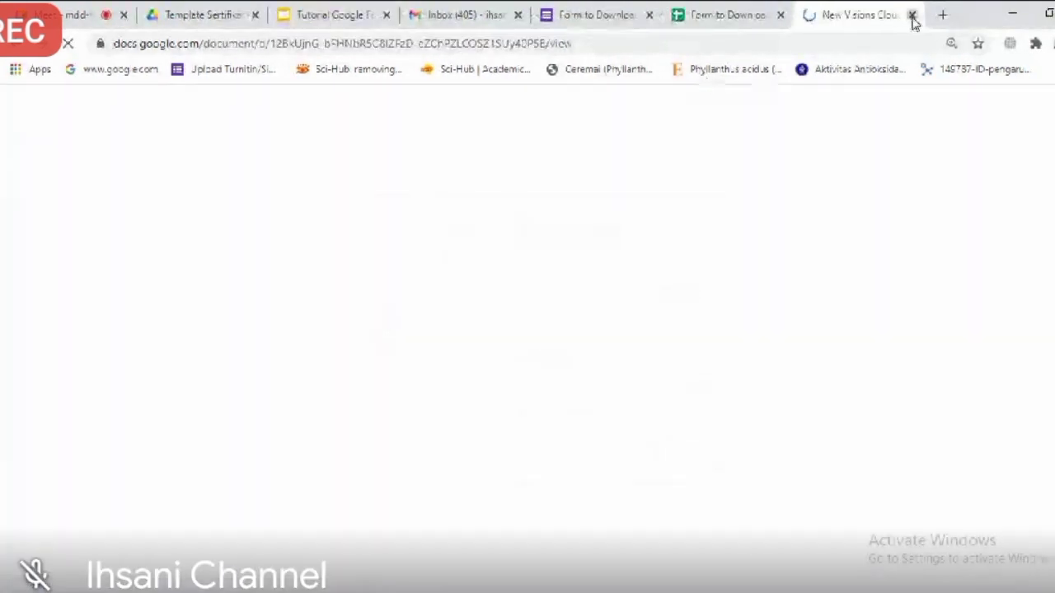
pyautogui.click(912, 16)
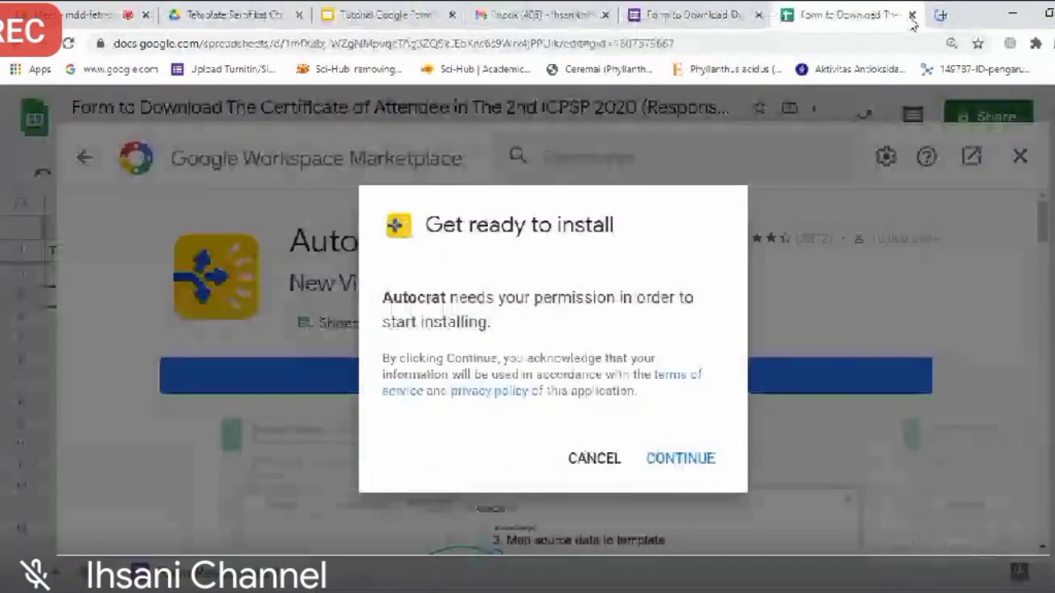
# Step: Authorise Autocrat with the Google account and allow it access
pyautogui.click(672, 460)
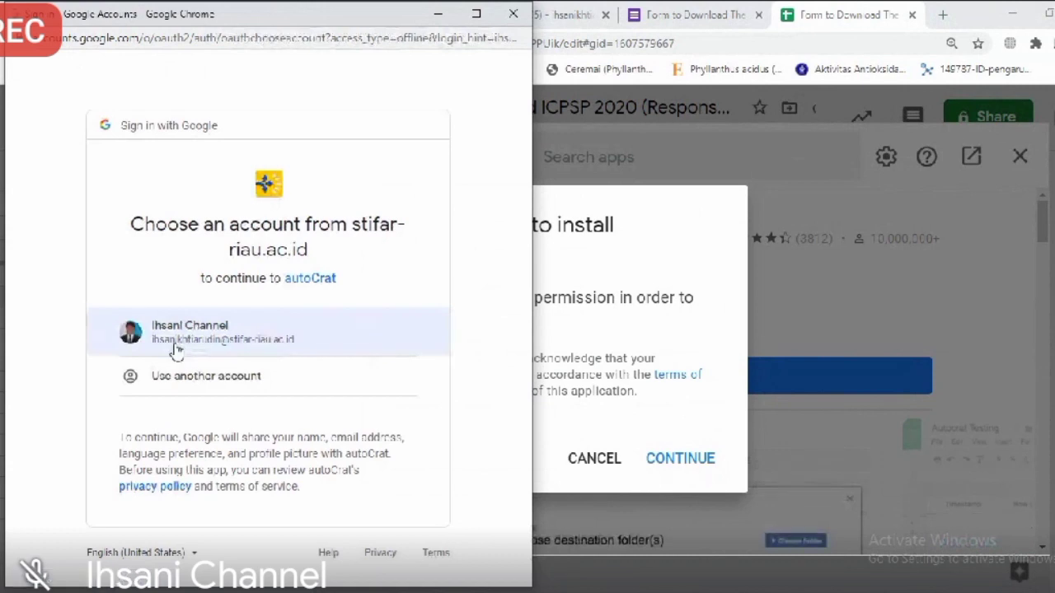
pyautogui.click(215, 346)
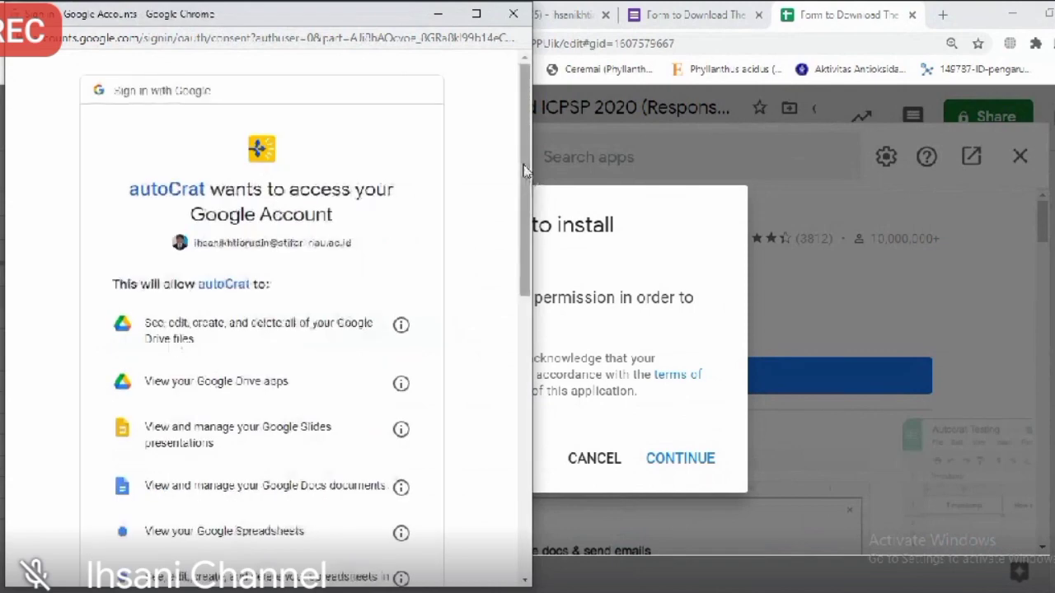
pyautogui.scroll(-1, 523, 234)
pyautogui.moveTo(524, 235); pyautogui.dragTo(503, 486)
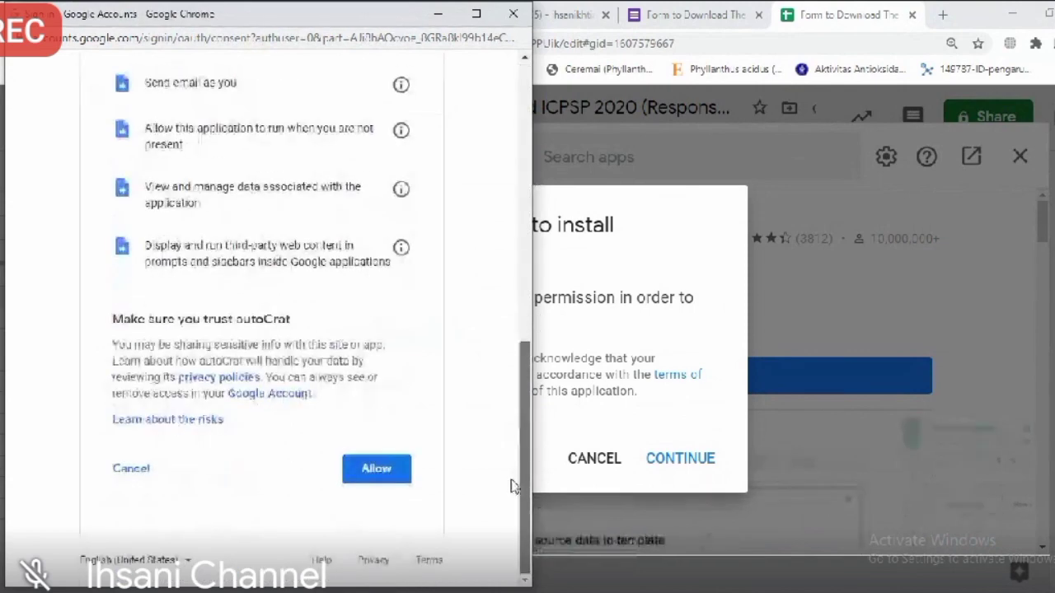
pyautogui.click(377, 524)
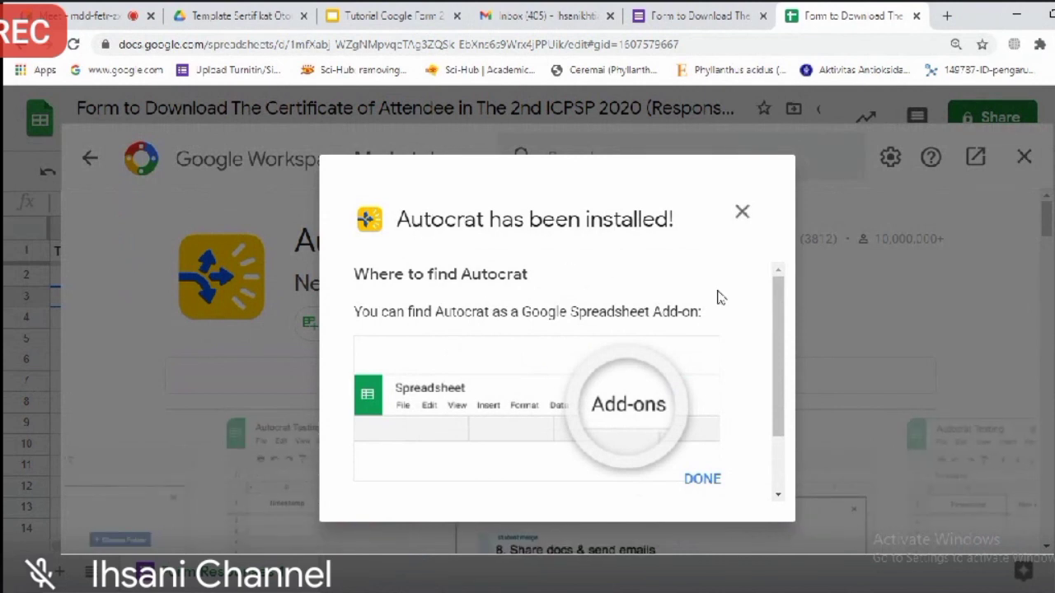
# Step: Dismiss the install confirmation, close the Marketplace, and launch Autocrat from the Add-ons menu
pyautogui.moveTo(775, 291); pyautogui.dragTo(746, 371)
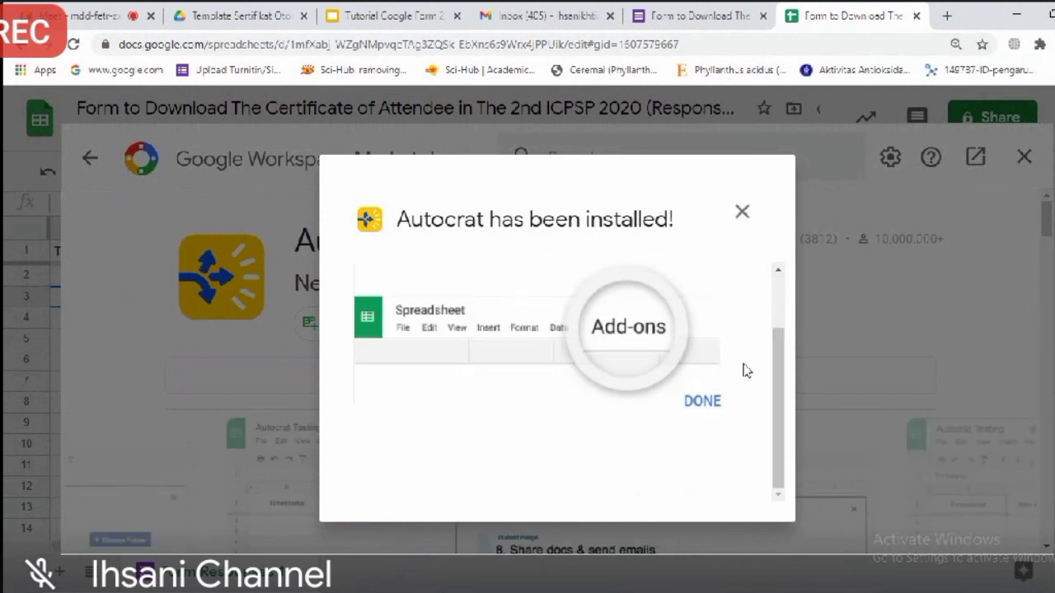
pyautogui.click(697, 404)
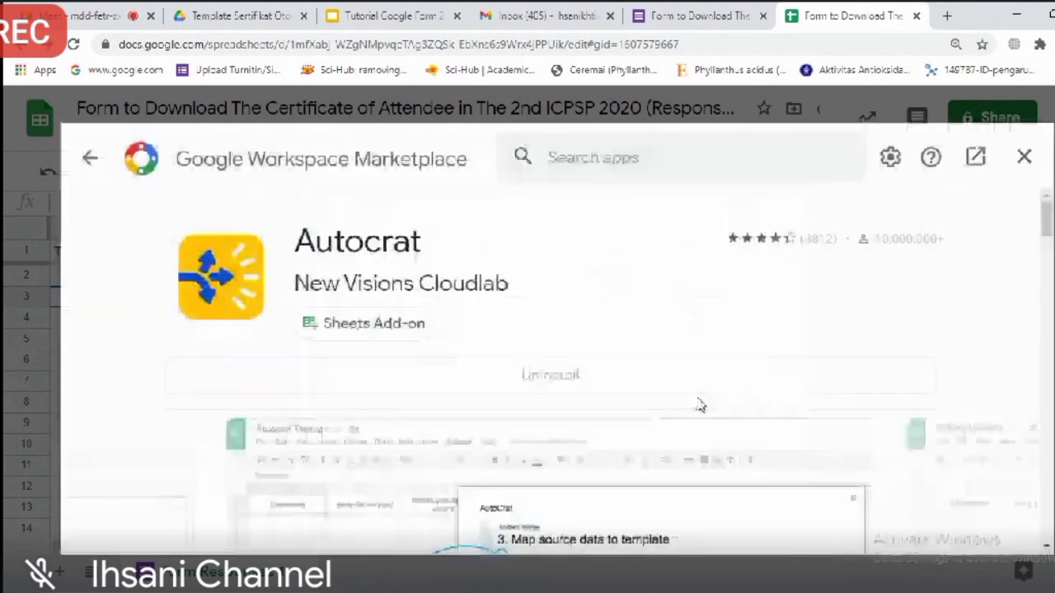
pyautogui.click(1024, 158)
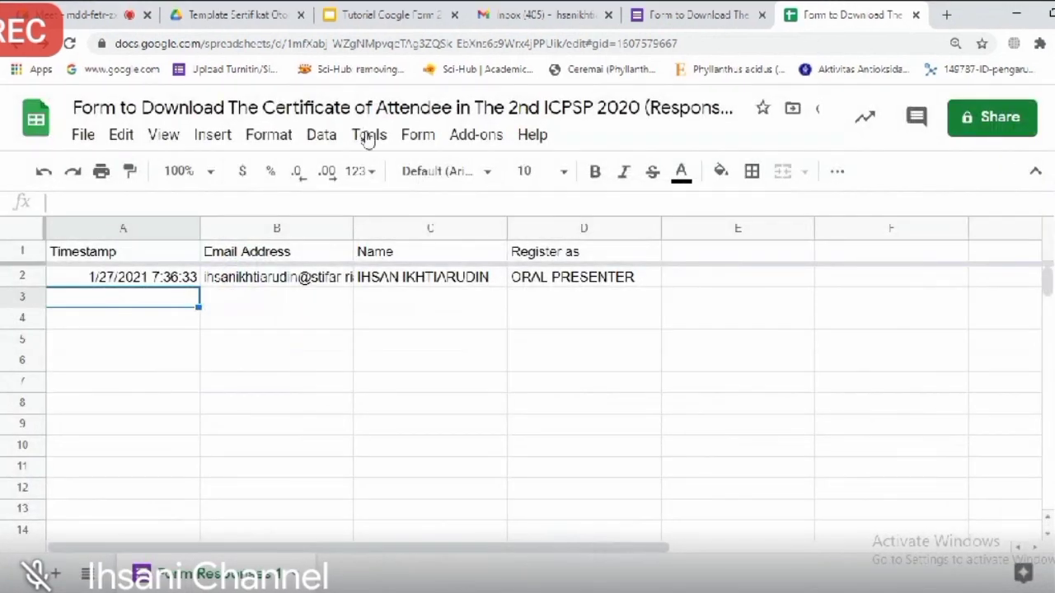
pyautogui.click(479, 142)
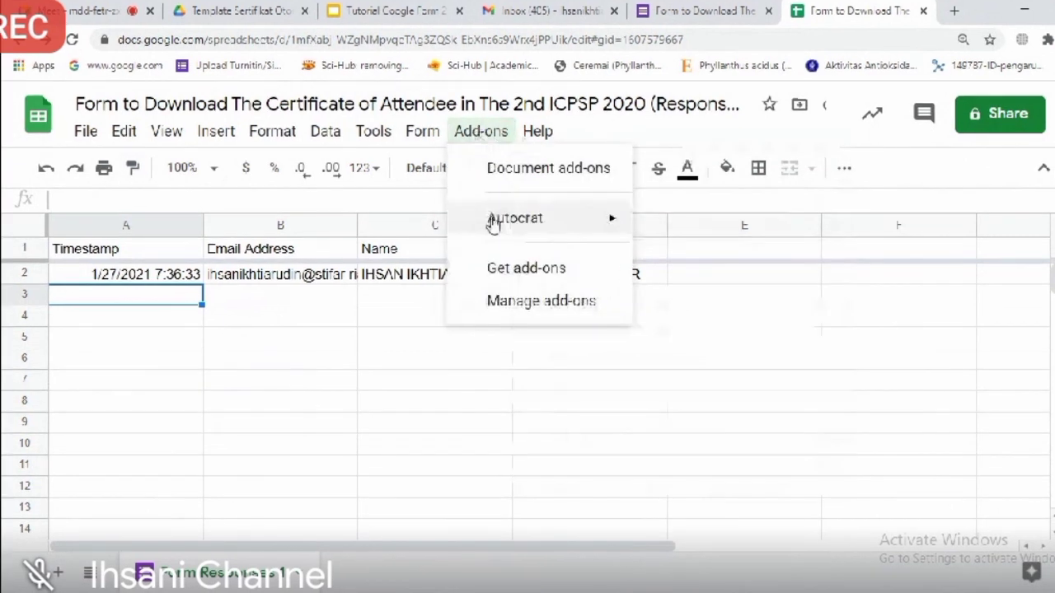
pyautogui.moveTo(504, 234)
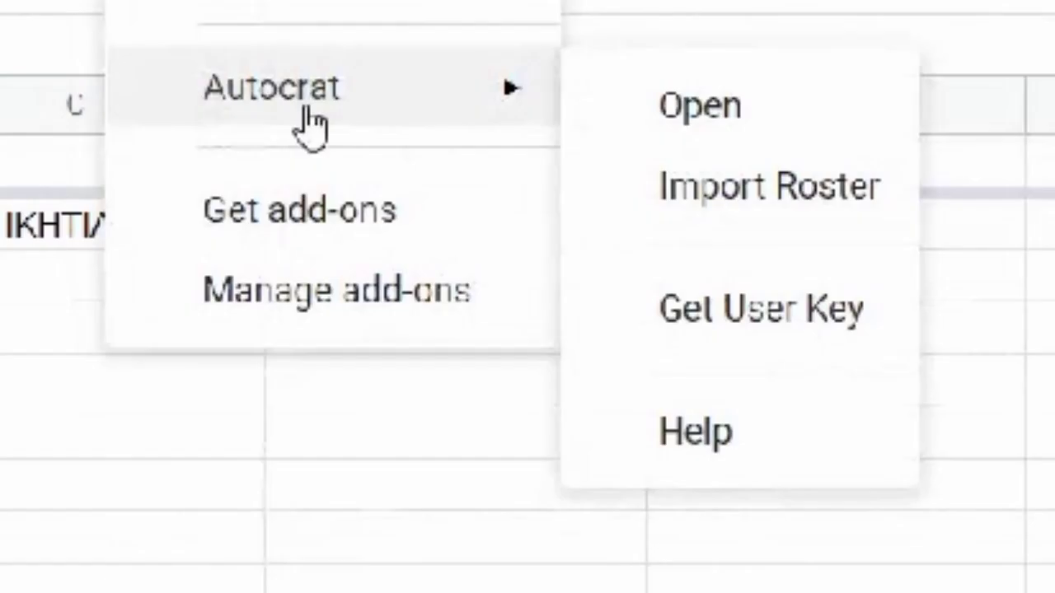
pyautogui.click(676, 115)
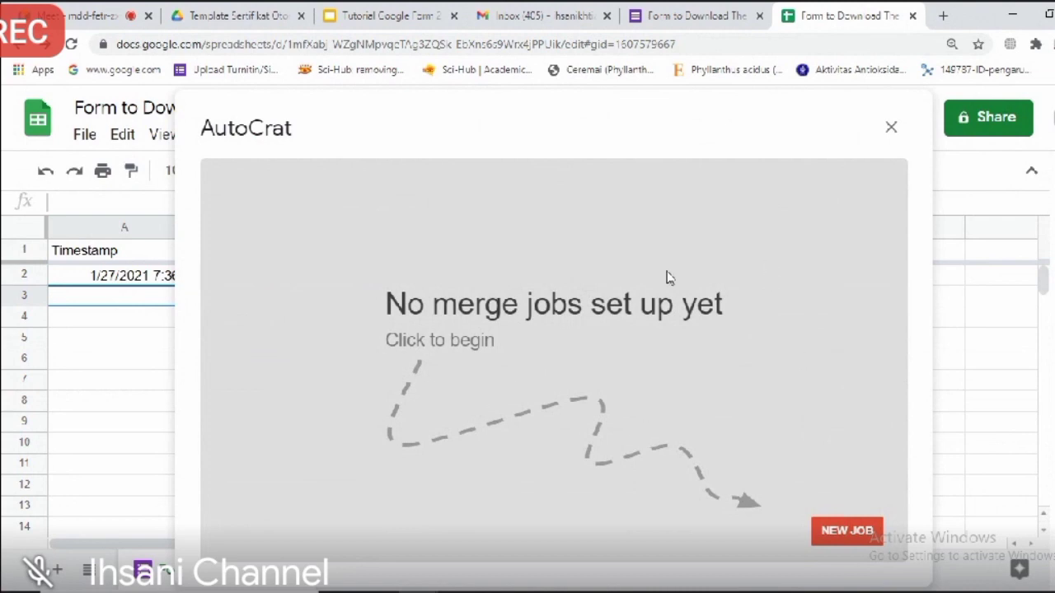
# Step: Create a new Autocrat job named 'Certificates of 2nd ICPSP 2020' and proceed to template selection
pyautogui.click(846, 530)
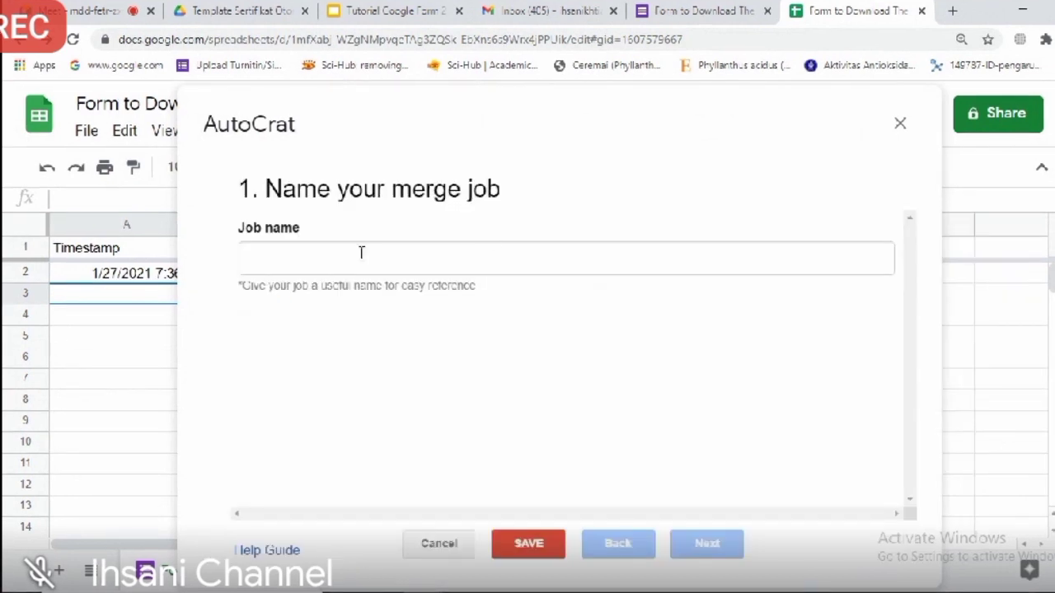
pyautogui.click(344, 258)
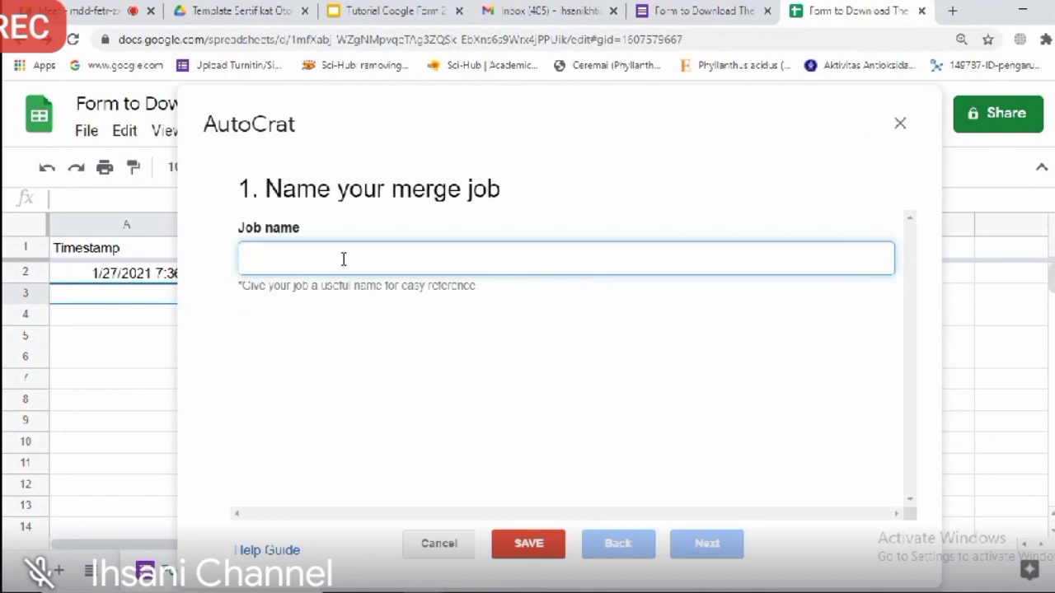
pyautogui.write('Cer')
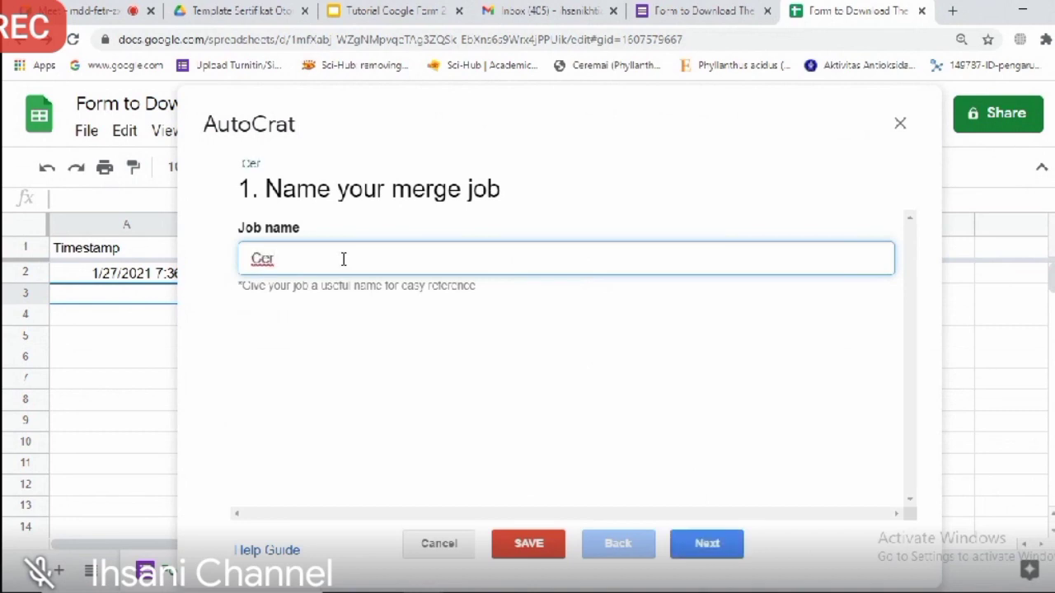
pyautogui.write('tificates')
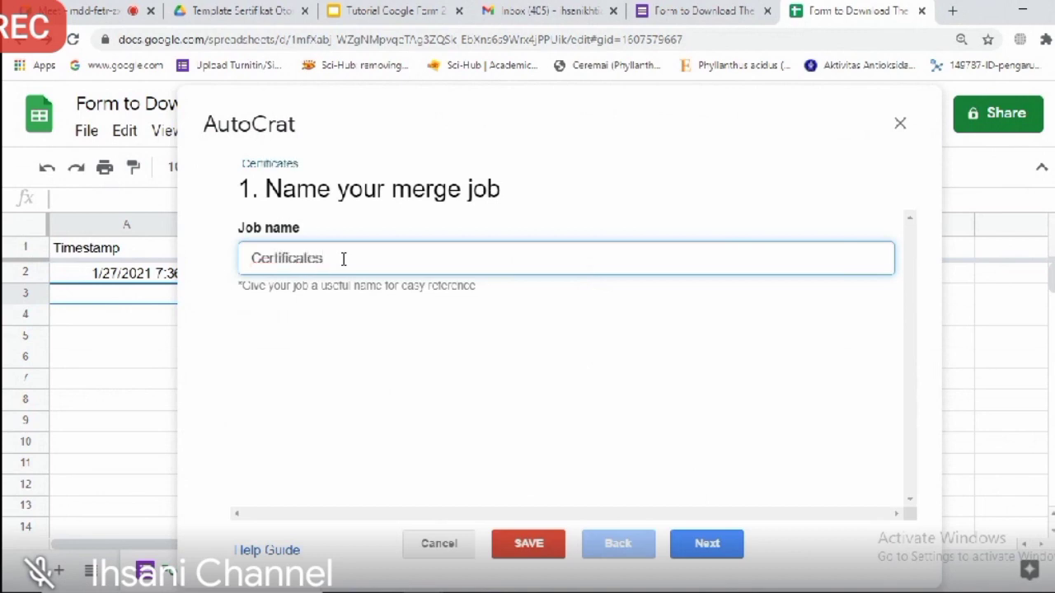
pyautogui.write(' of 2nd ICPSP 2020')
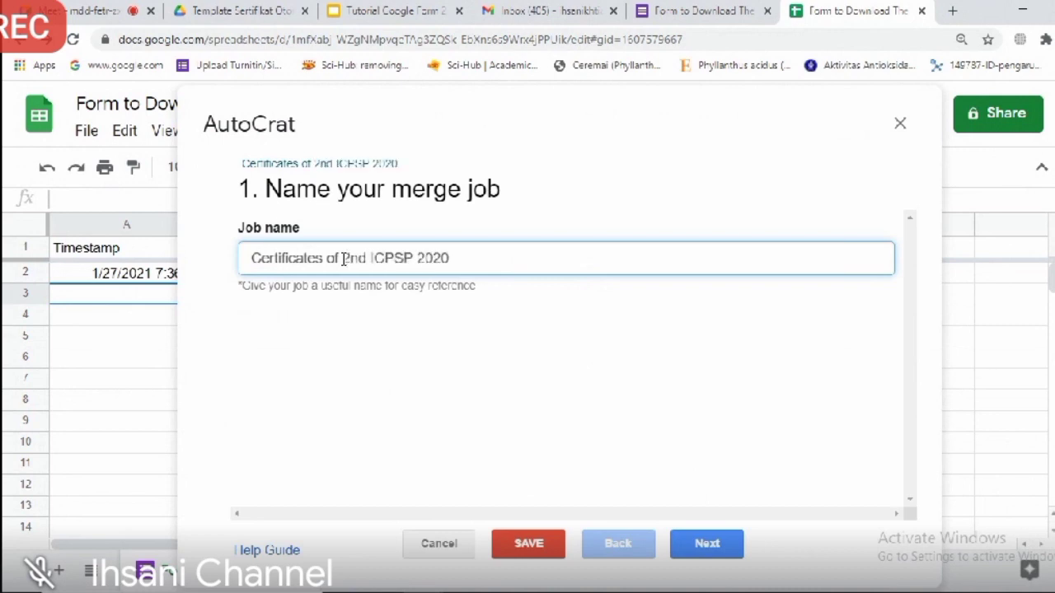
pyautogui.click(718, 552)
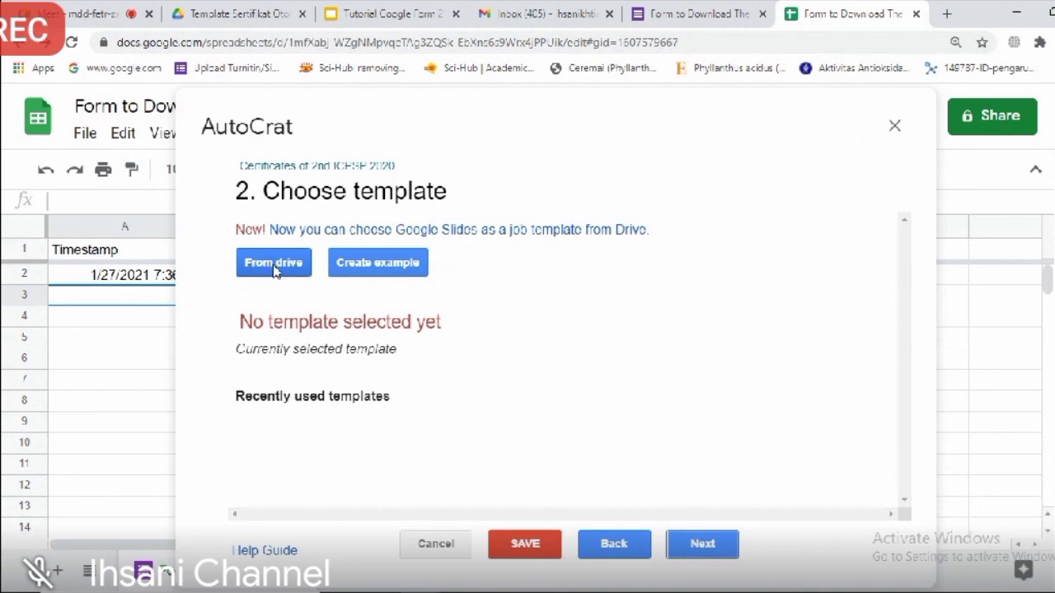
# Step: Choose the certificate template presentation from Drive as the job template and continue to mapping
pyautogui.click(275, 263)
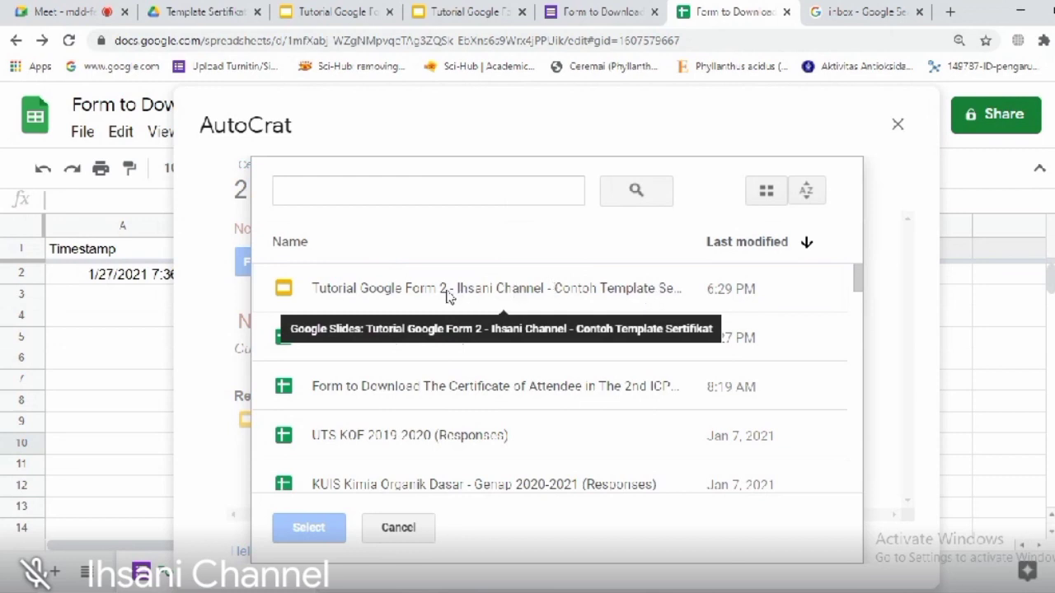
pyautogui.click(348, 291)
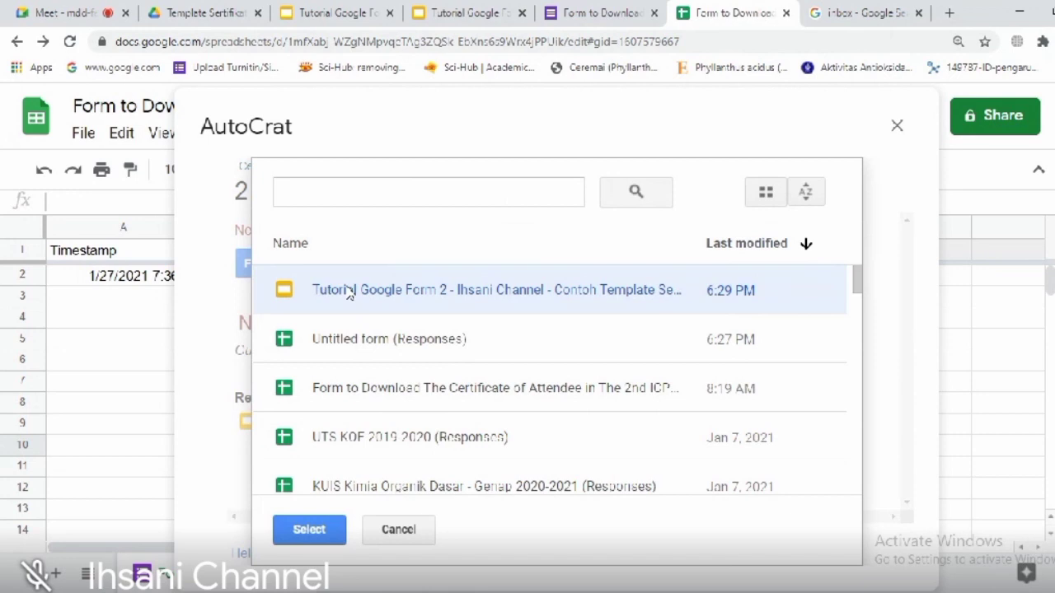
pyautogui.click(309, 531)
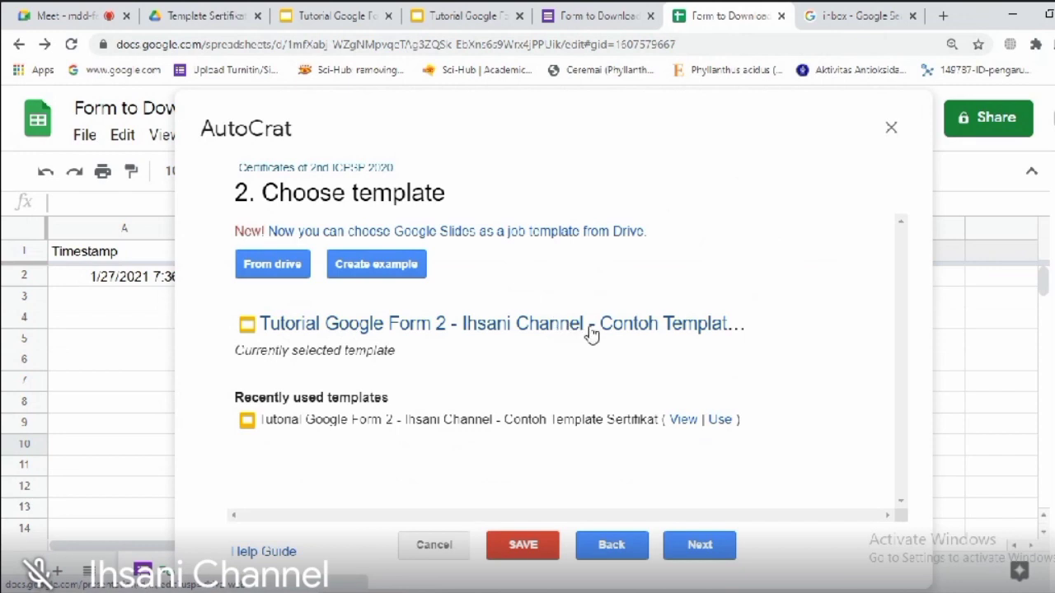
pyautogui.click(705, 554)
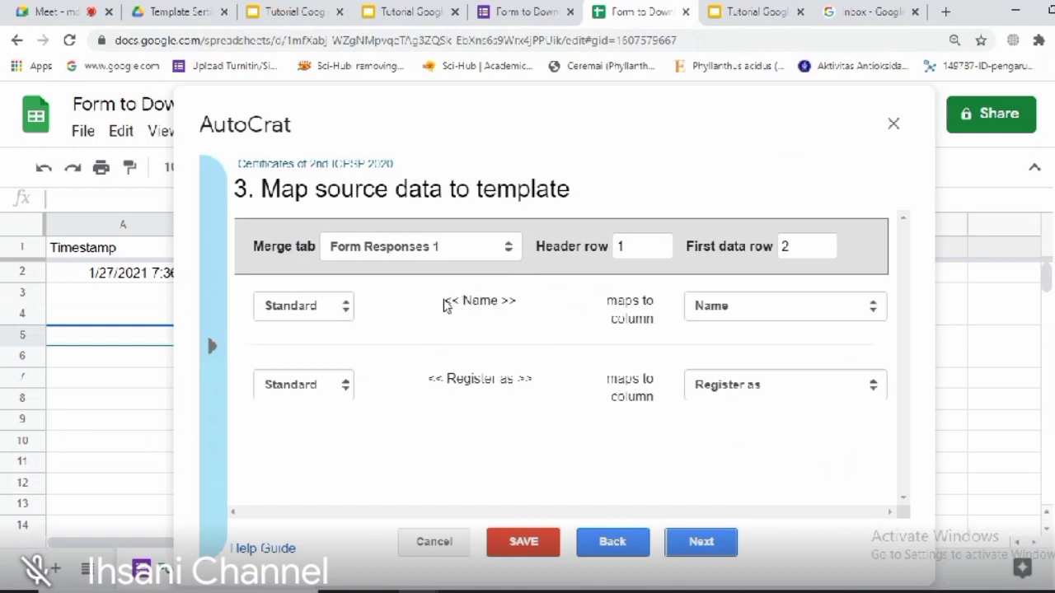
# Step: Confirm the Name and Register as tags map to their matching Form Responses 1 columns, then continue
pyautogui.moveTo(446, 301); pyautogui.dragTo(524, 307)
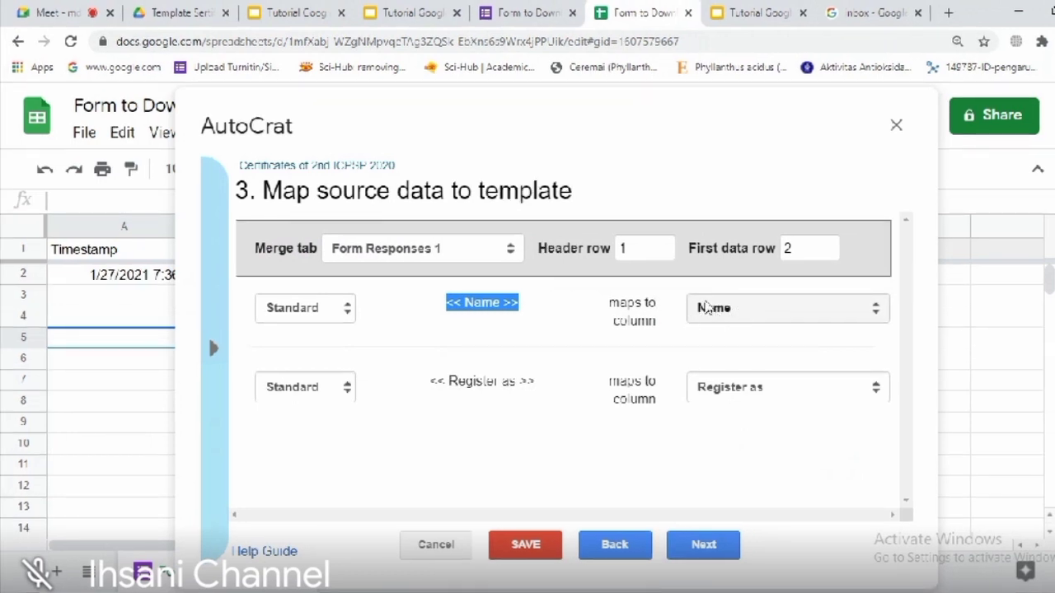
pyautogui.click(431, 382)
pyautogui.moveTo(431, 383); pyautogui.dragTo(539, 389)
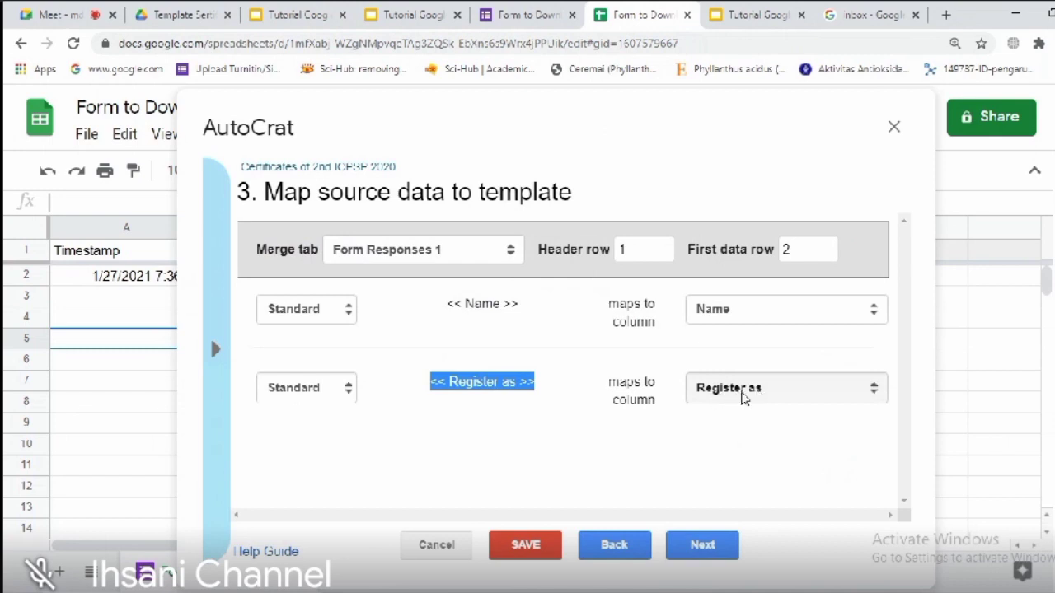
pyautogui.click(744, 394)
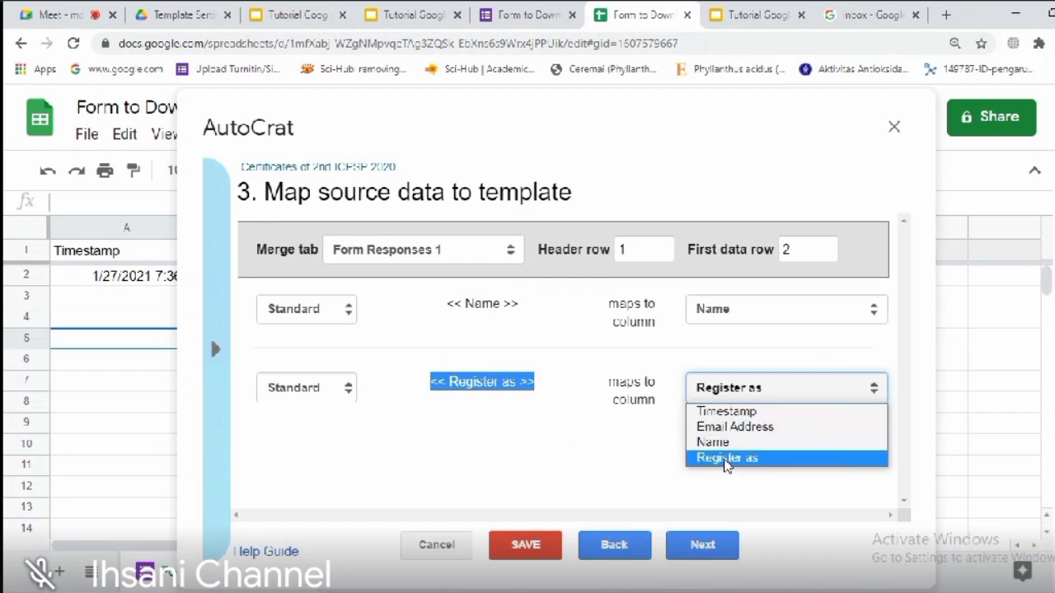
pyautogui.click(729, 461)
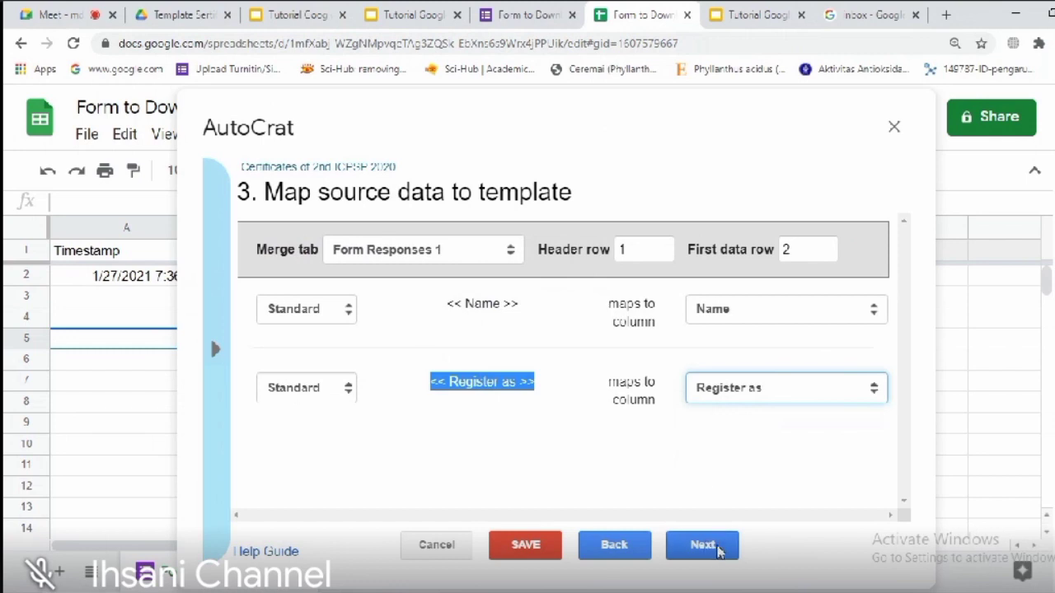
pyautogui.click(702, 545)
pyautogui.click(527, 262)
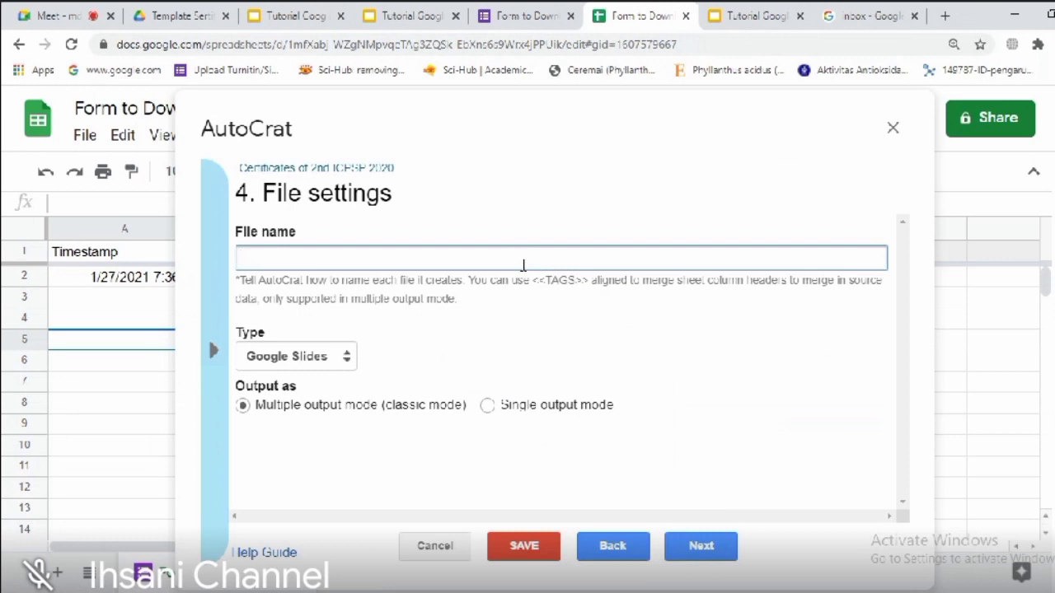
# Step: Set the output file name to <<Name>> <<Register as>>
pyautogui.write('<<n')
pyautogui.press('BackSpace')
pyautogui.write('Name')
pyautogui.write('>> -')
pyautogui.write('<<')
pyautogui.write('Registe')
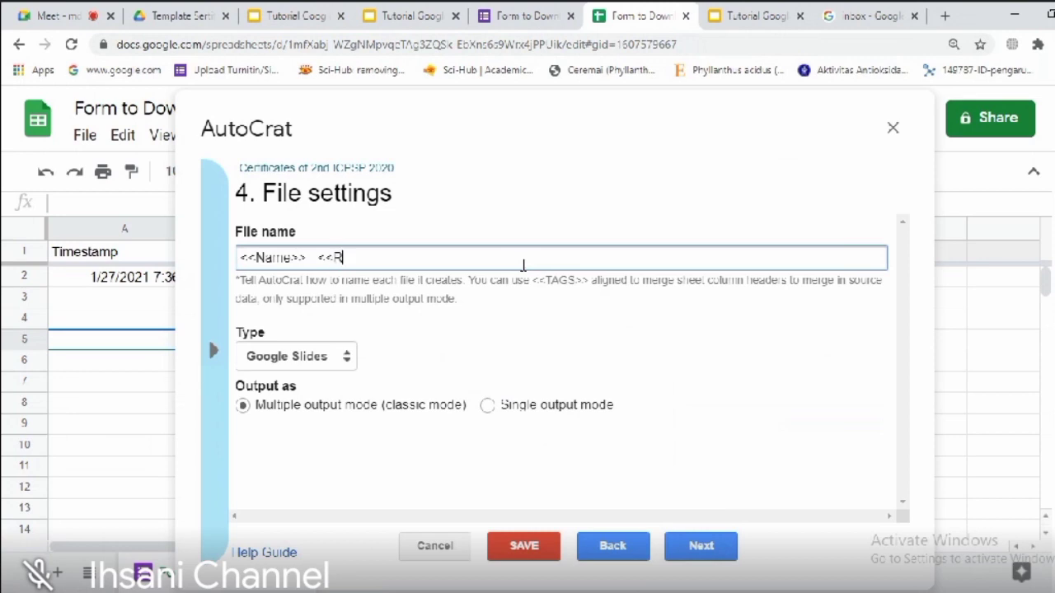
pyautogui.write('r as>>')
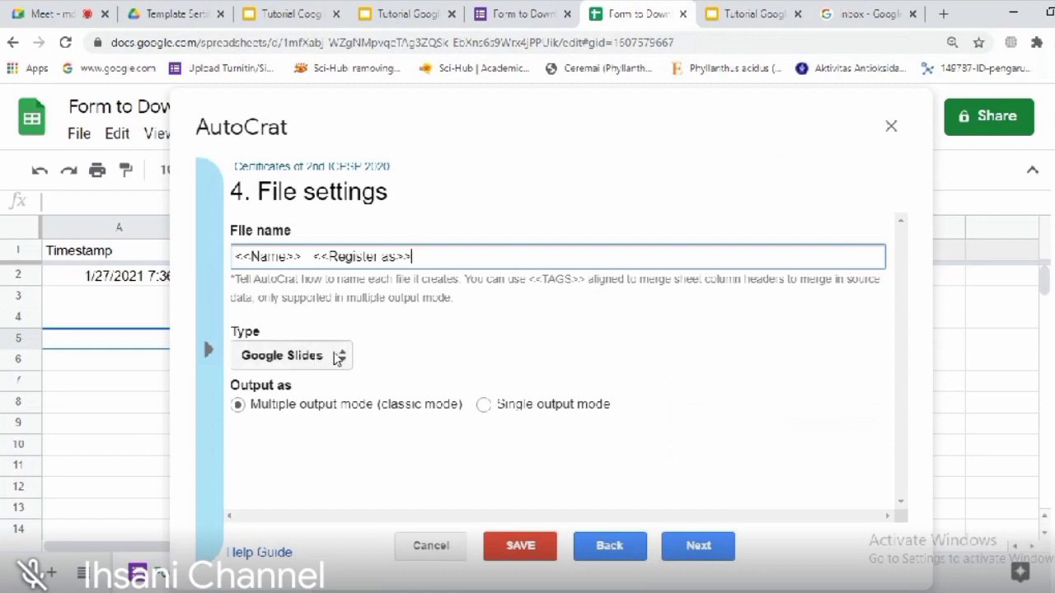
# Step: Set the output type to PDF and move on to destination folders
pyautogui.click(347, 365)
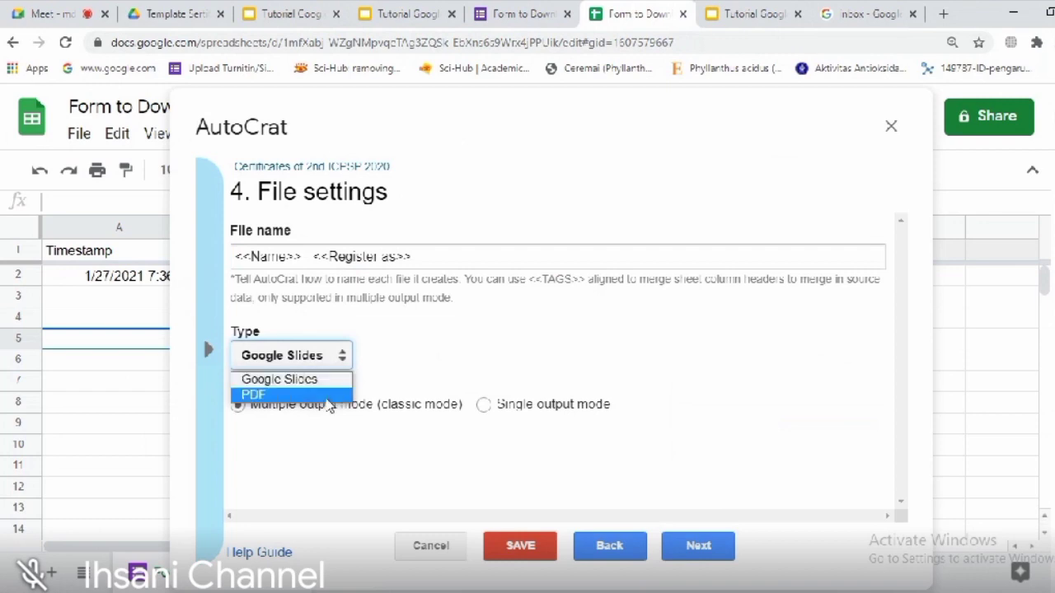
pyautogui.click(322, 396)
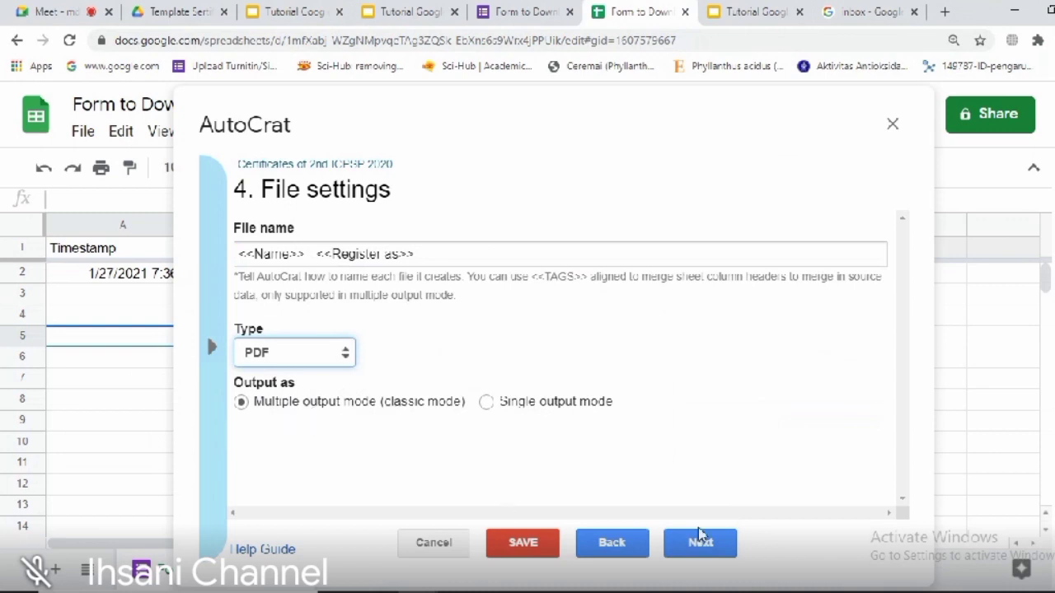
pyautogui.click(700, 542)
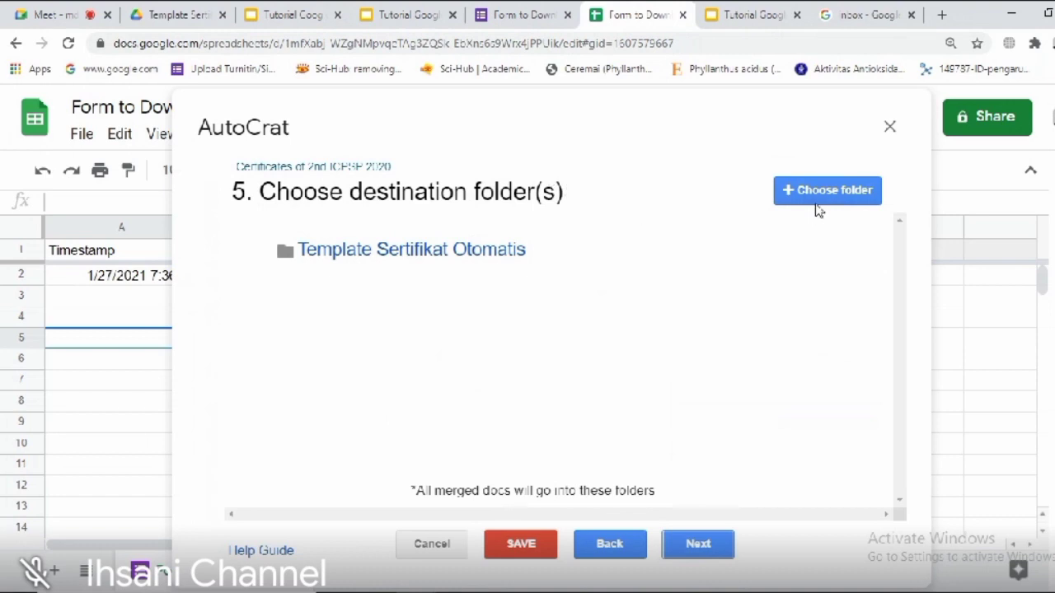
# Step: Remove Template Sertifikat Otomatis as a destination and view that folder in Google Drive
pyautogui.moveTo(762, 257)
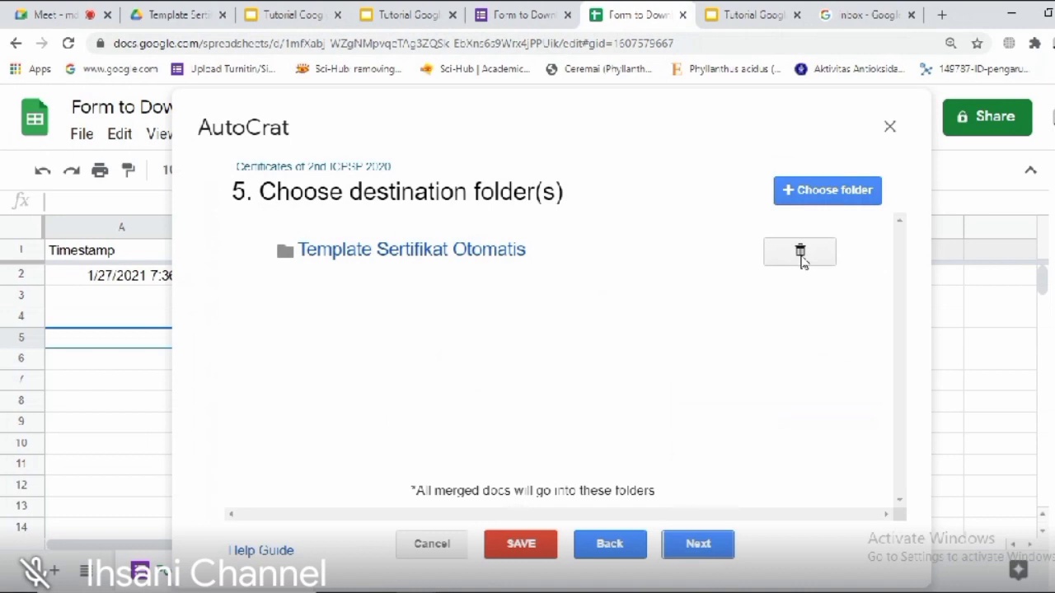
pyautogui.click(799, 260)
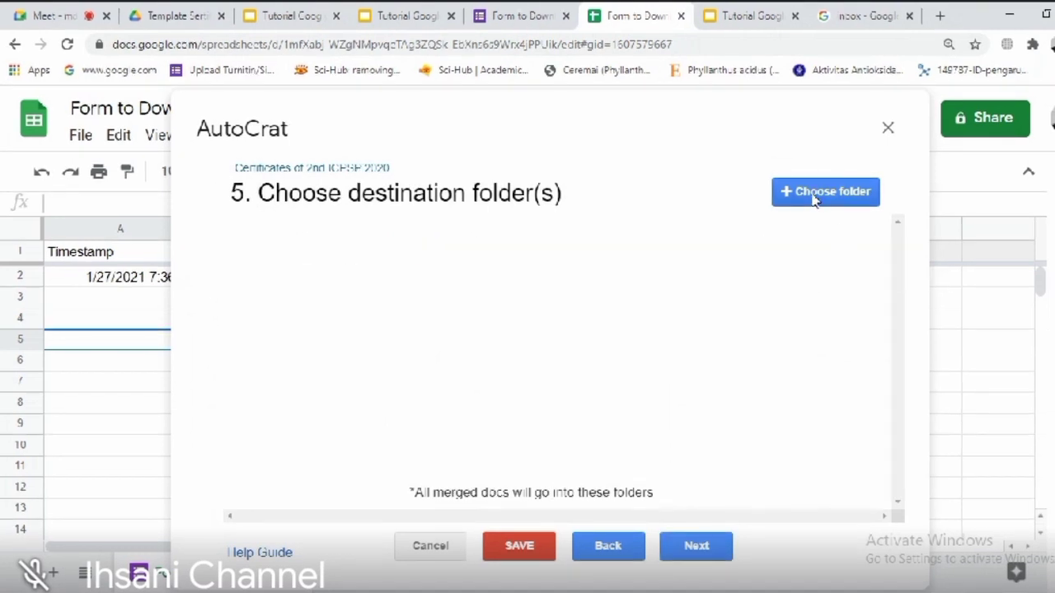
pyautogui.click(169, 15)
pyautogui.click(375, 392)
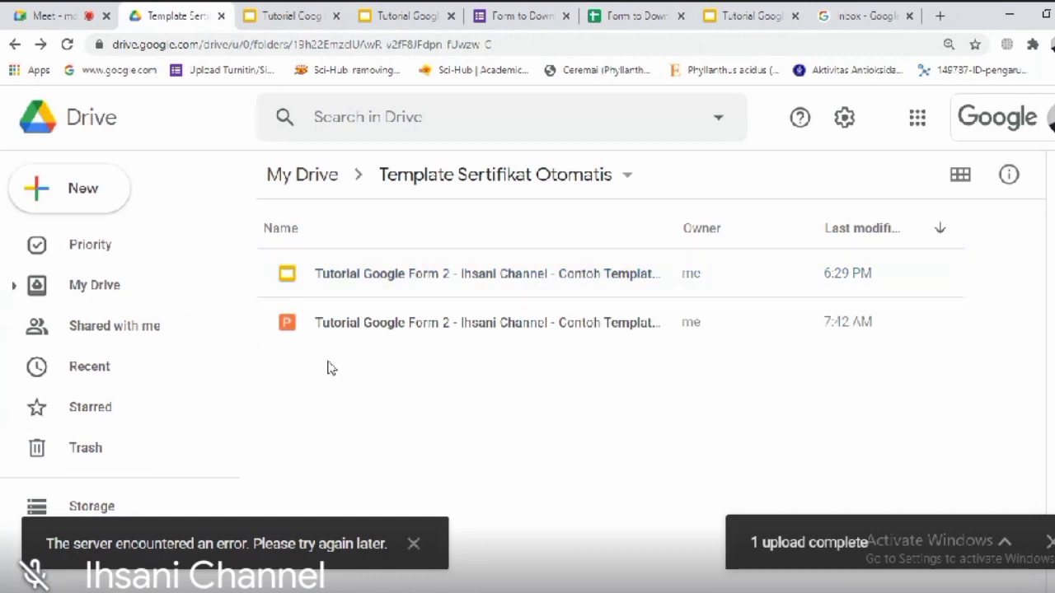
# Step: Add a folder 'Certificates of 2nd ICPSP 2020' beside the two certificate templates
pyautogui.click(71, 195)
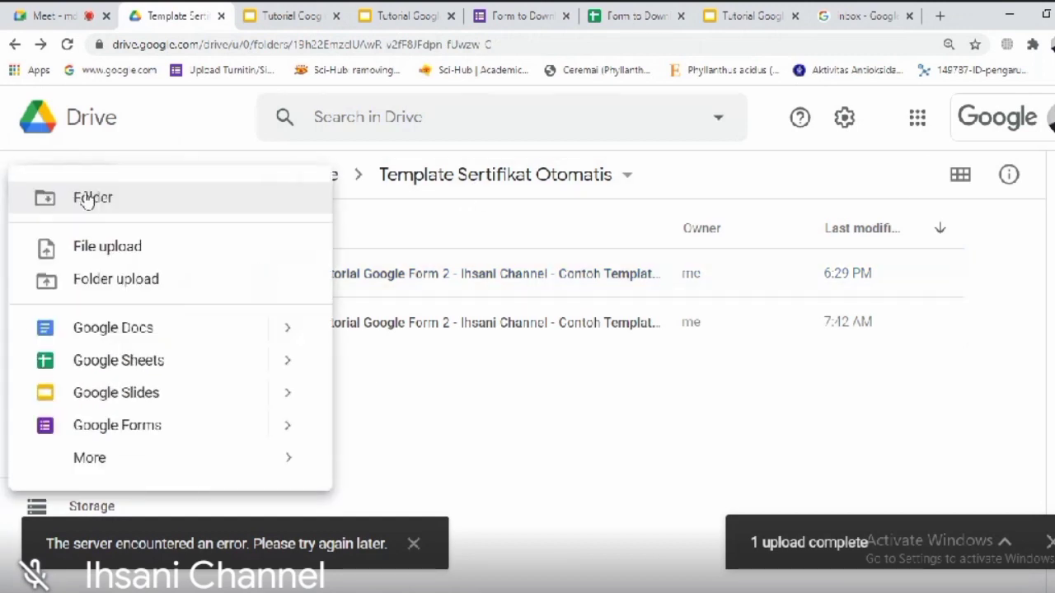
pyautogui.click(157, 198)
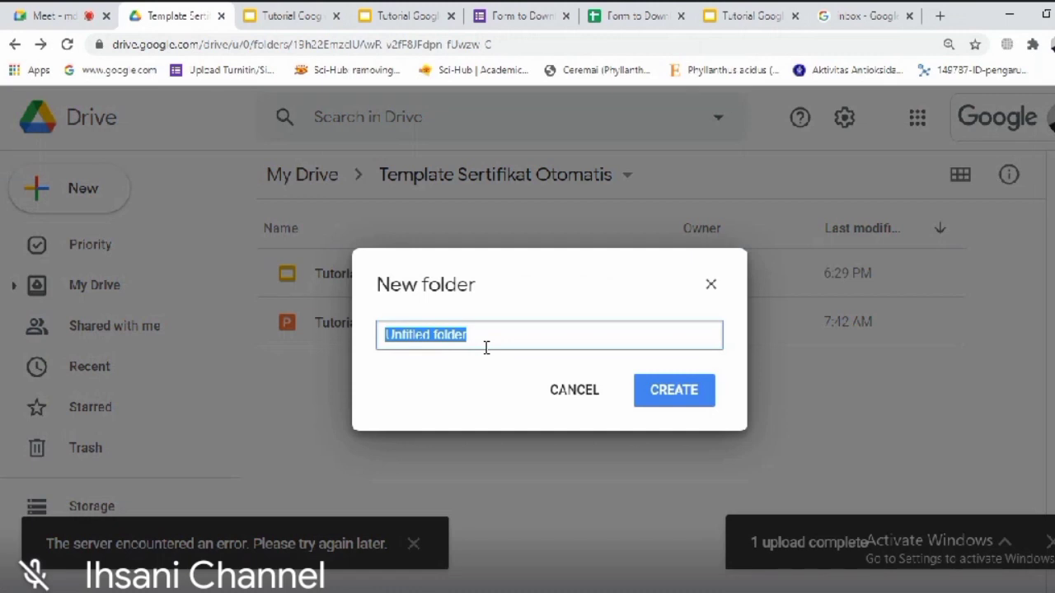
pyautogui.write('Certifica')
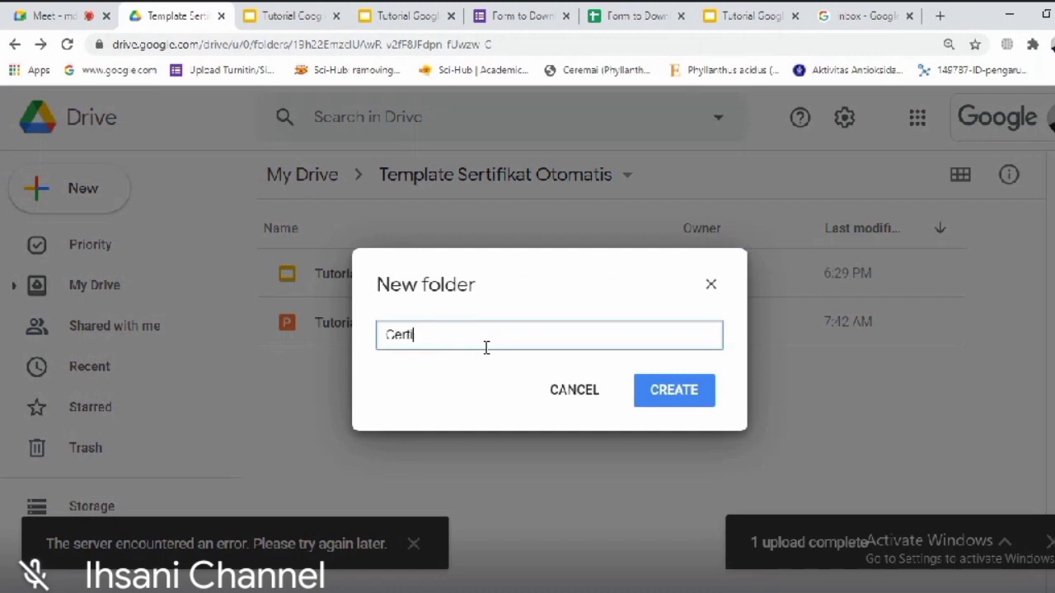
pyautogui.write('t')
pyautogui.write('of 2nd ICPSP 2020')
pyautogui.click(688, 404)
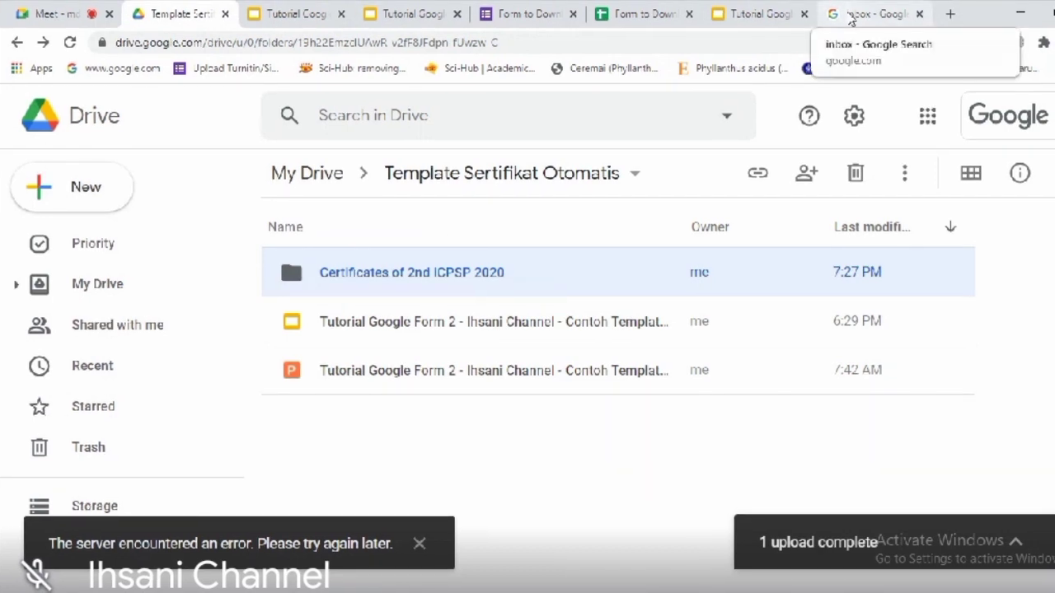
# Step: Set Certificates of 2nd ICPSP 2020 as the Autocrat destination folder
pyautogui.click(639, 14)
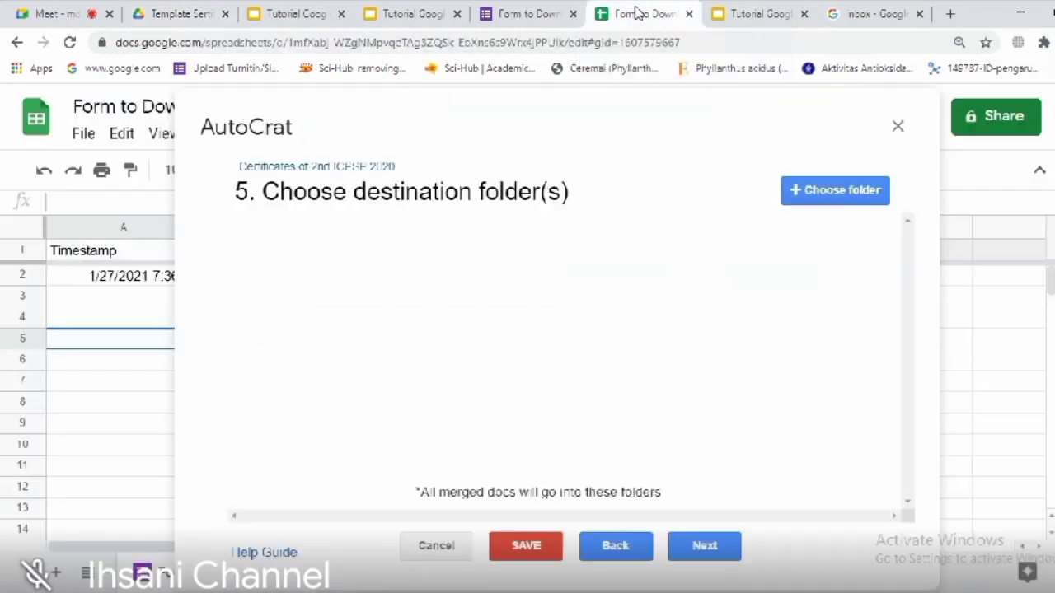
pyautogui.click(829, 198)
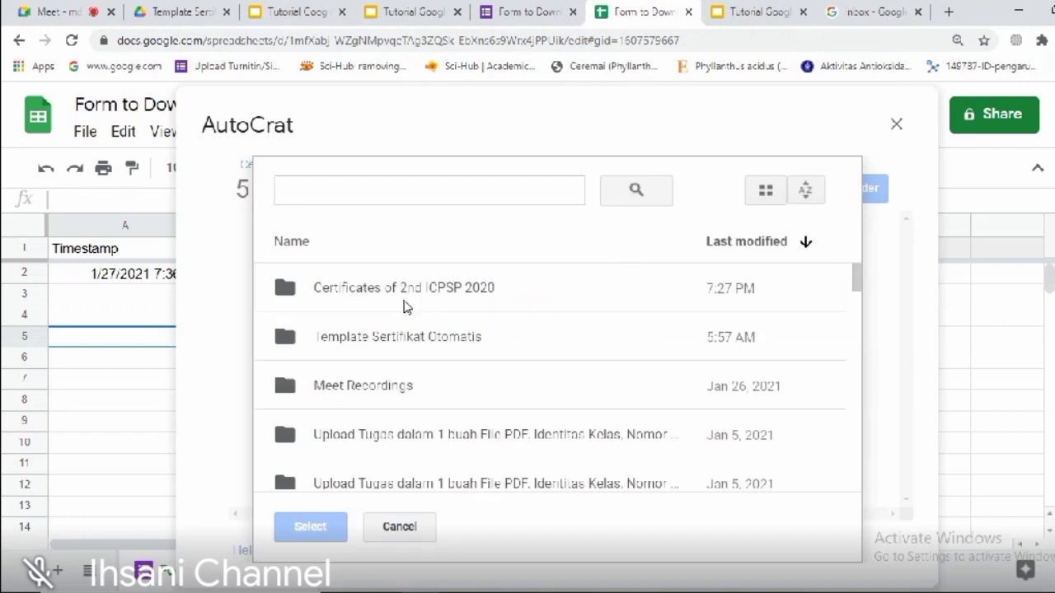
pyautogui.click(358, 297)
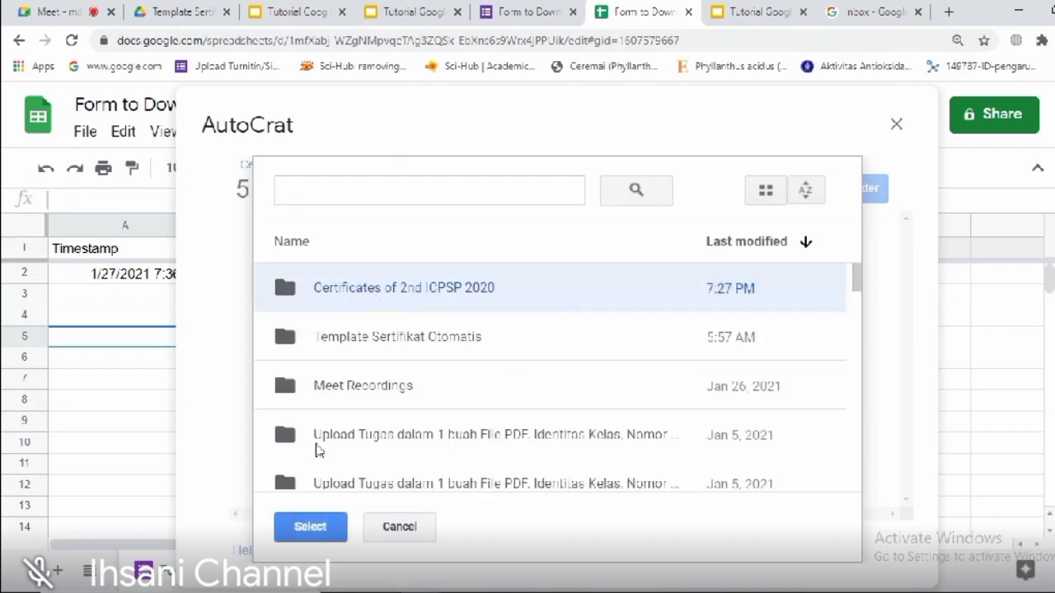
pyautogui.click(312, 529)
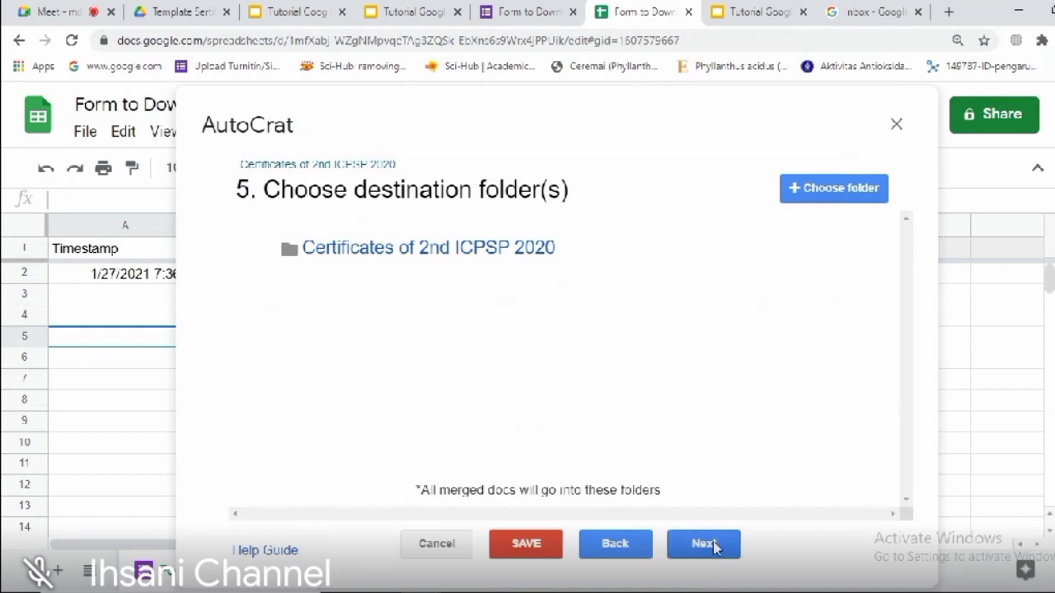
# Step: Skip the dynamic folder reference and merge condition steps to reach sharing and emails
pyautogui.click(714, 549)
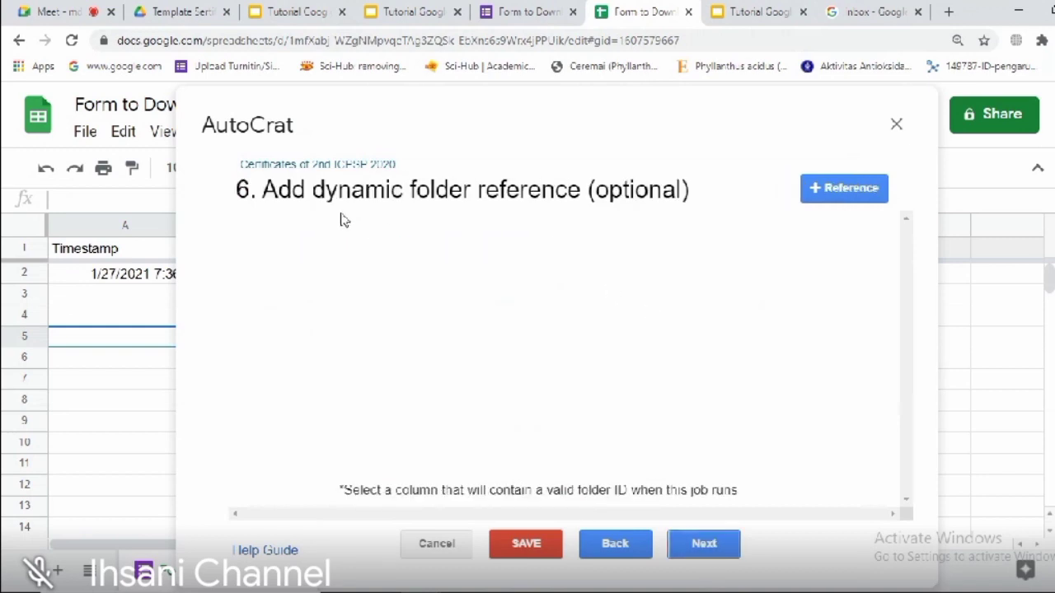
pyautogui.click(701, 545)
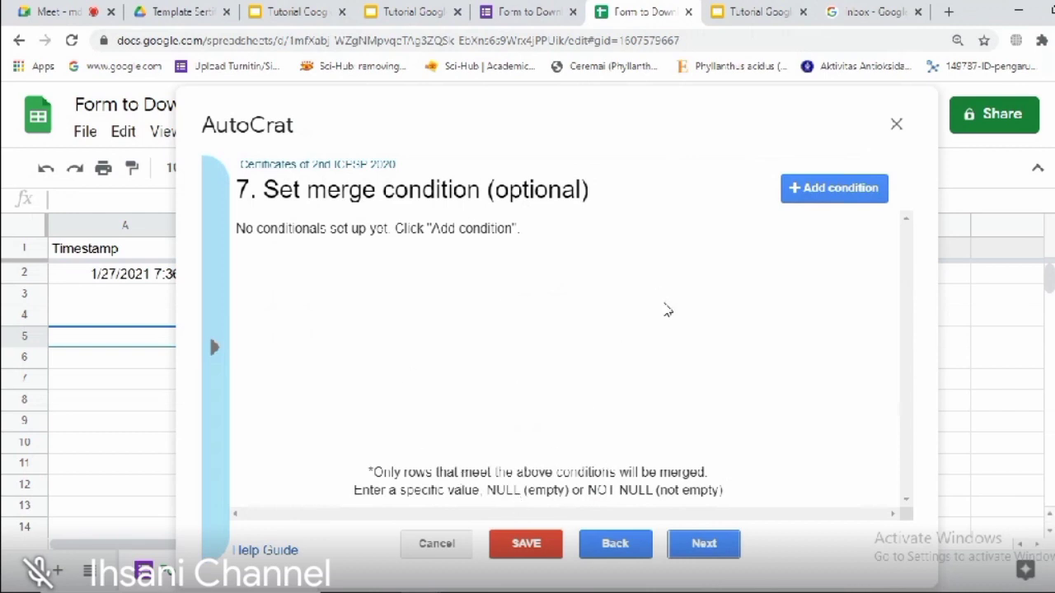
pyautogui.click(703, 553)
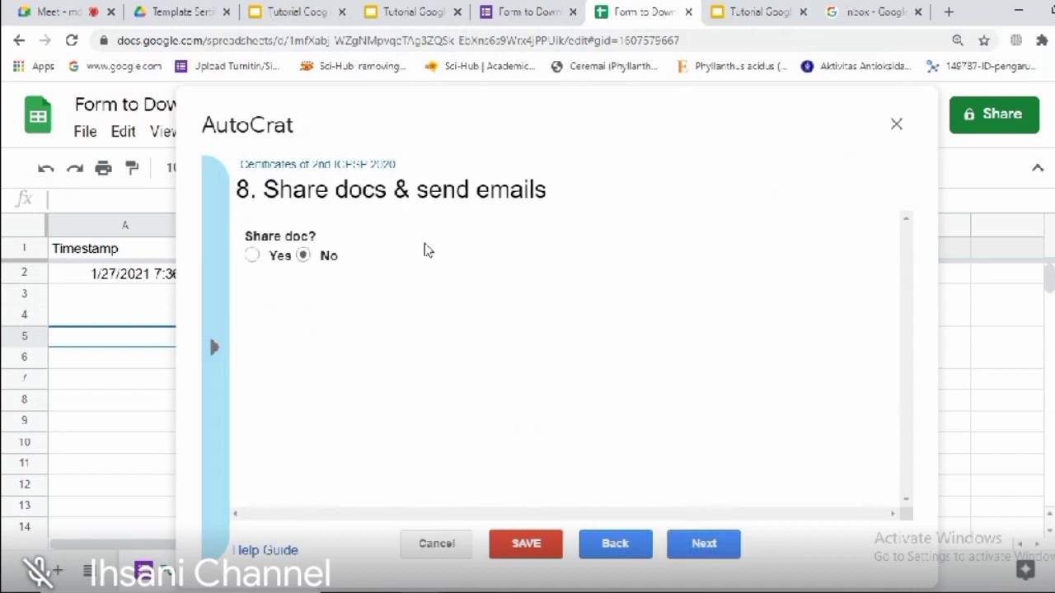
# Step: Set Share doc? to Yes and begin filling in the email To field
pyautogui.moveTo(264, 192); pyautogui.dragTo(387, 195)
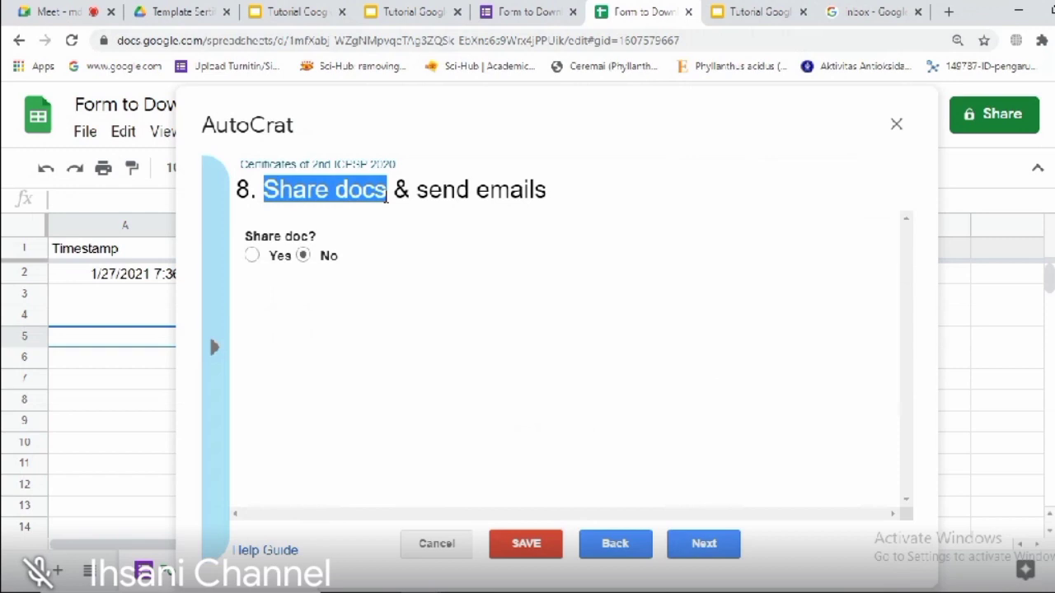
pyautogui.moveTo(412, 189); pyautogui.dragTo(549, 189)
pyautogui.click(485, 254)
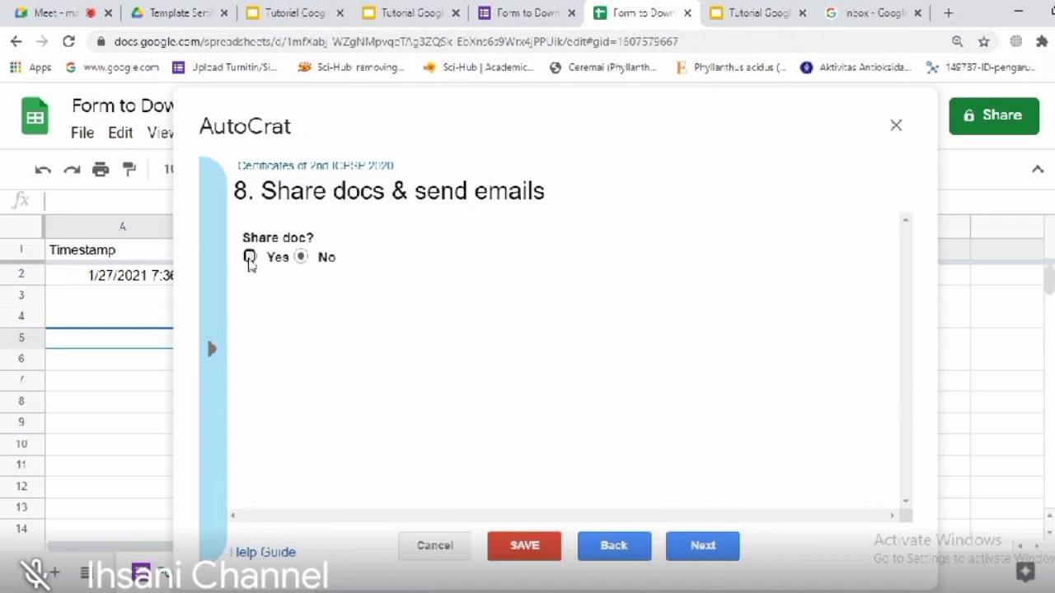
pyautogui.click(249, 256)
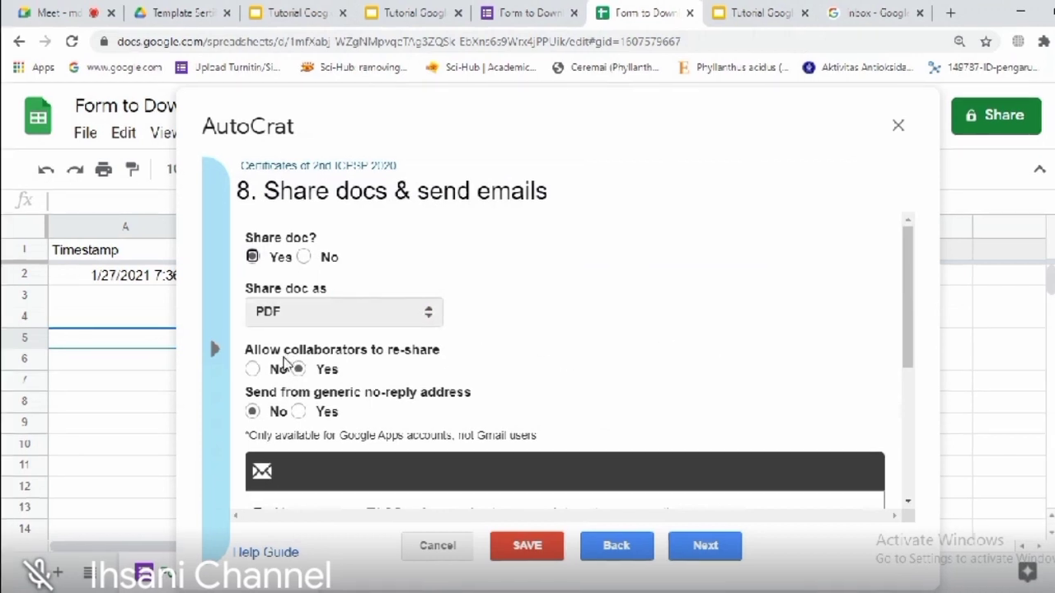
pyautogui.moveTo(906, 283); pyautogui.dragTo(895, 375)
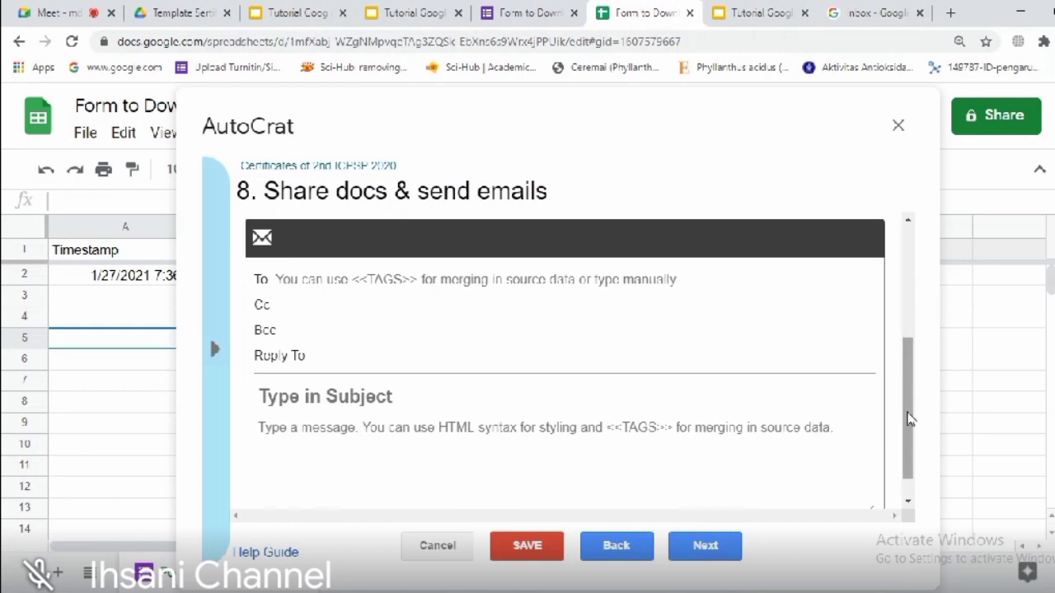
pyautogui.click(511, 281)
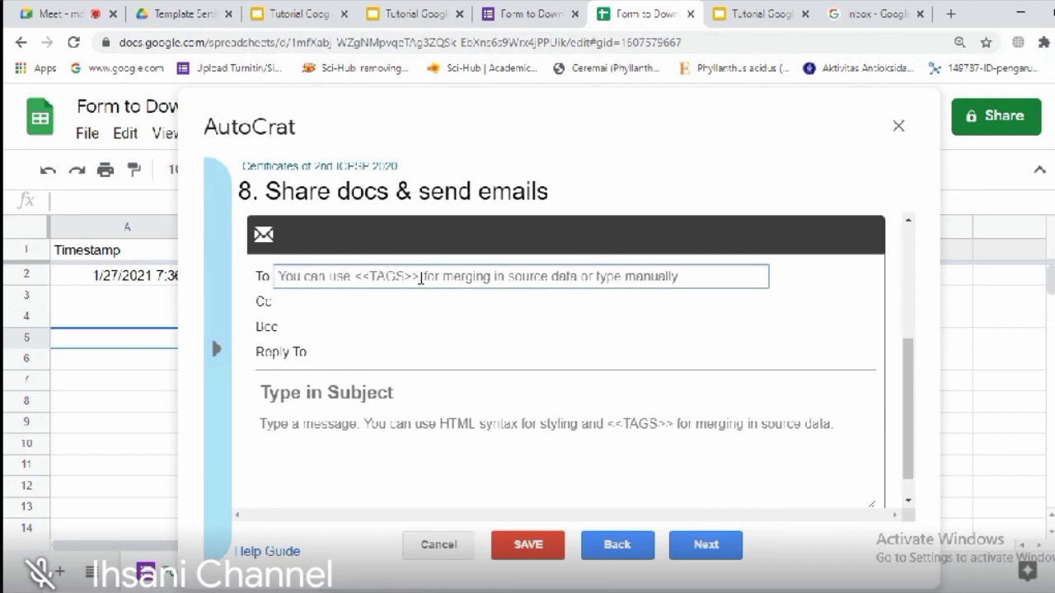
# Step: Set the AutoCrat email To field to the <<Email Address>> tag, matching the sheet's column header
pyautogui.write('<<')
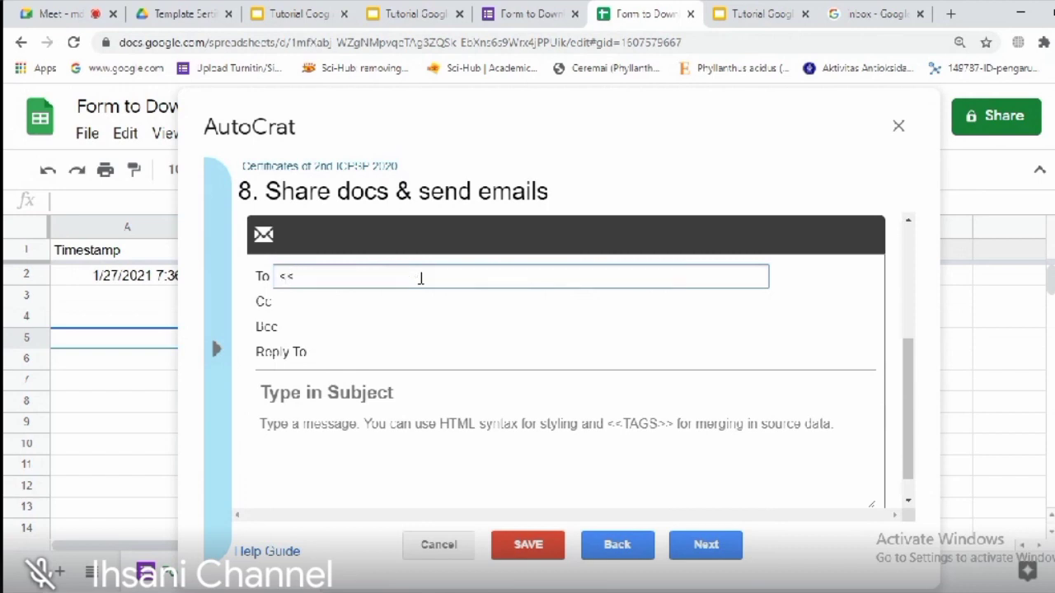
pyautogui.write('e')
pyautogui.press('BackSpace')
pyautogui.write('Email>>')
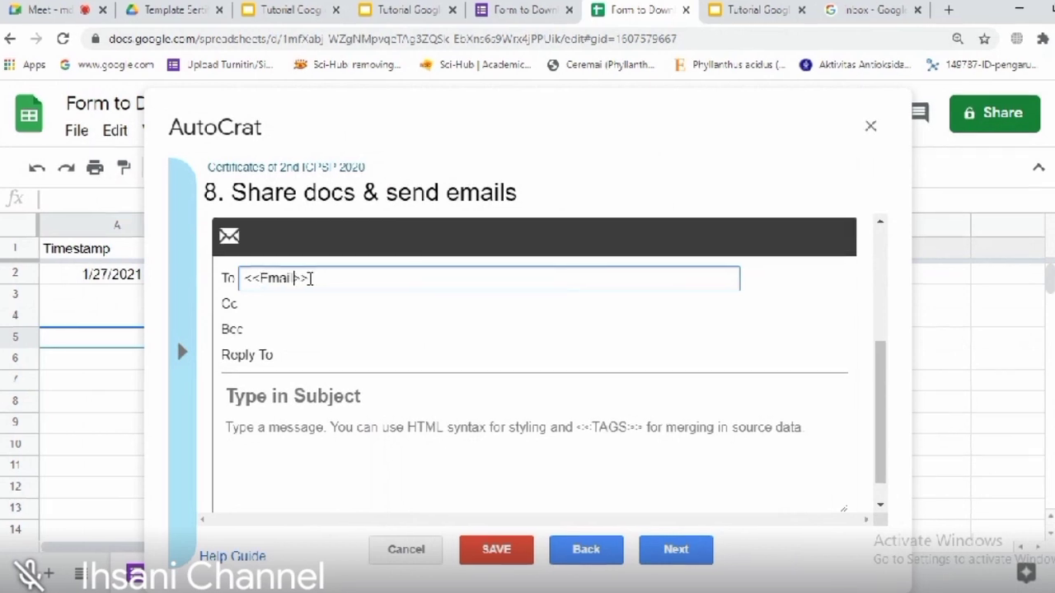
pyautogui.moveTo(493, 132); pyautogui.dragTo(747, 160)
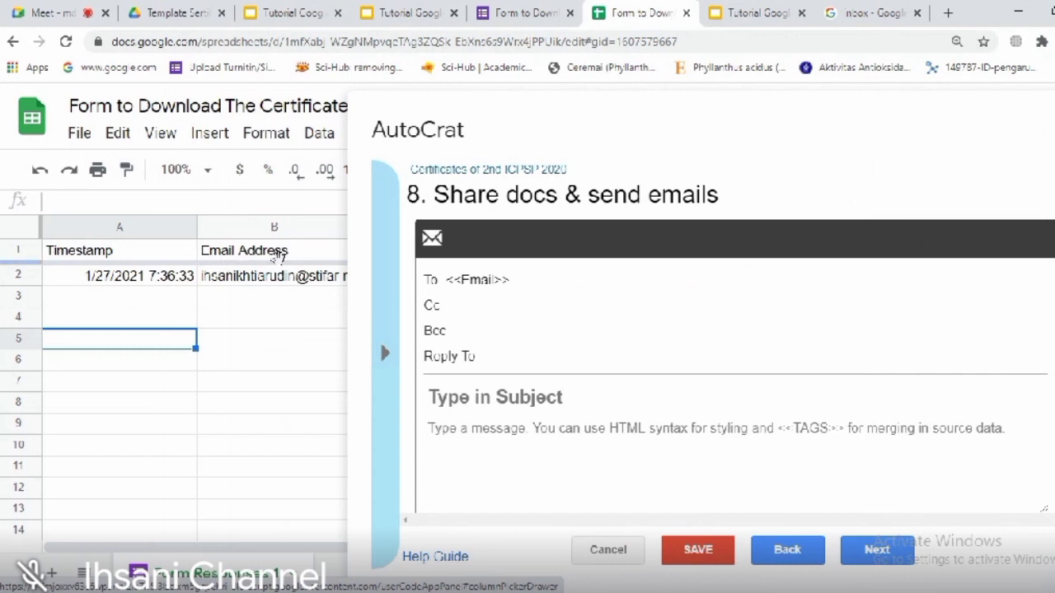
pyautogui.click(524, 283)
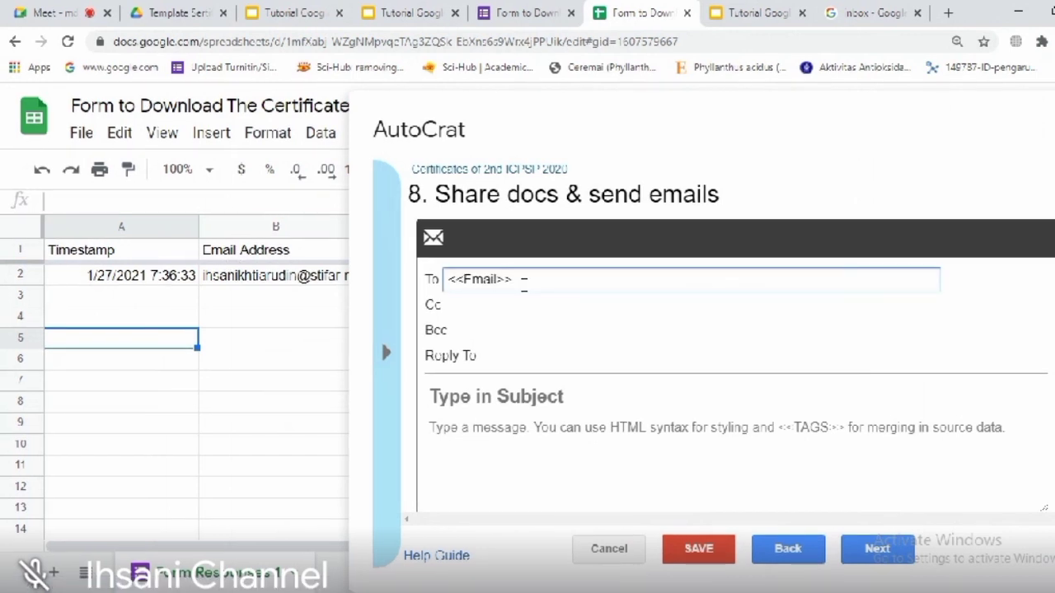
pyautogui.write('Address')
pyautogui.click(594, 282)
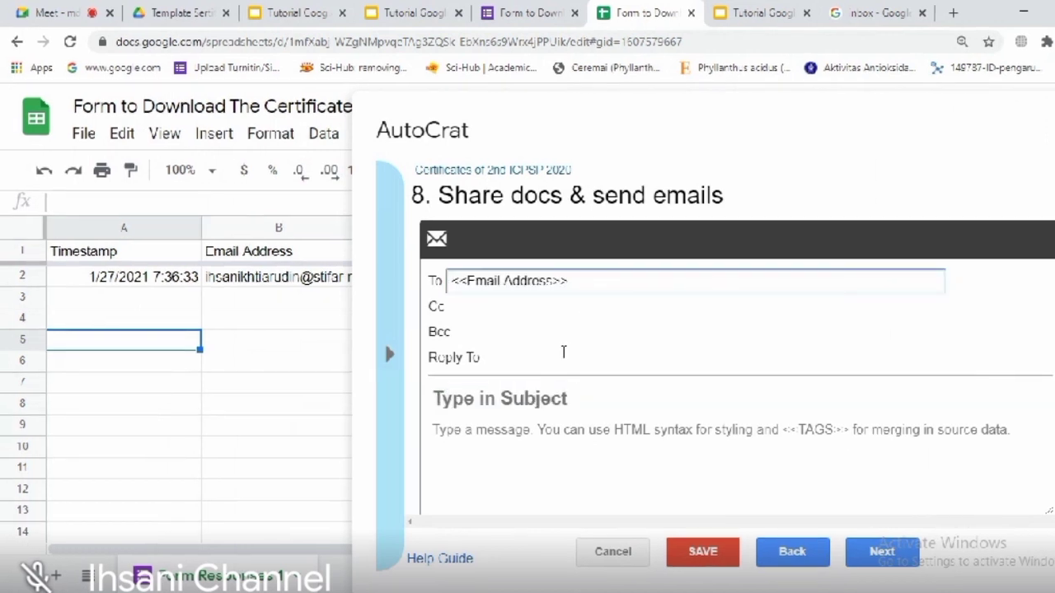
pyautogui.click(542, 398)
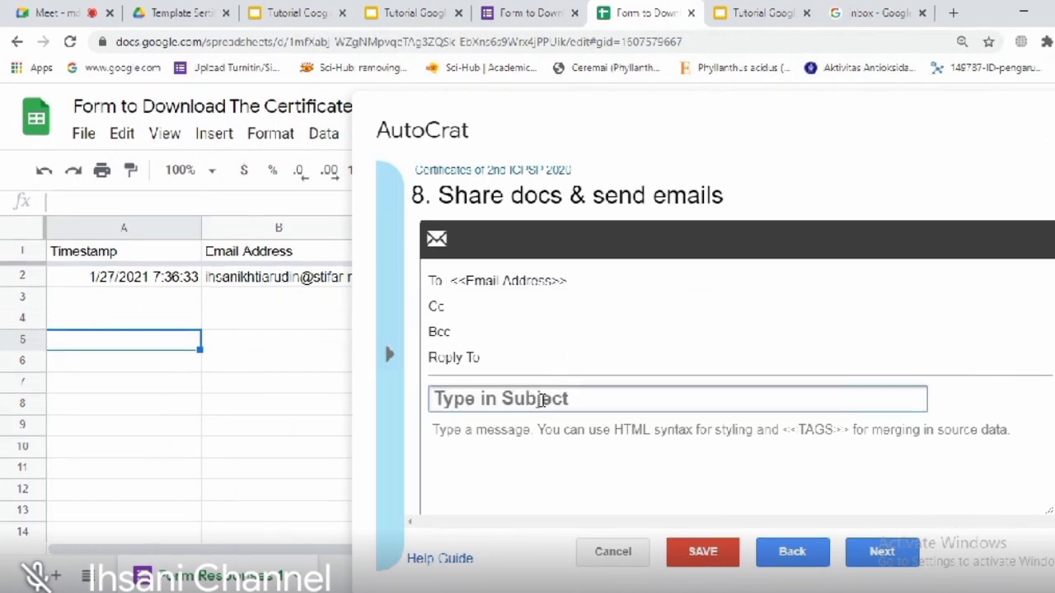
# Step: Enter the subject 'Certificate of 2nd ICPSP 2020' and begin the body with 'Dear Mr. / Mrs. <<Name>>'
pyautogui.write('C')
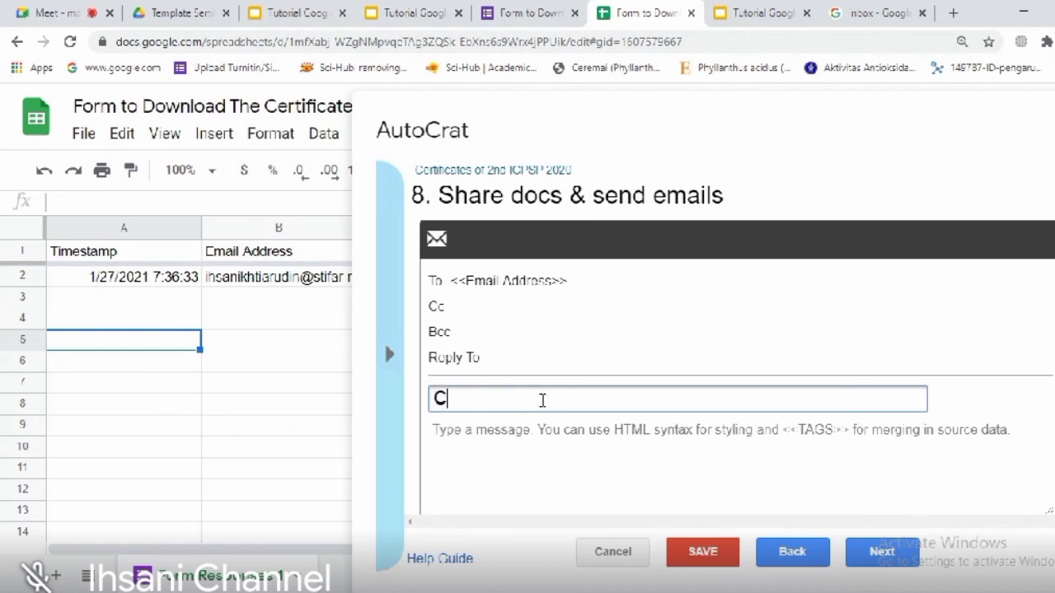
pyautogui.write('ertificates')
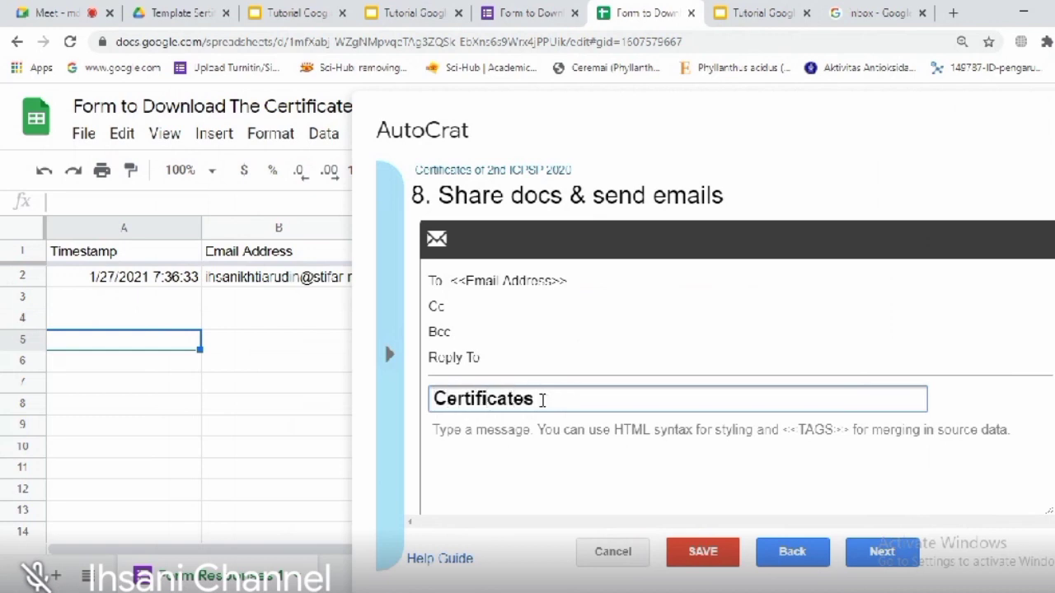
pyautogui.press('BackSpace')
pyautogui.write('of 2nd ICPSP 2020')
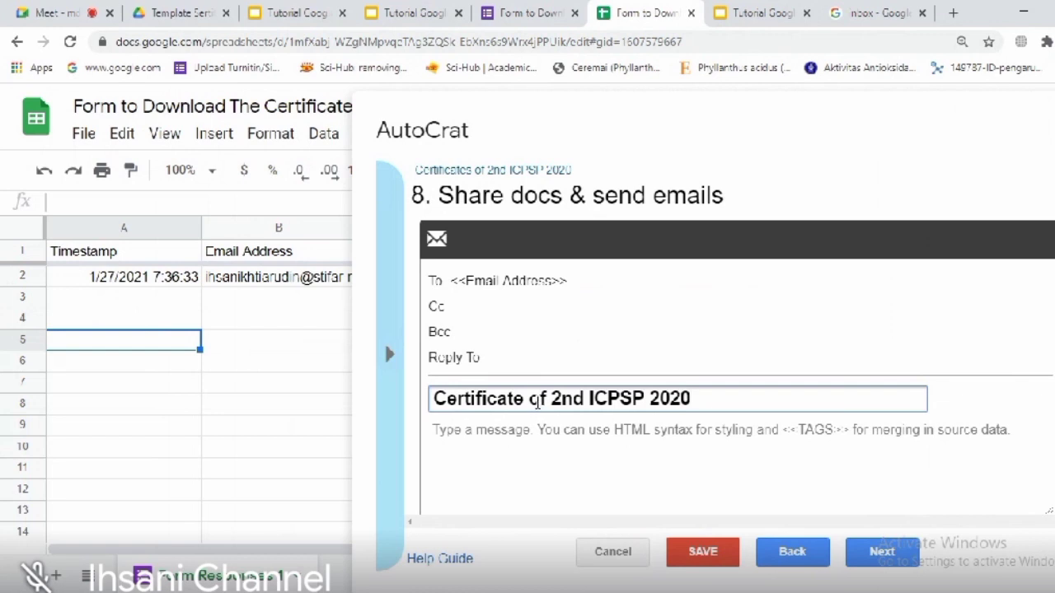
pyautogui.click(469, 430)
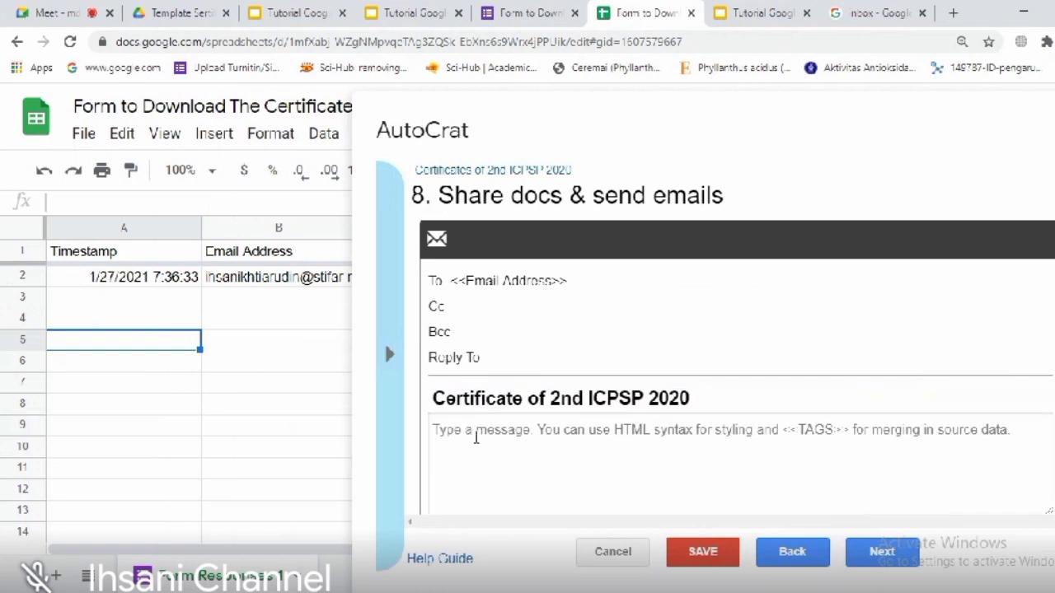
pyautogui.write('Dear')
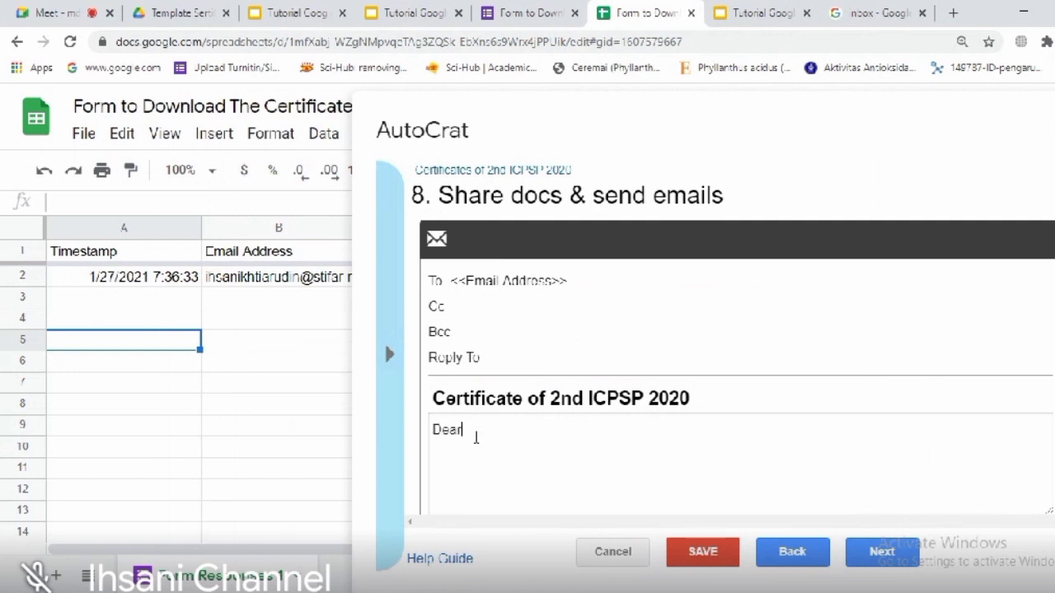
pyautogui.write(' Mr. / Mrs. ')
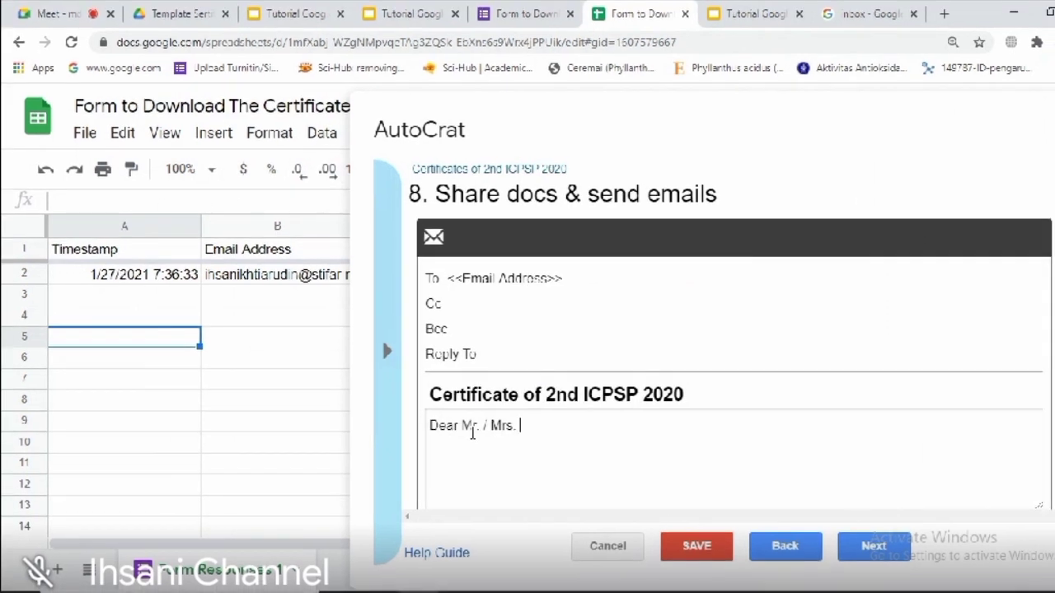
pyautogui.write('<<')
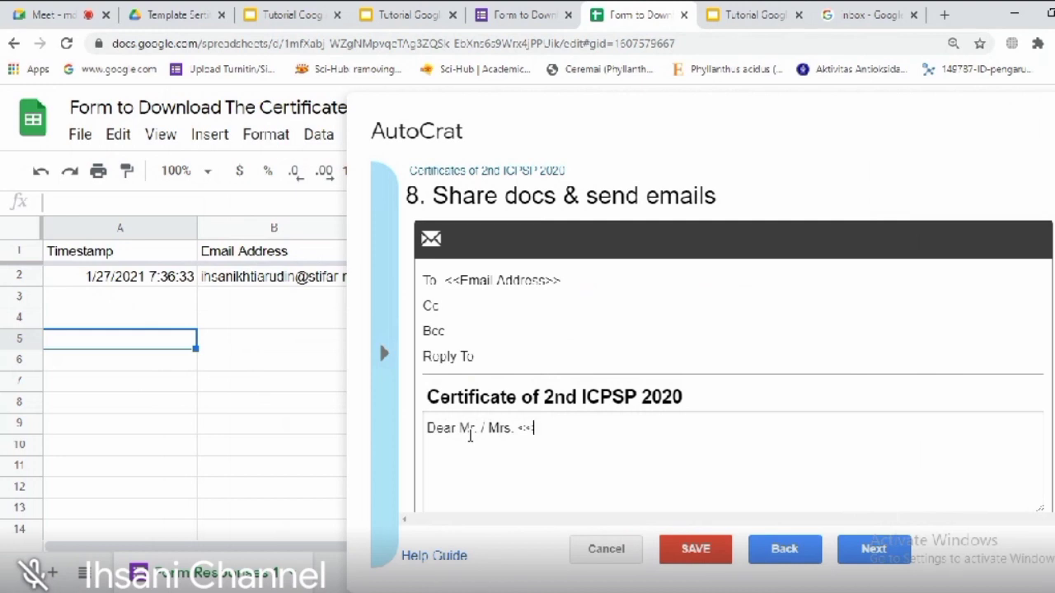
pyautogui.write('Name')
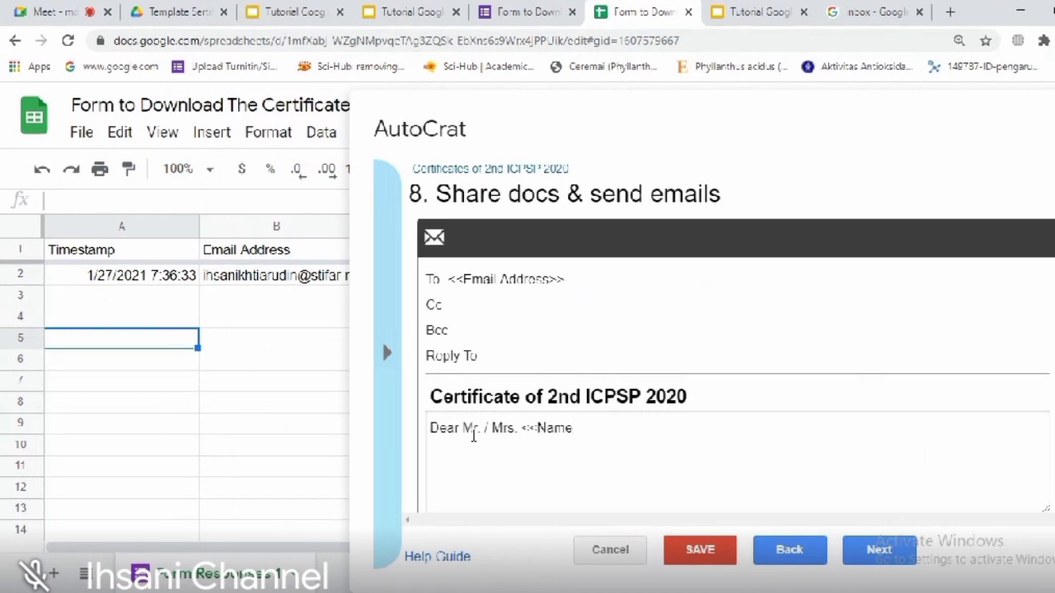
pyautogui.write('>>')
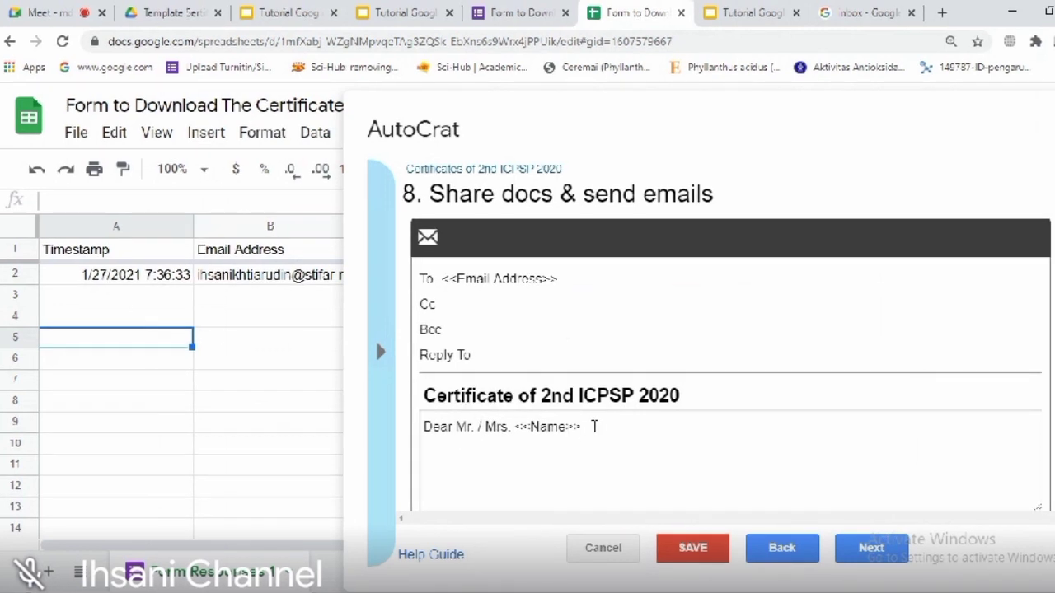
# Step: Write the thank-you, attached-certificate and 'See you in our next conference.' lines, signed 'Best regard, Committee of 2nd ICPSP 2020'
pyautogui.press('Return')
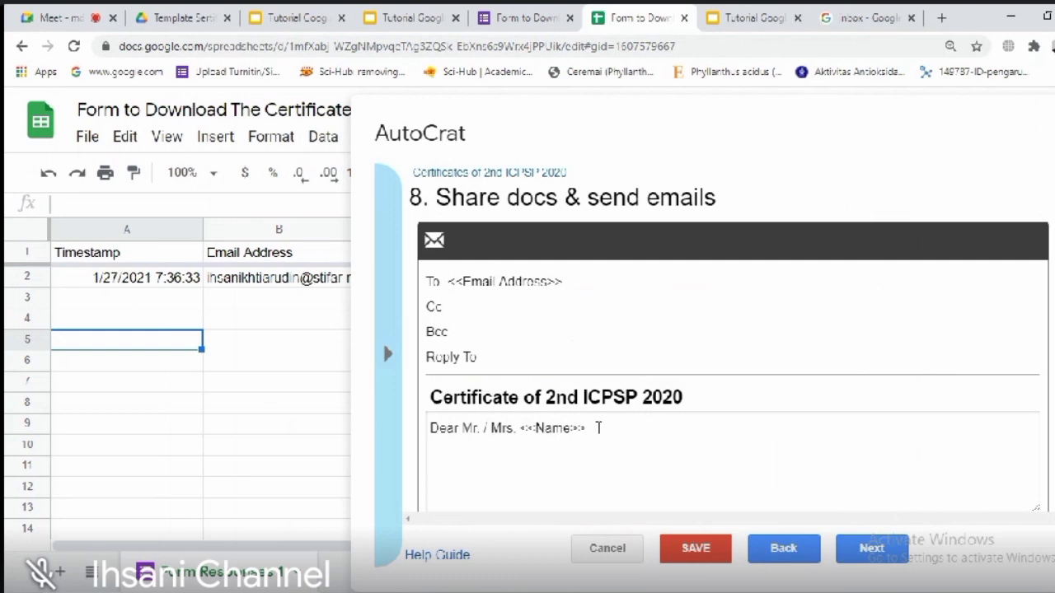
pyautogui.write('Thank You very much')
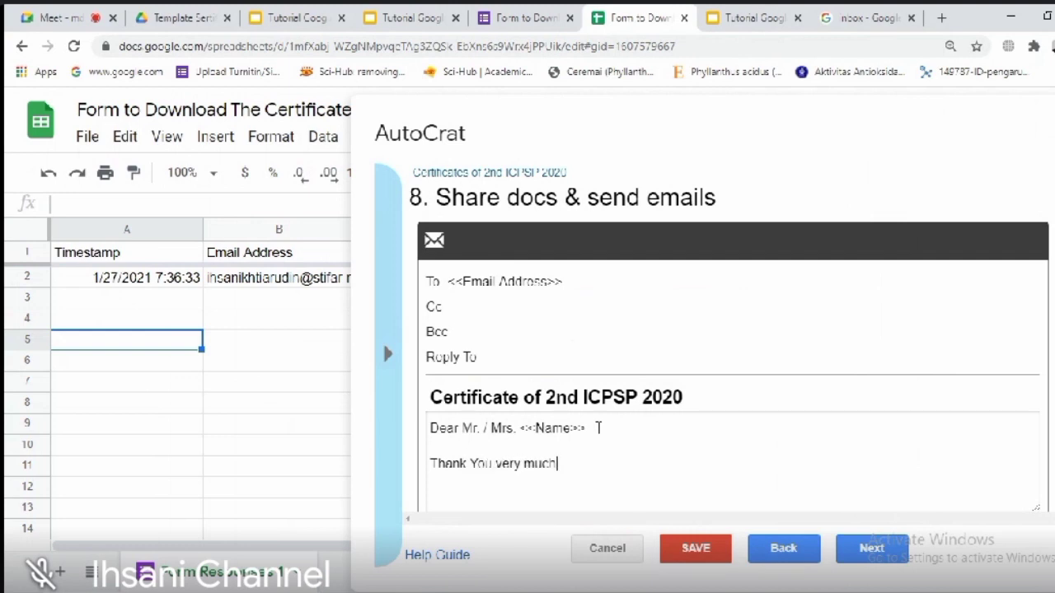
pyautogui.write(' for')
pyautogui.write(' you')
pyautogui.write('u')
pyautogui.write('r')
pyautogui.write(' participati')
pyautogui.write('on in')
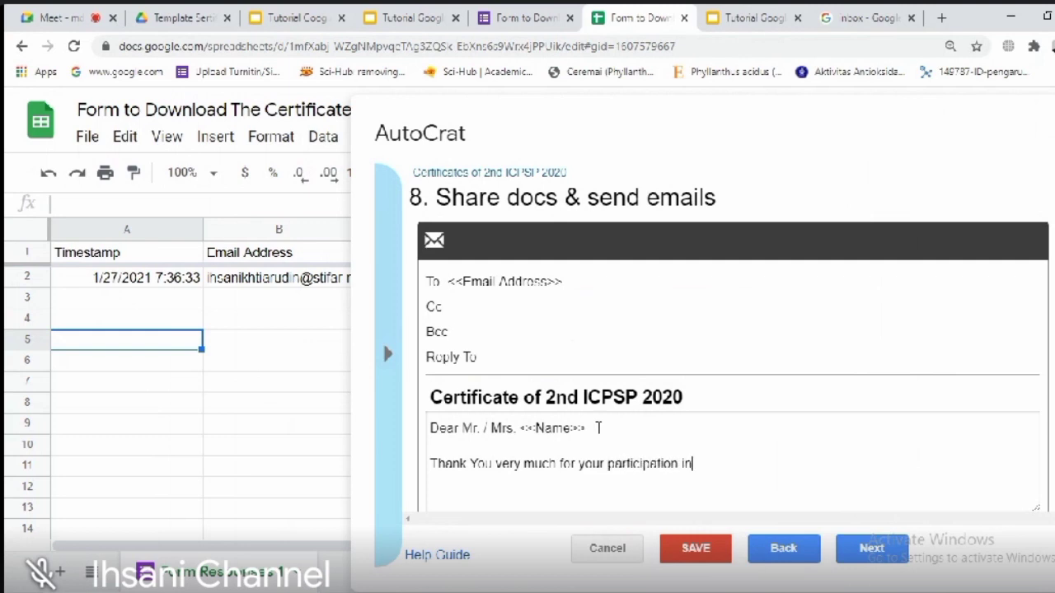
pyautogui.write(' our conference')
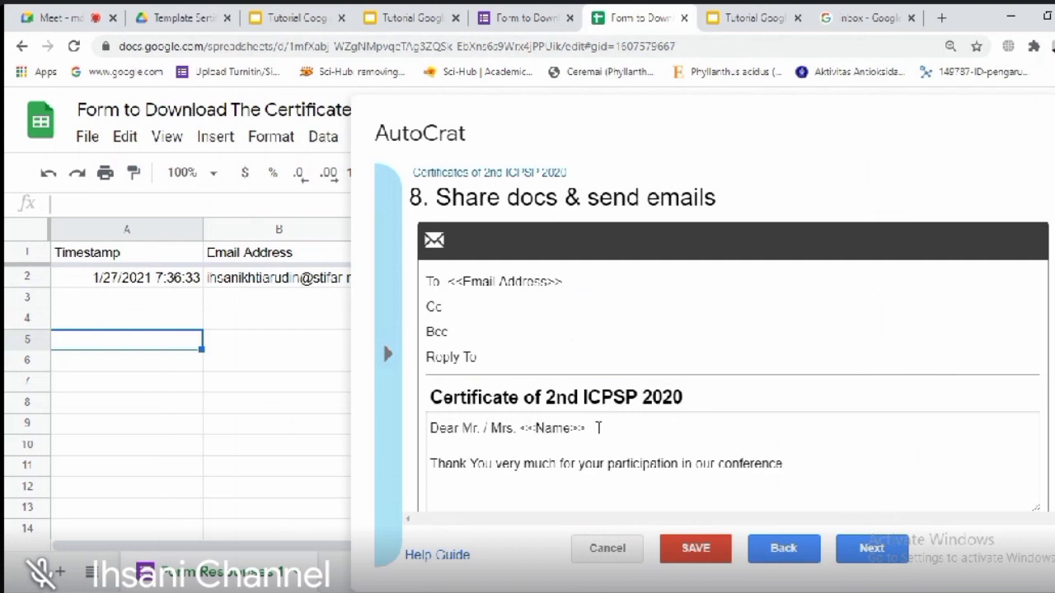
pyautogui.press('Return')
pyautogui.write('Please kindly find ')
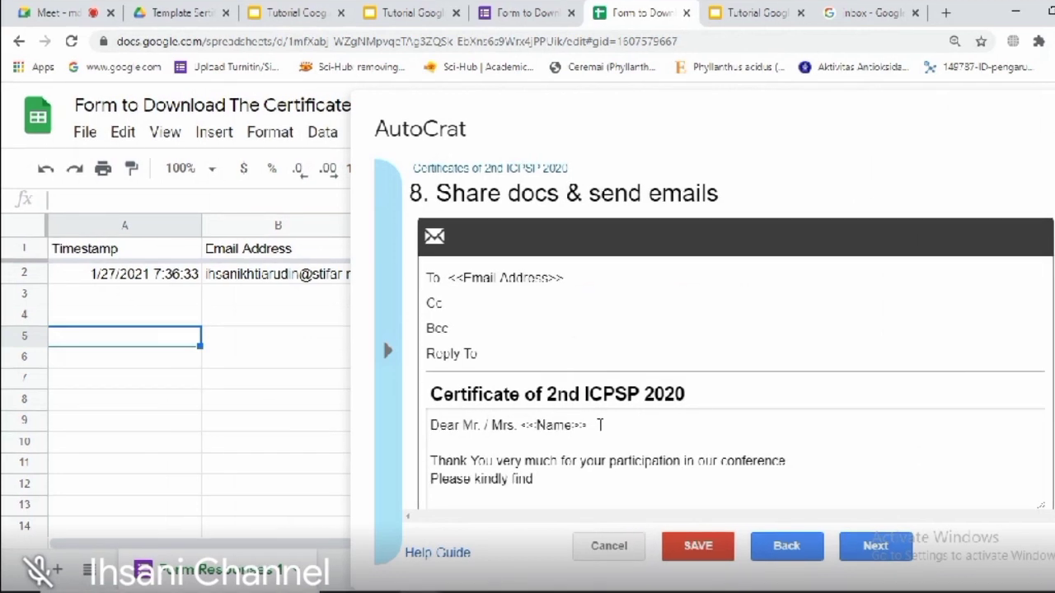
pyautogui.write('your certificate in alla')
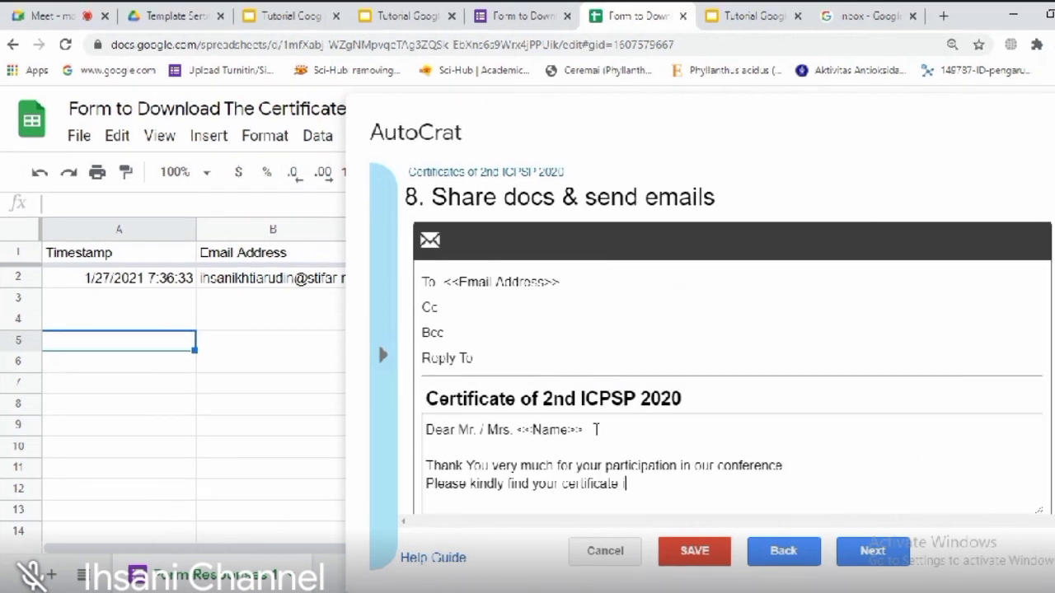
pyautogui.write('ched document.')
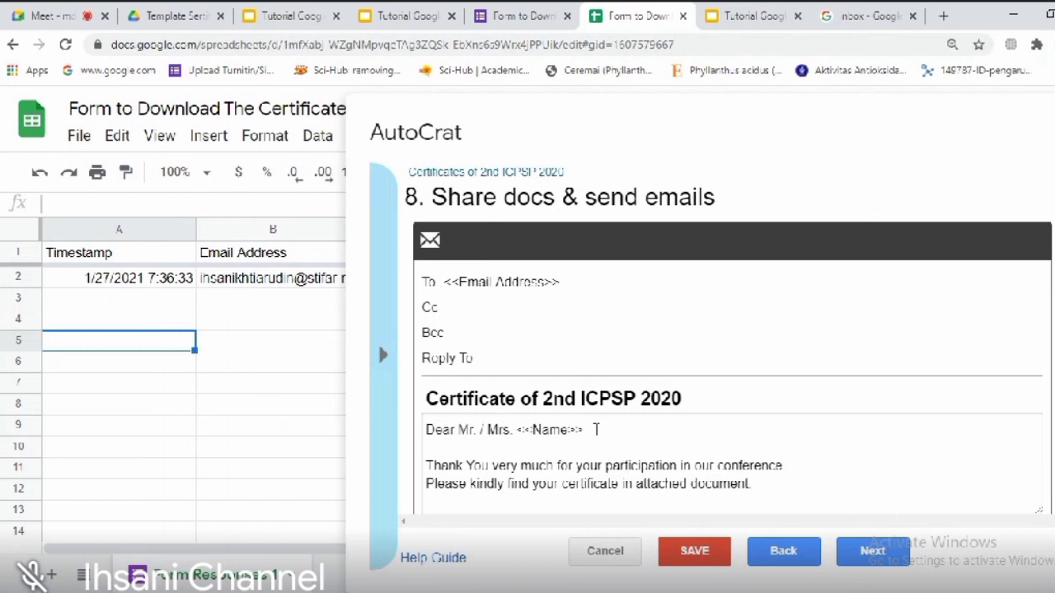
pyautogui.write('See you')
pyautogui.write(' in o')
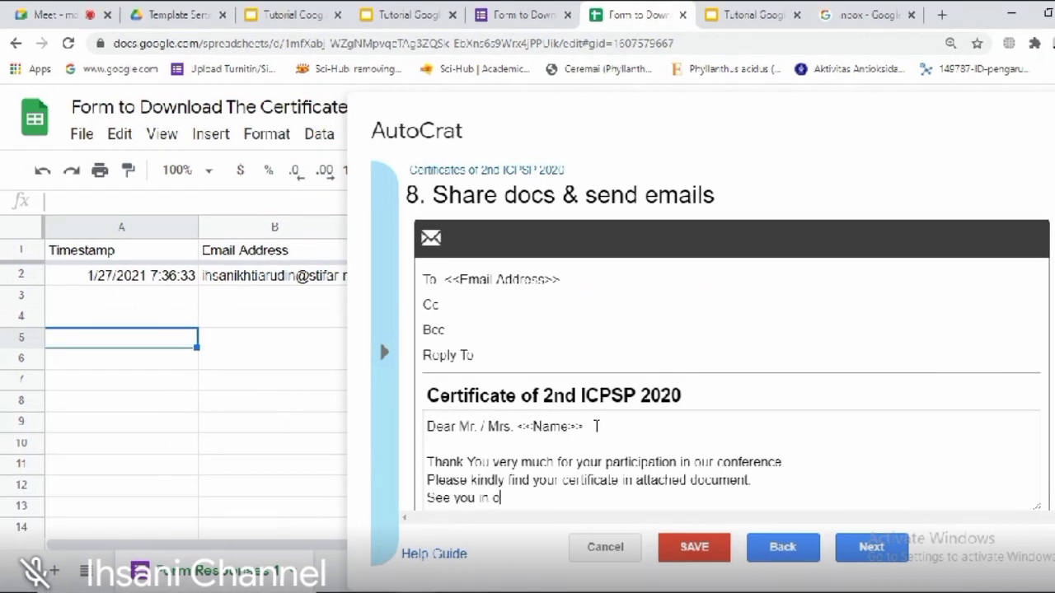
pyautogui.write('ur next conference')
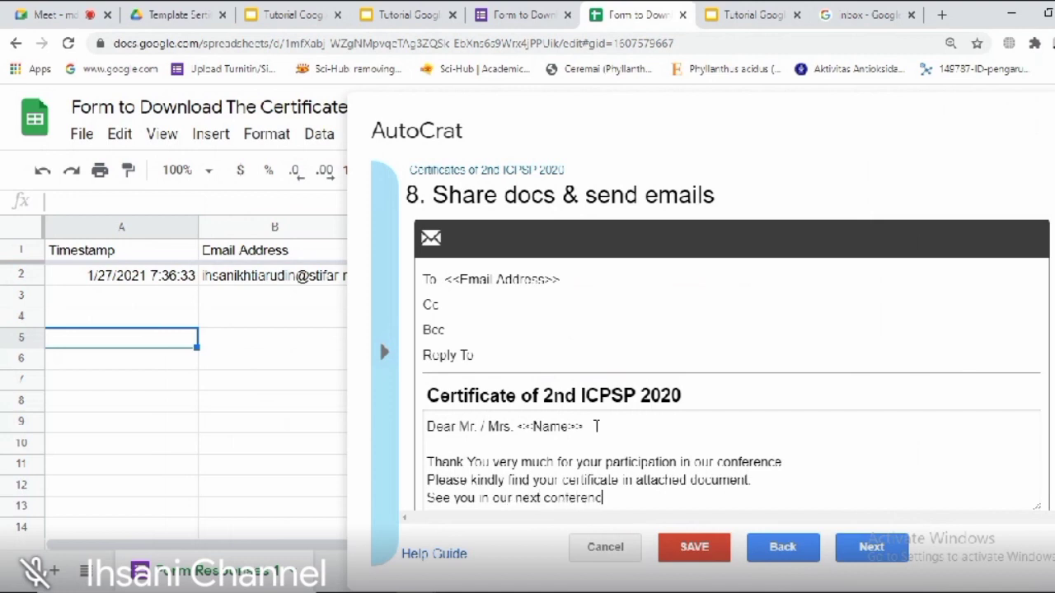
pyautogui.write('.')
pyautogui.press('Return')
pyautogui.press('Return')
pyautogui.write('Bes')
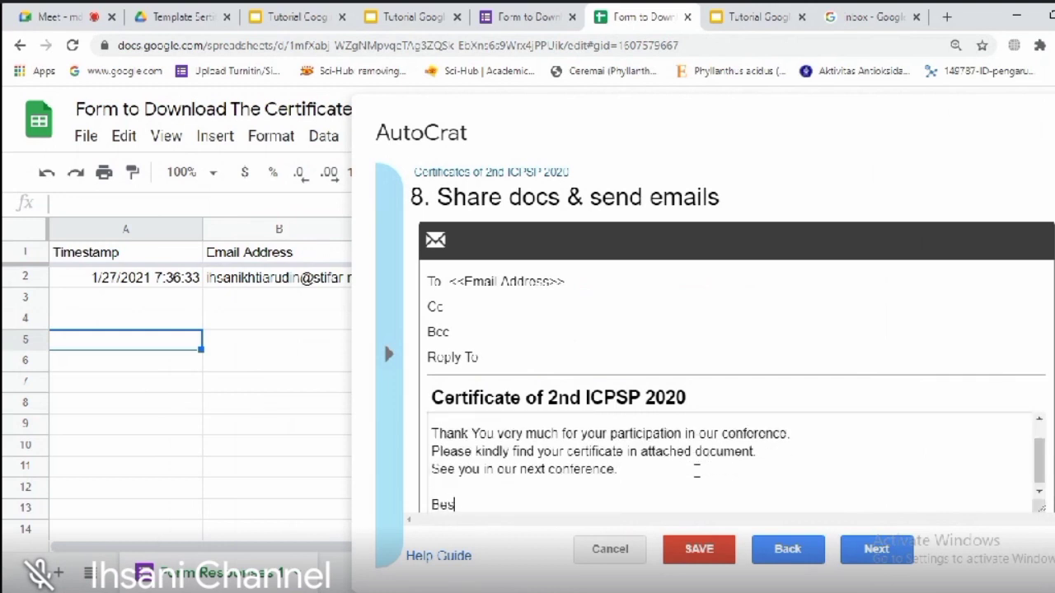
pyautogui.write('t regard,')
pyautogui.press('Return')
pyautogui.write('Committee')
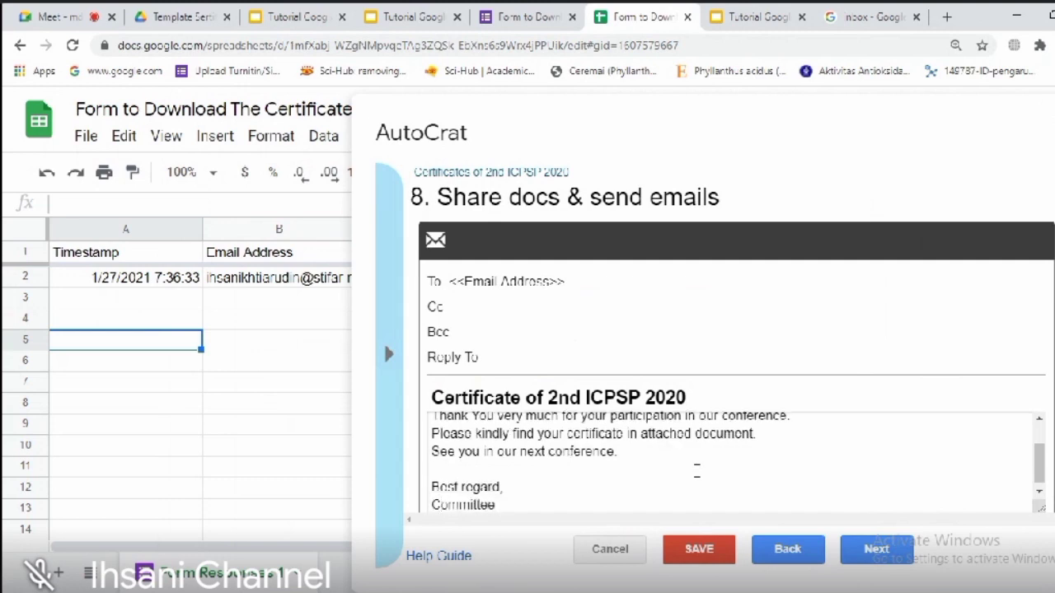
pyautogui.write(' of 2nd ICPSP 2020')
# Step: Insert the <<Register as>> tag into the thank-you sentence and continue to job triggers
pyautogui.scroll(1, 742, 478)
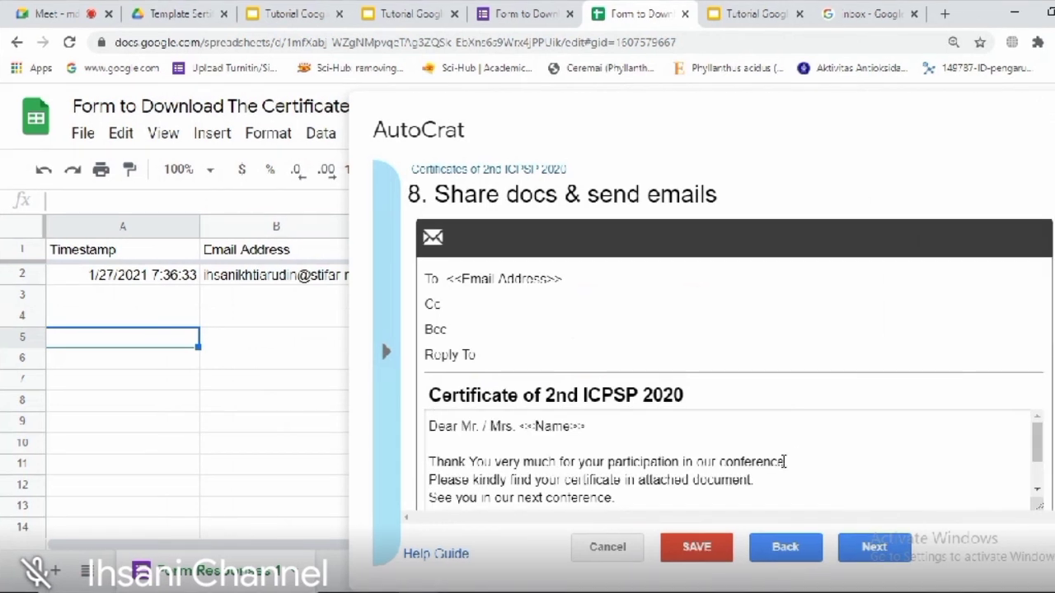
pyautogui.moveTo(1037, 452); pyautogui.dragTo(1035, 426)
pyautogui.write('AS')
pyautogui.press('BackSpace')
pyautogui.press('BackSpace')
pyautogui.write('as <<')
pyautogui.press('BackSpace')
pyautogui.press('BackSpace')
pyautogui.write('<<')
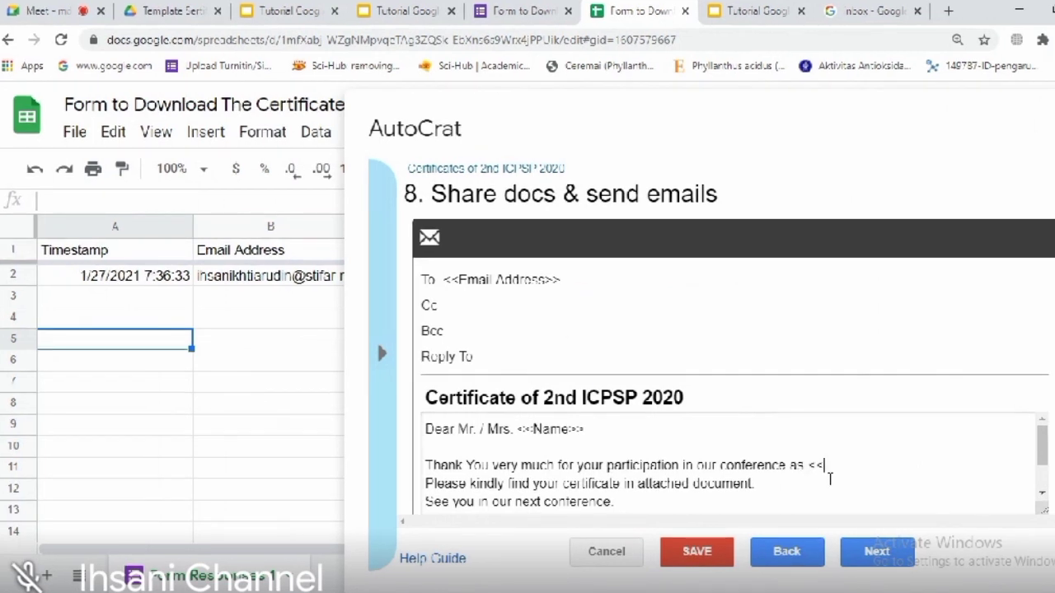
pyautogui.write('Register as>>')
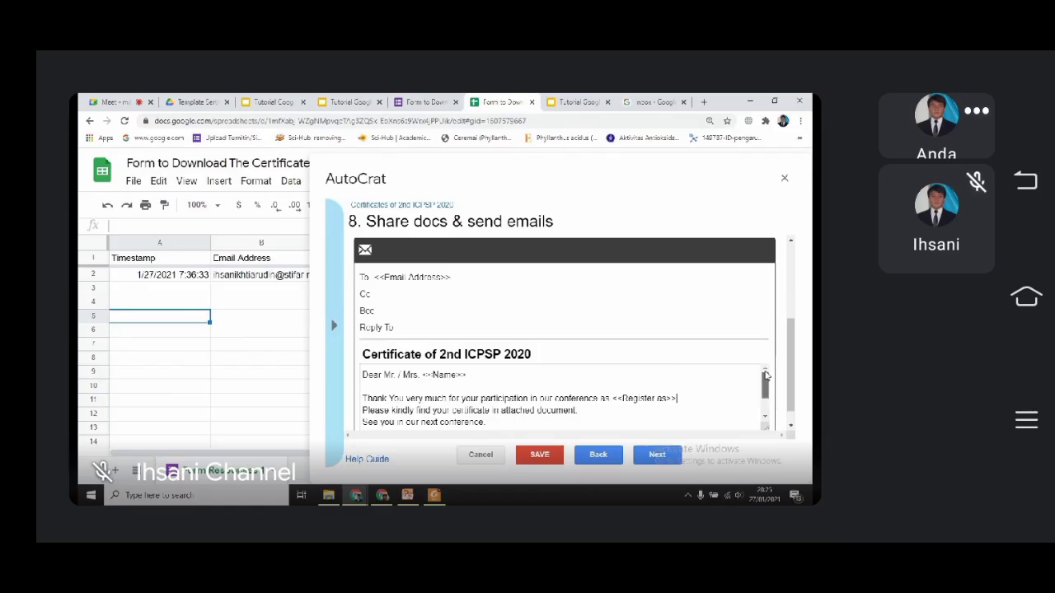
pyautogui.scroll(-2, 1035, 492)
pyautogui.scroll(2, 759, 416)
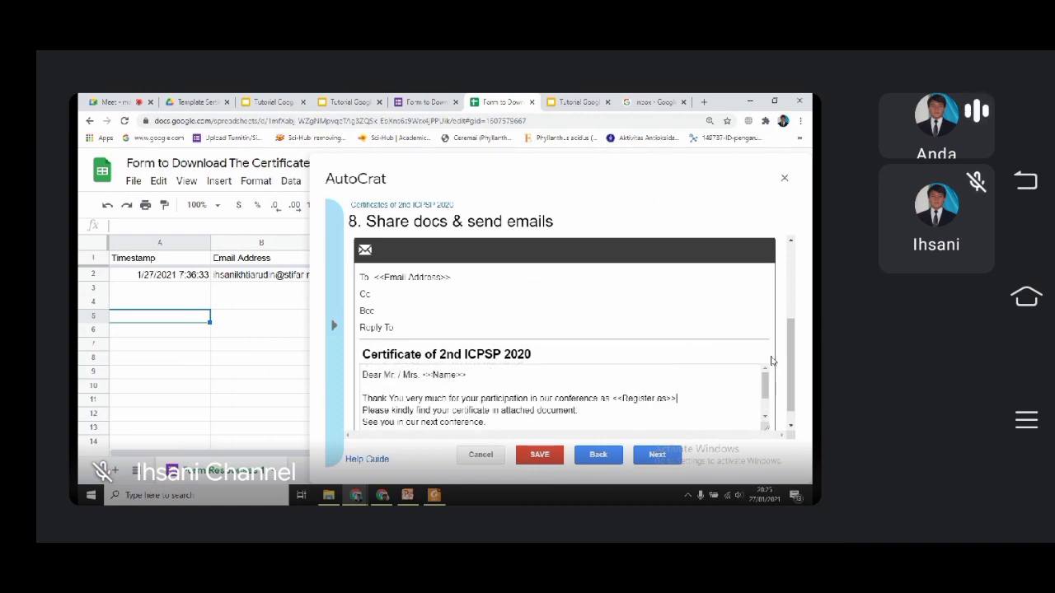
pyautogui.click(469, 275)
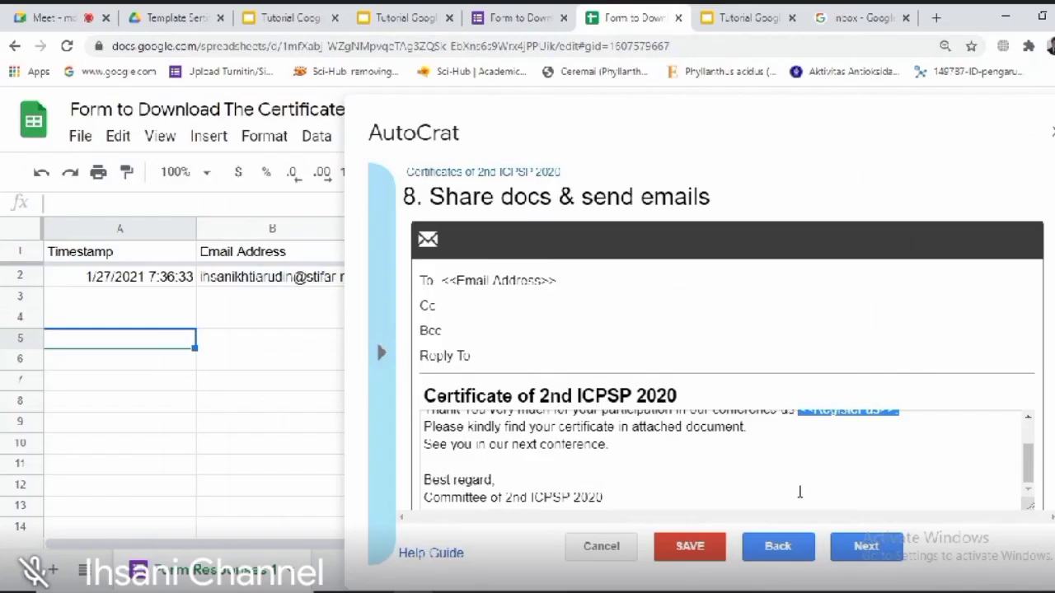
pyautogui.click(638, 464)
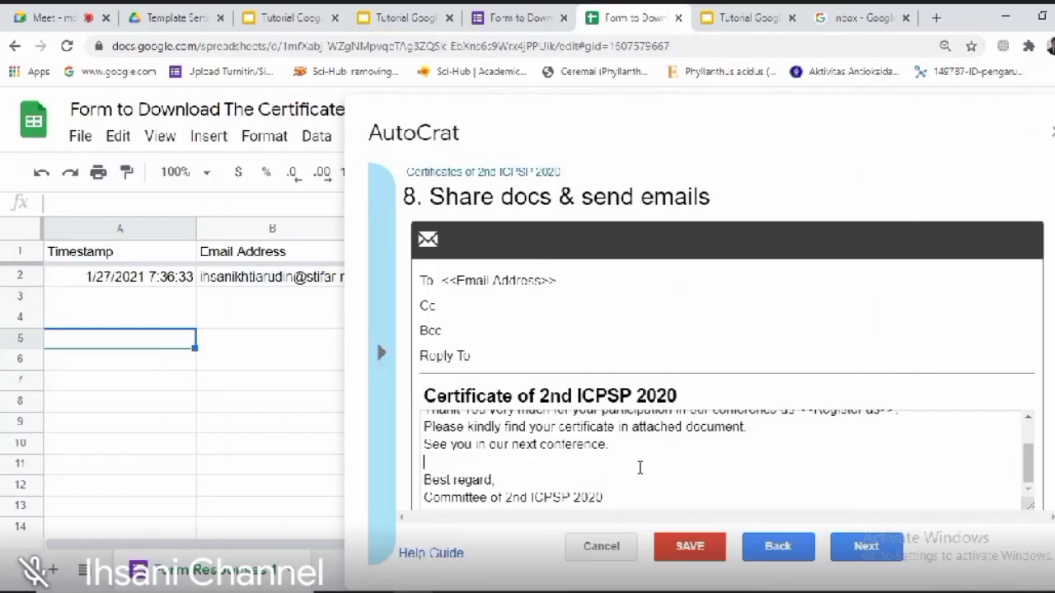
pyautogui.click(867, 548)
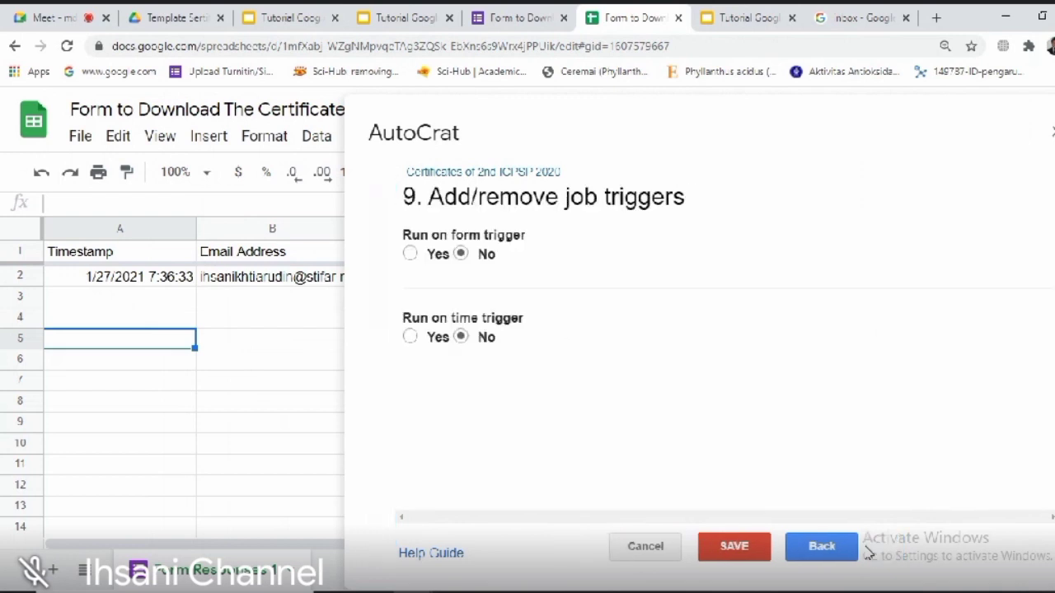
# Step: Set Run on form trigger to Yes and save the certificate job
pyautogui.click(411, 254)
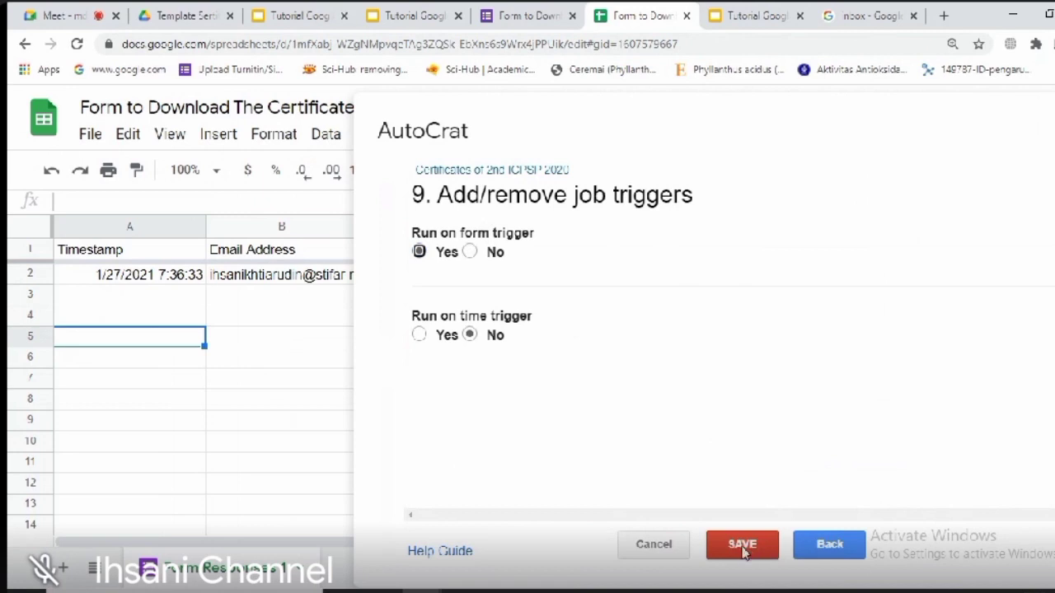
pyautogui.click(742, 545)
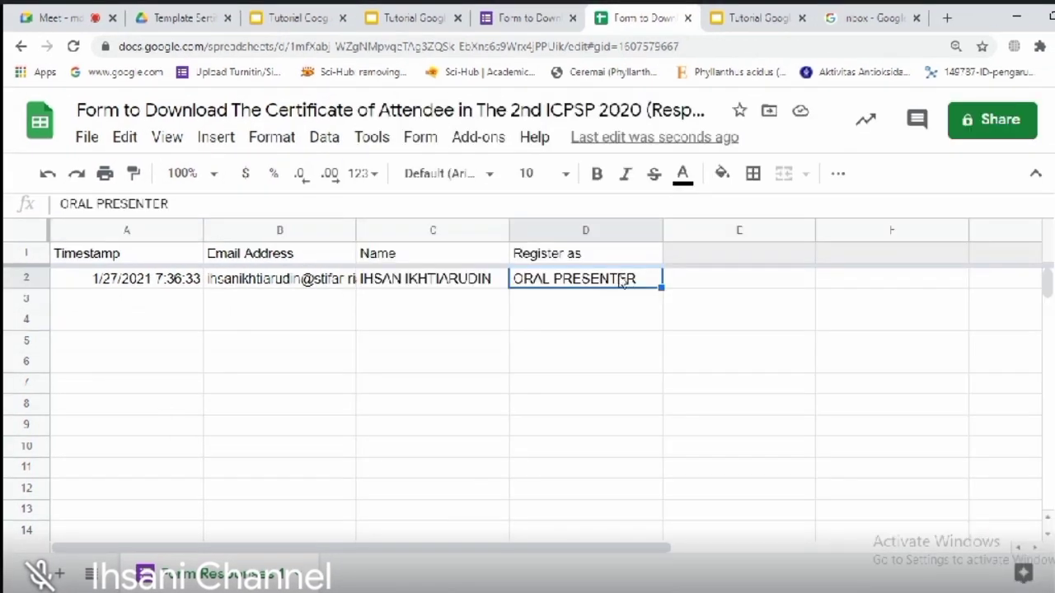
# Step: Run the 'Certificates of 2nd ICPSP 2020' job from Add-ons > Autocrat on the response row A2:D2
pyautogui.moveTo(178, 285); pyautogui.dragTo(603, 278)
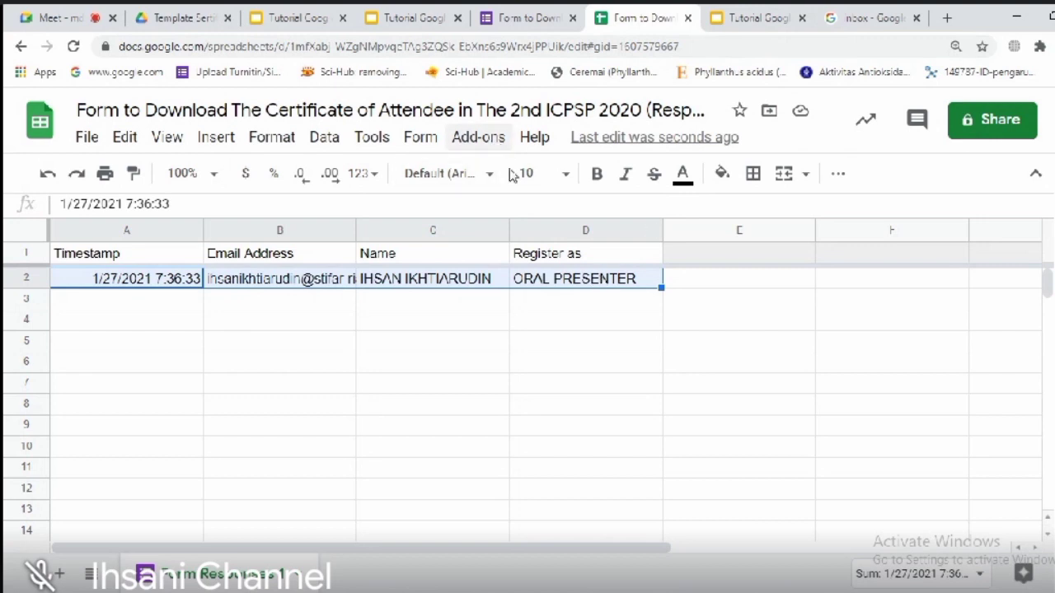
pyautogui.click(578, 282)
pyautogui.moveTo(451, 300); pyautogui.dragTo(157, 285)
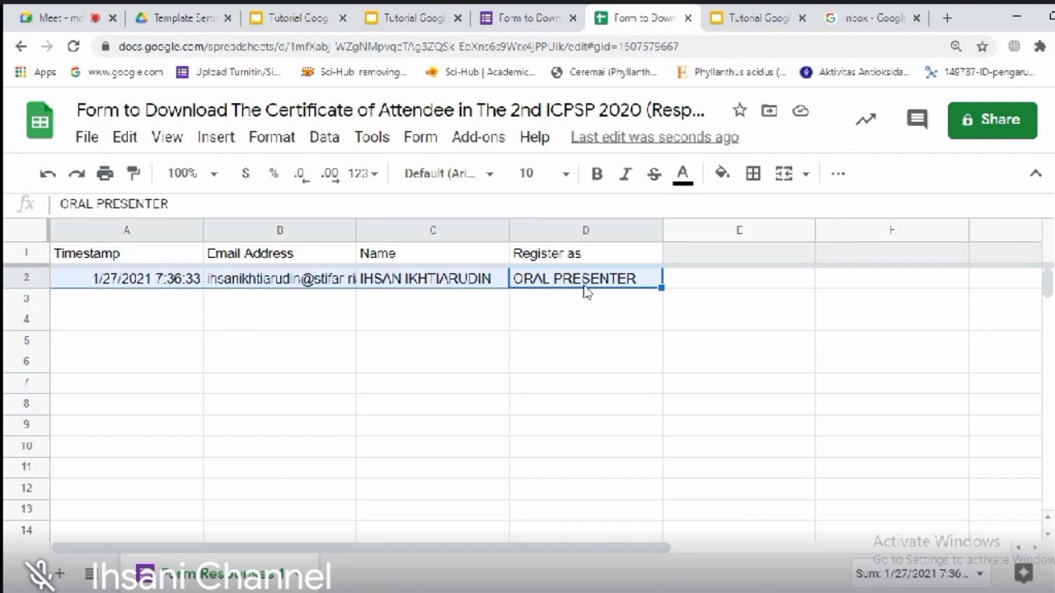
pyautogui.click(478, 137)
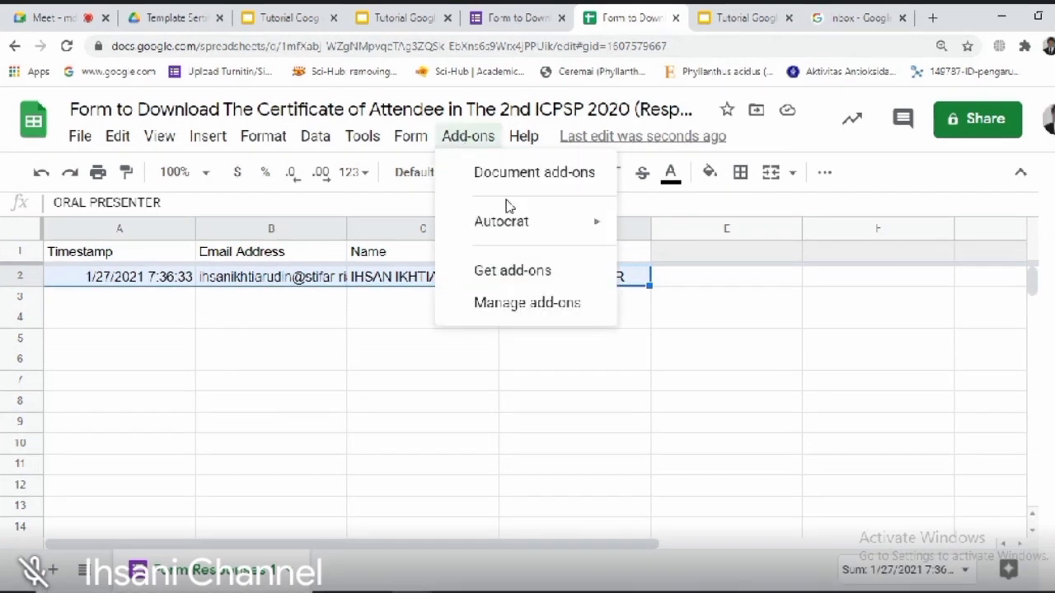
pyautogui.moveTo(509, 228)
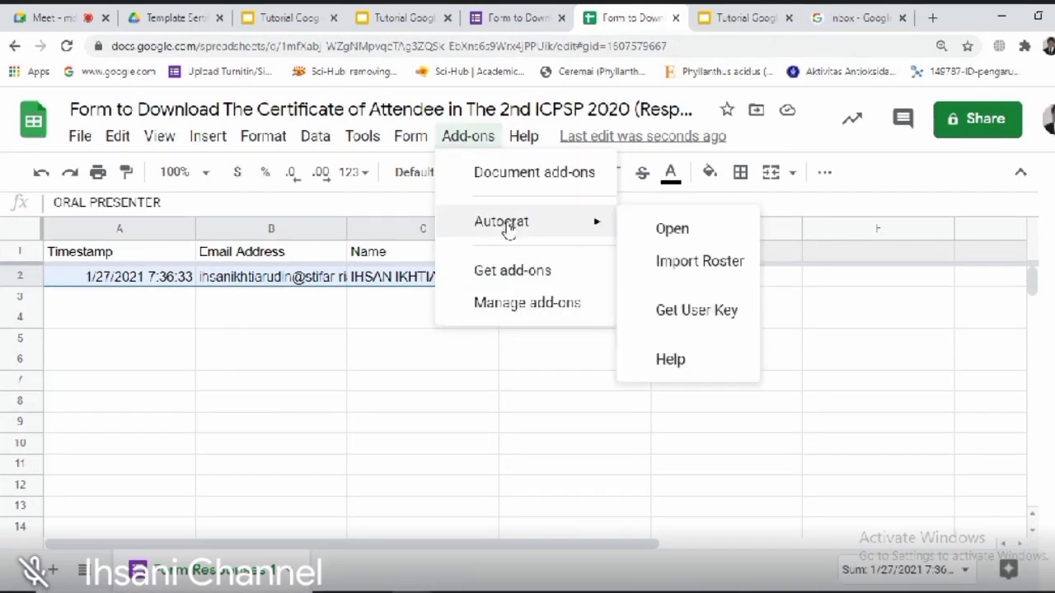
pyautogui.click(672, 231)
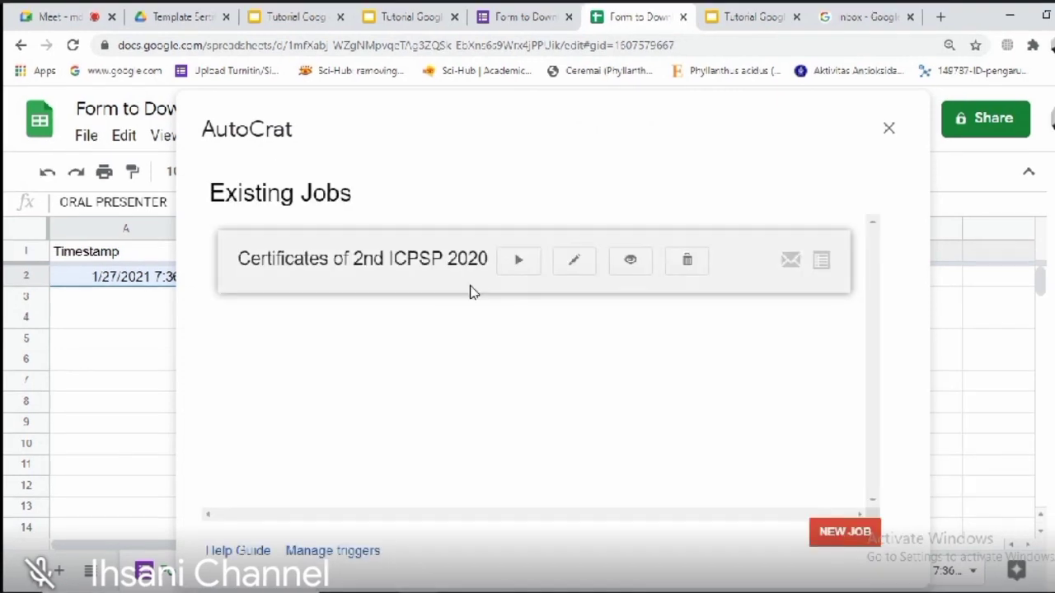
pyautogui.click(522, 269)
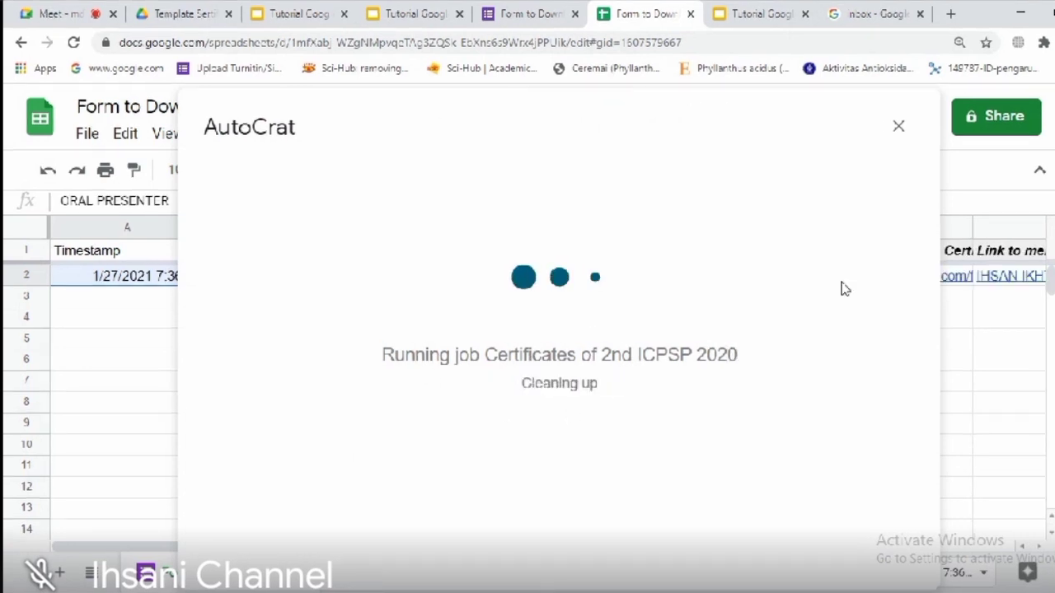
pyautogui.click(897, 128)
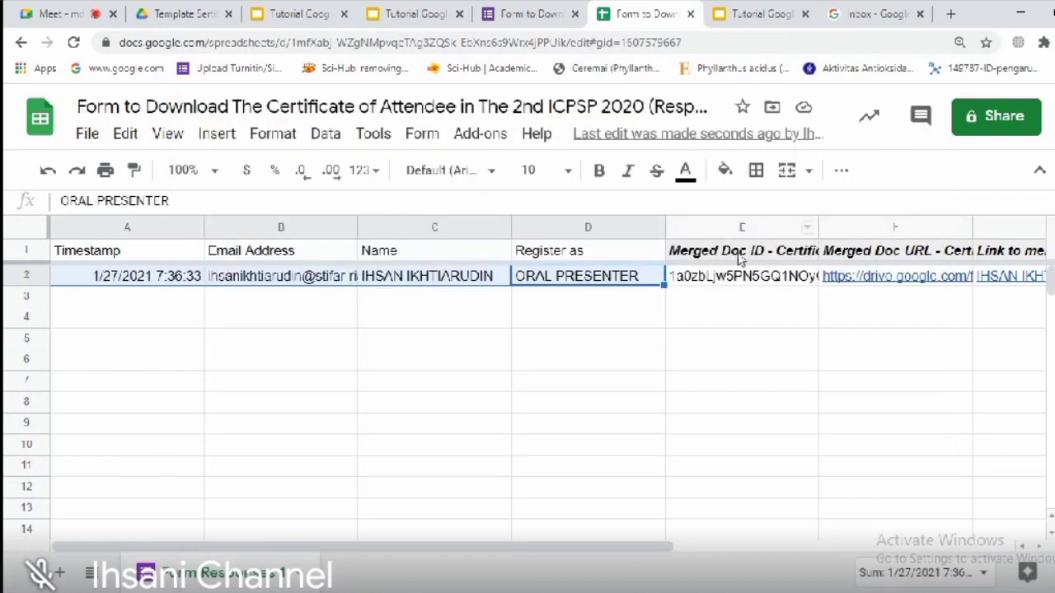
# Step: Check row 2's email, name, Register as, merged doc ID and URL, then open the certificate PDF link
pyautogui.click(699, 281)
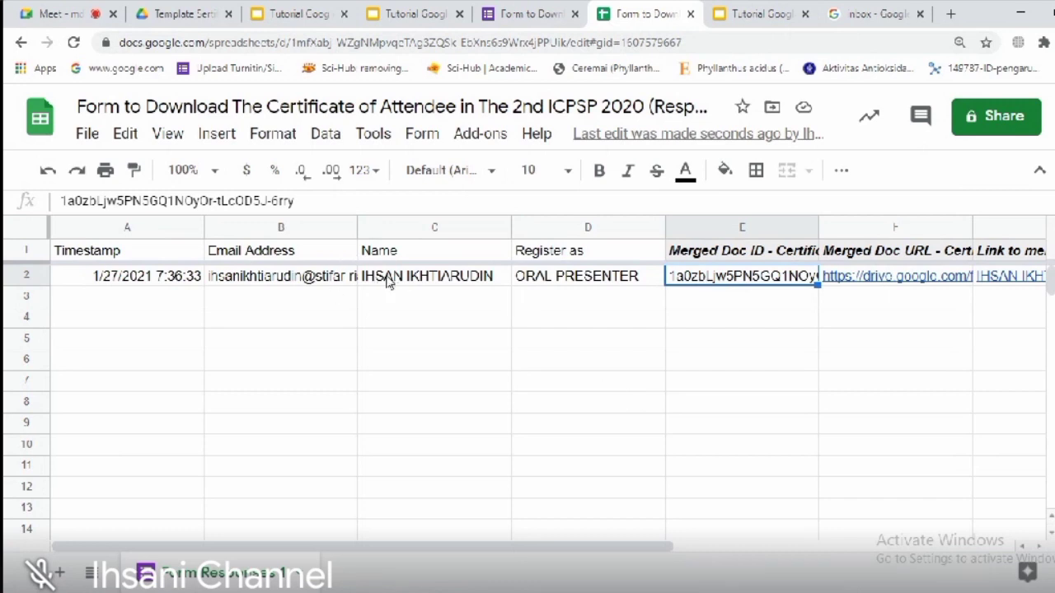
pyautogui.click(452, 278)
pyautogui.click(563, 287)
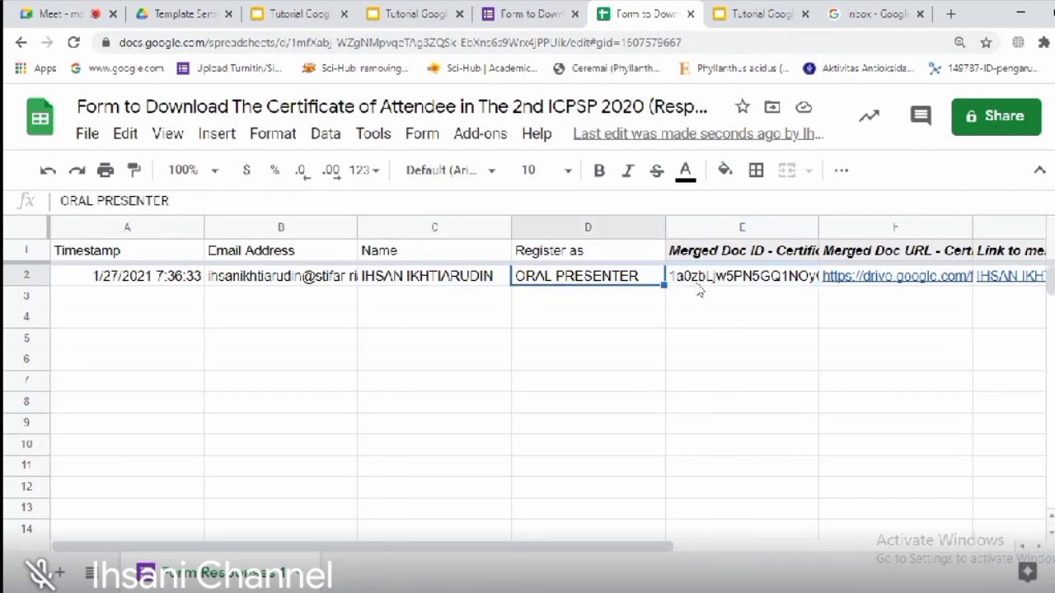
pyautogui.click(284, 283)
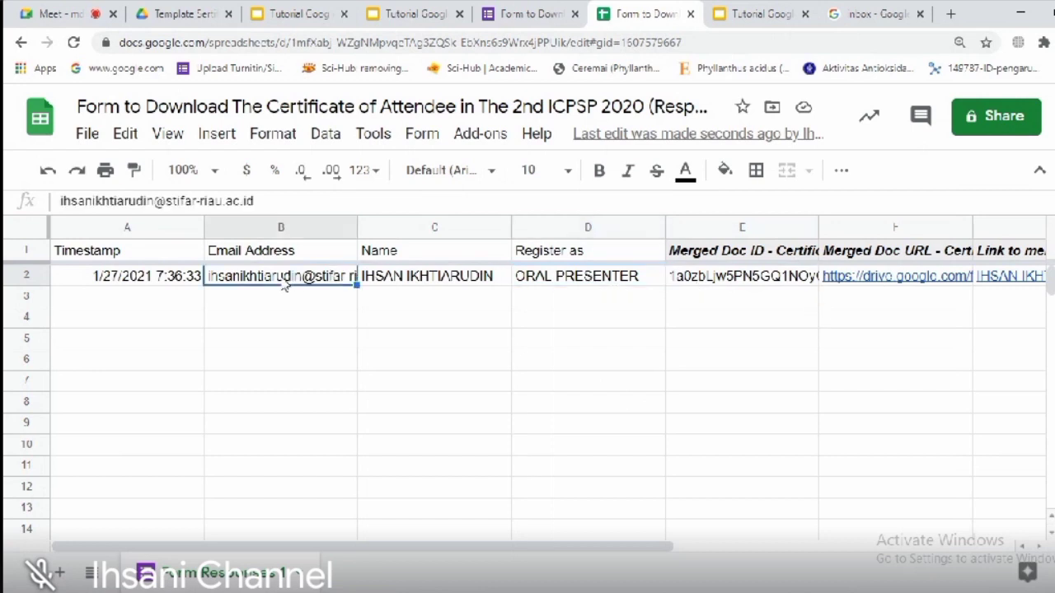
pyautogui.click(713, 283)
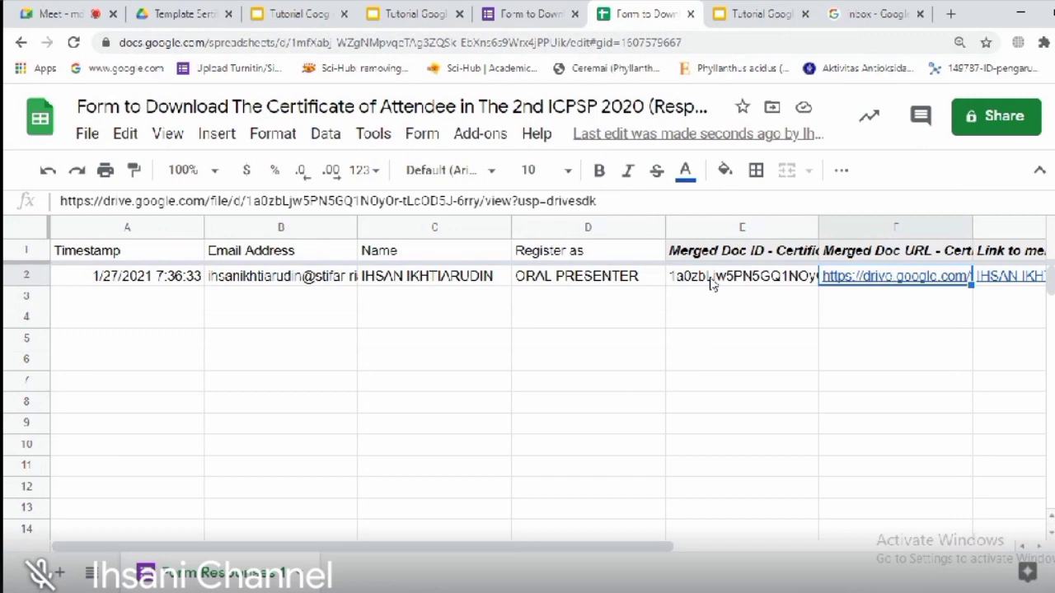
pyautogui.press('Right')
pyautogui.press('Right')
pyautogui.click(555, 298)
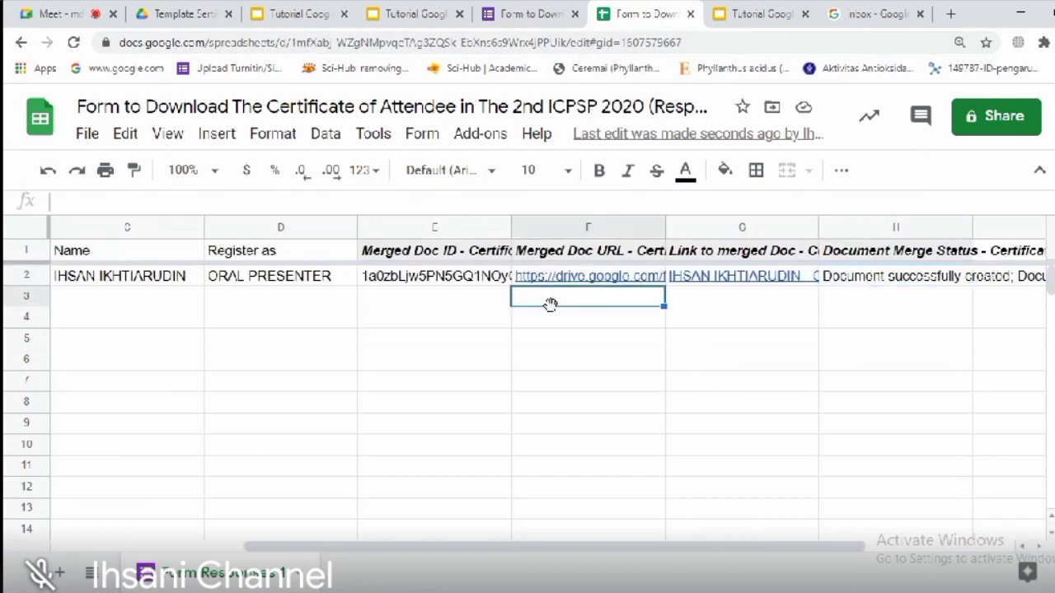
pyautogui.click(480, 275)
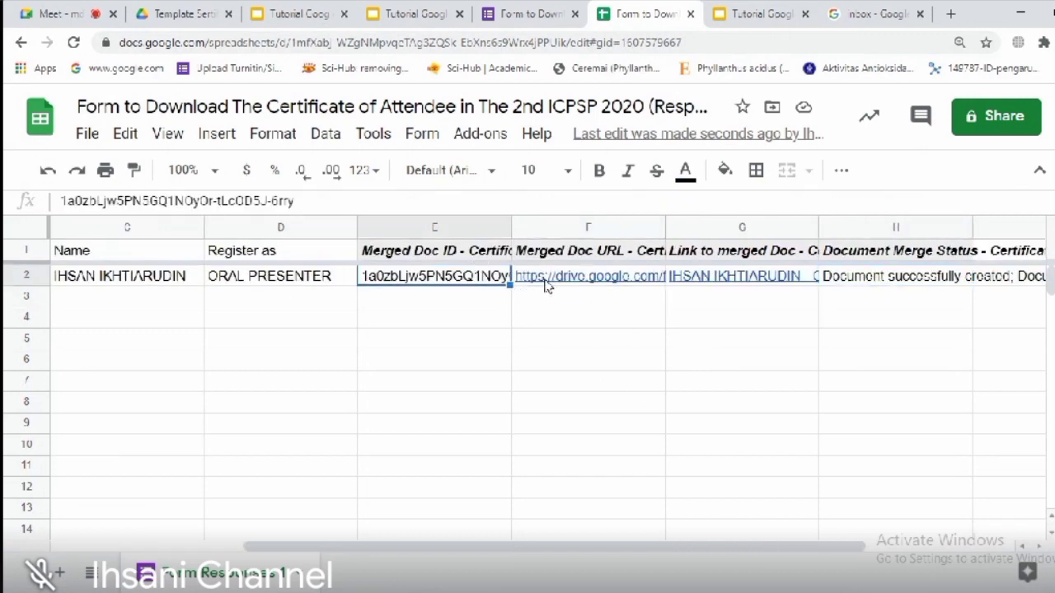
pyautogui.moveTo(545, 284)
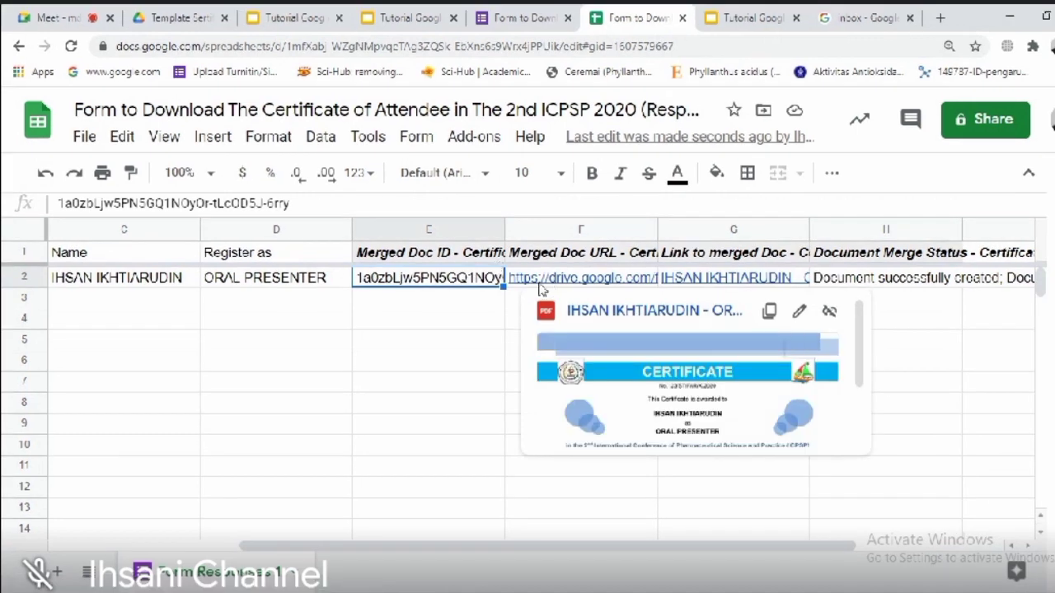
pyautogui.click(688, 312)
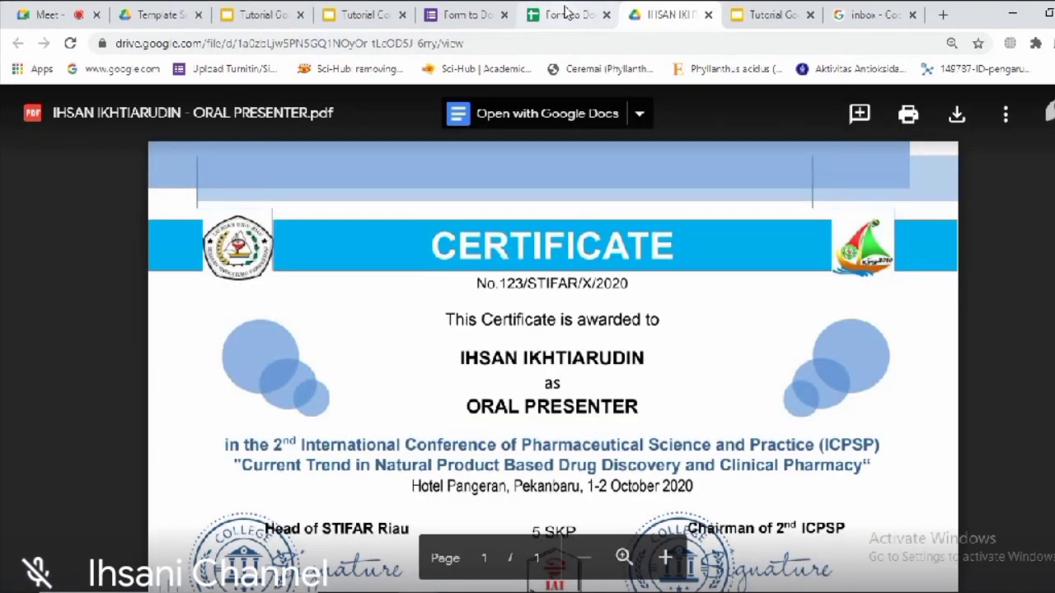
# Step: Scroll through the merged ORAL PRESENTER certificate PDF in Drive, then go to the Gmail inbox
pyautogui.click(568, 14)
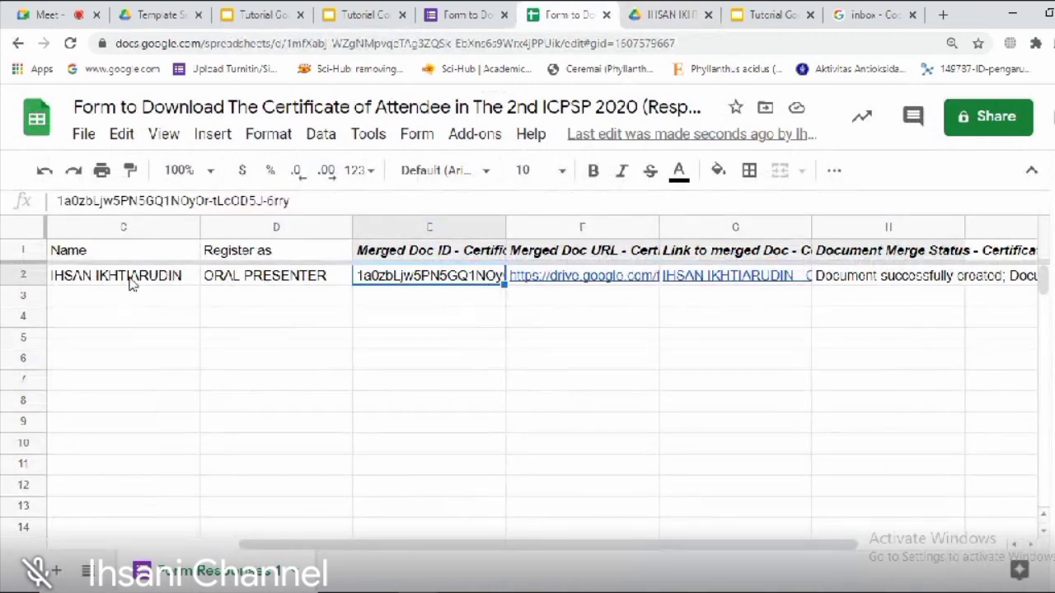
pyautogui.click(666, 11)
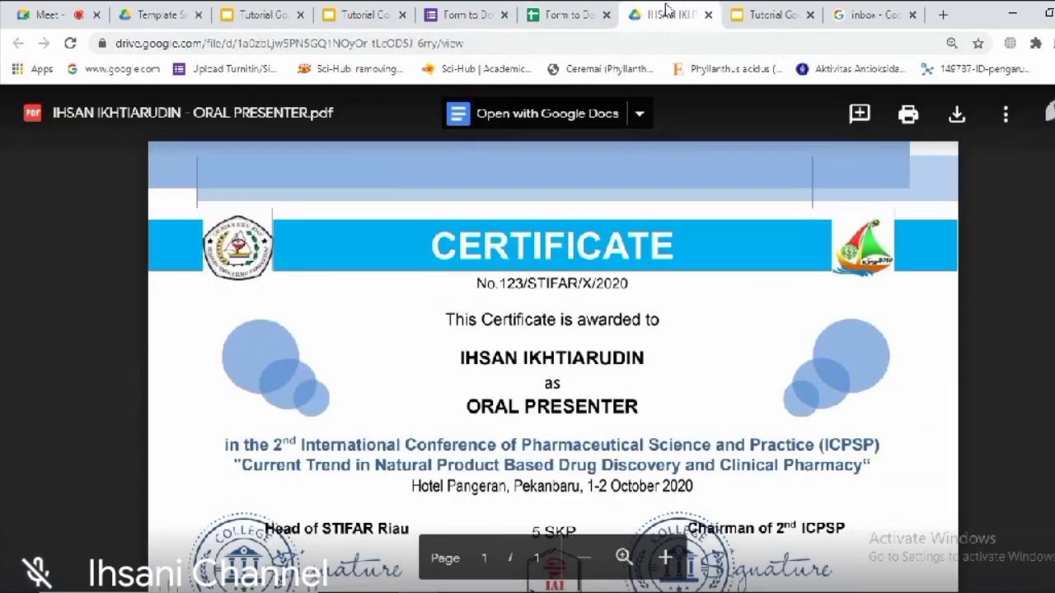
pyautogui.scroll(-3, 552, 362)
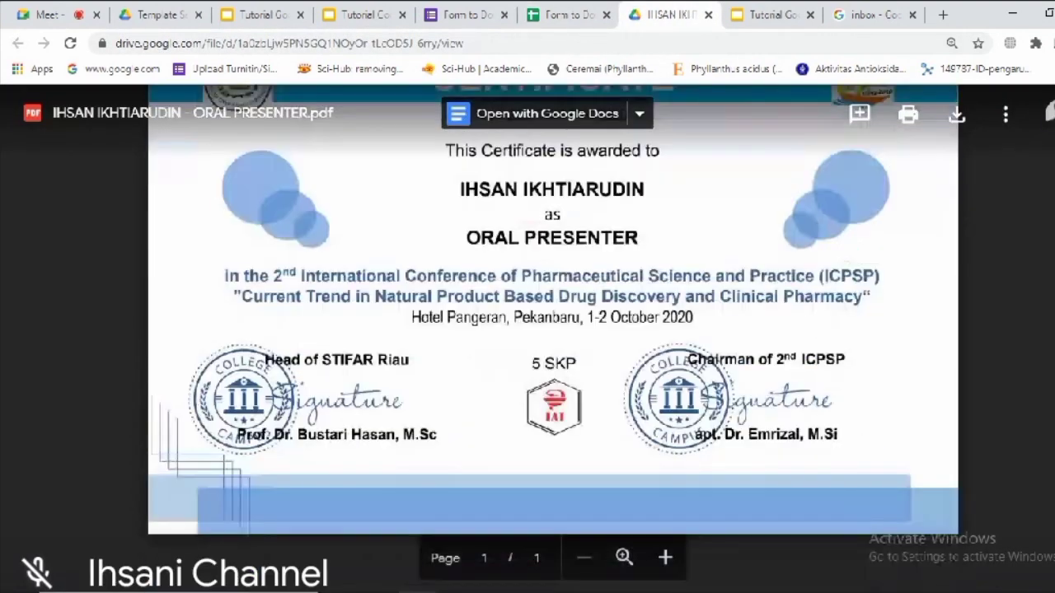
pyautogui.scroll(2, 552, 362)
pyautogui.scroll(-2, 552, 363)
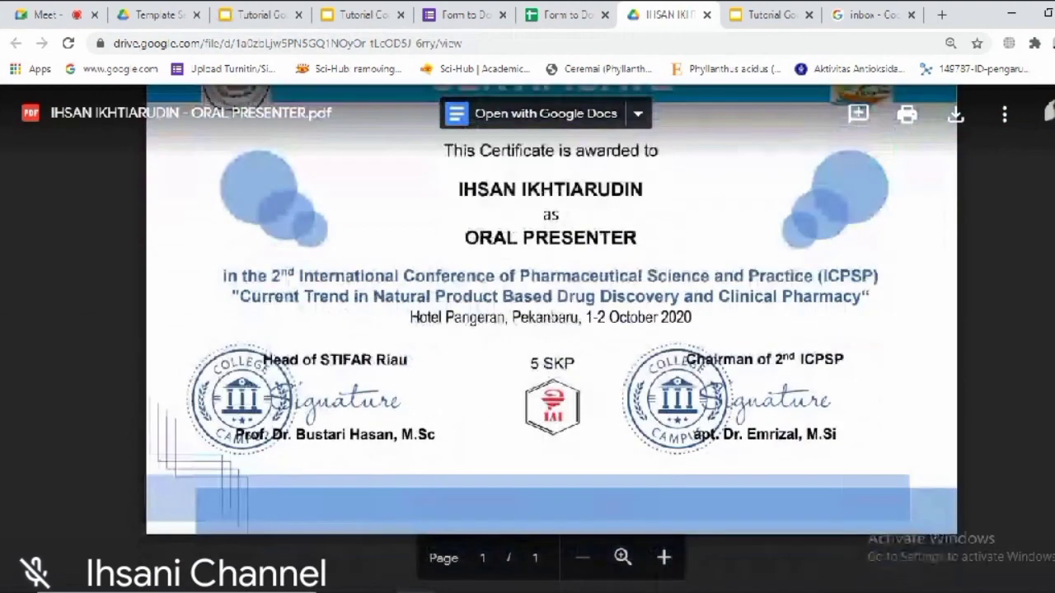
pyautogui.scroll(2, 552, 363)
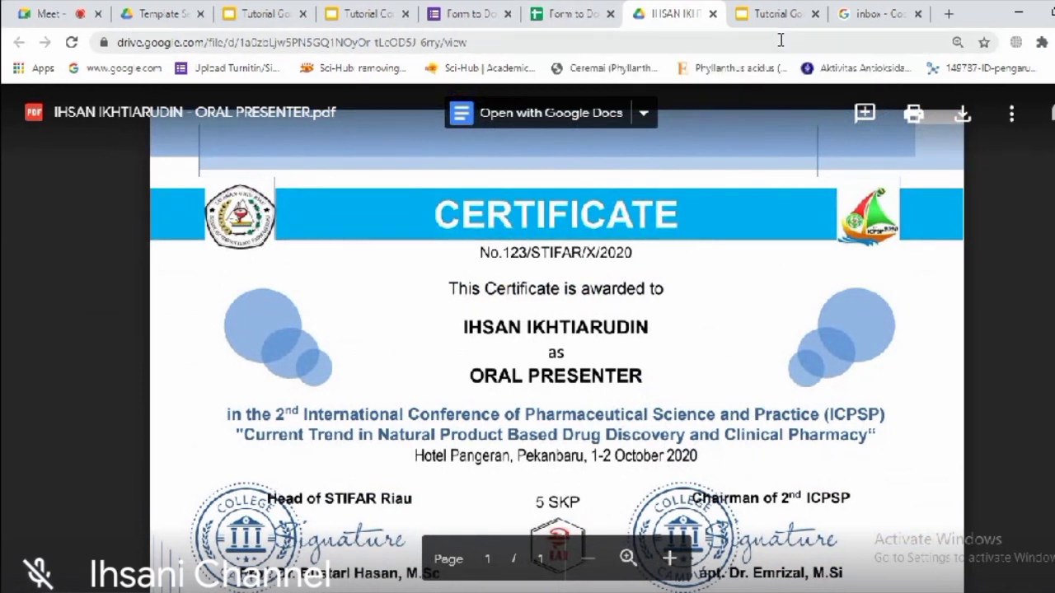
pyautogui.click(870, 14)
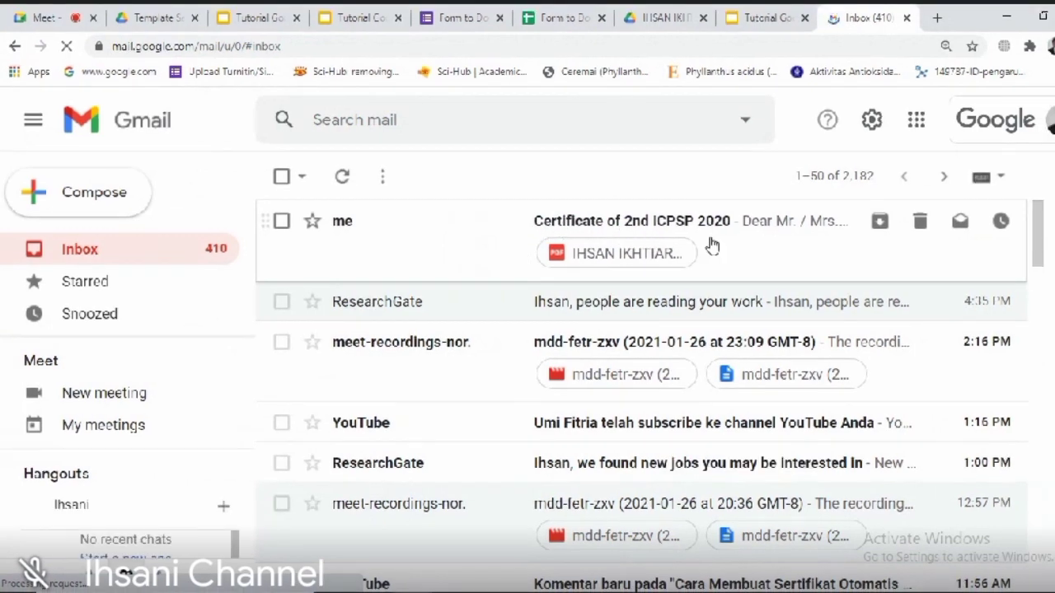
# Step: Open the 'Certificate of 2nd ICPSP 2020' email and read through its greeting, thank-you and attachment lines
pyautogui.click(736, 254)
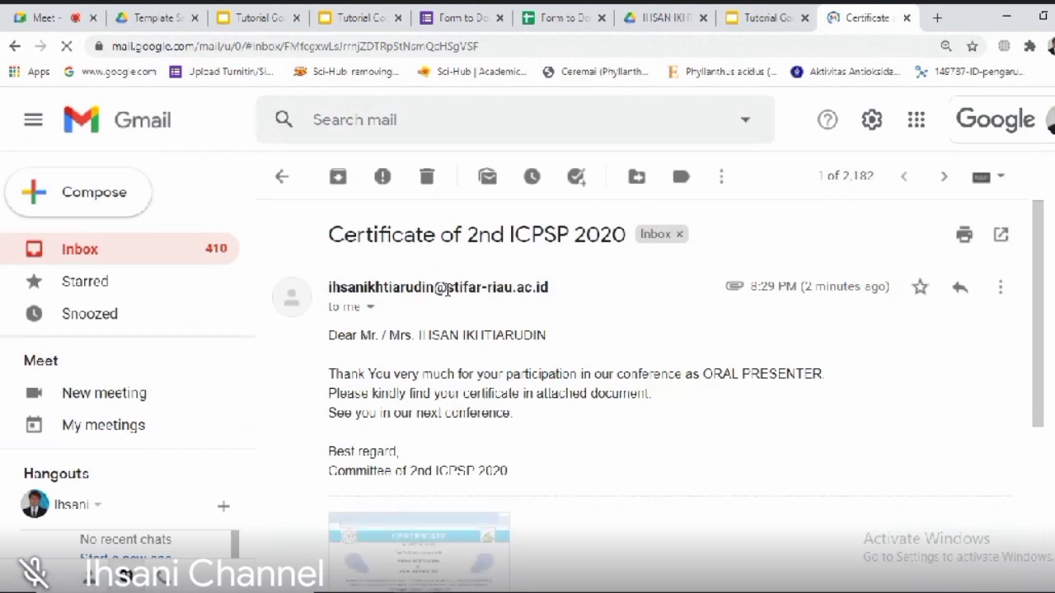
pyautogui.moveTo(332, 338); pyautogui.dragTo(546, 473)
pyautogui.click(523, 414)
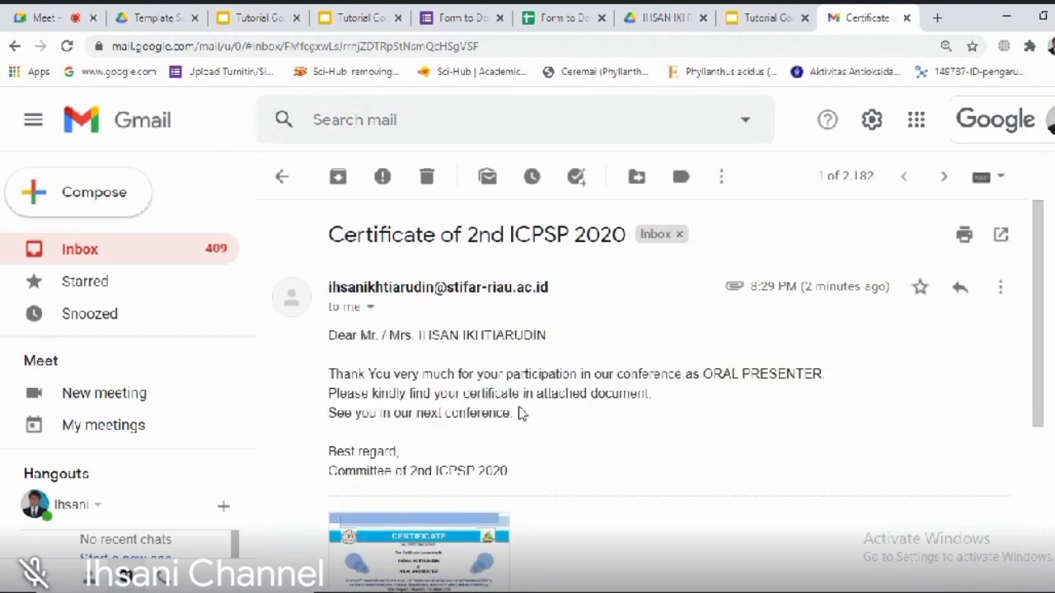
pyautogui.moveTo(328, 339); pyautogui.dragTo(384, 342)
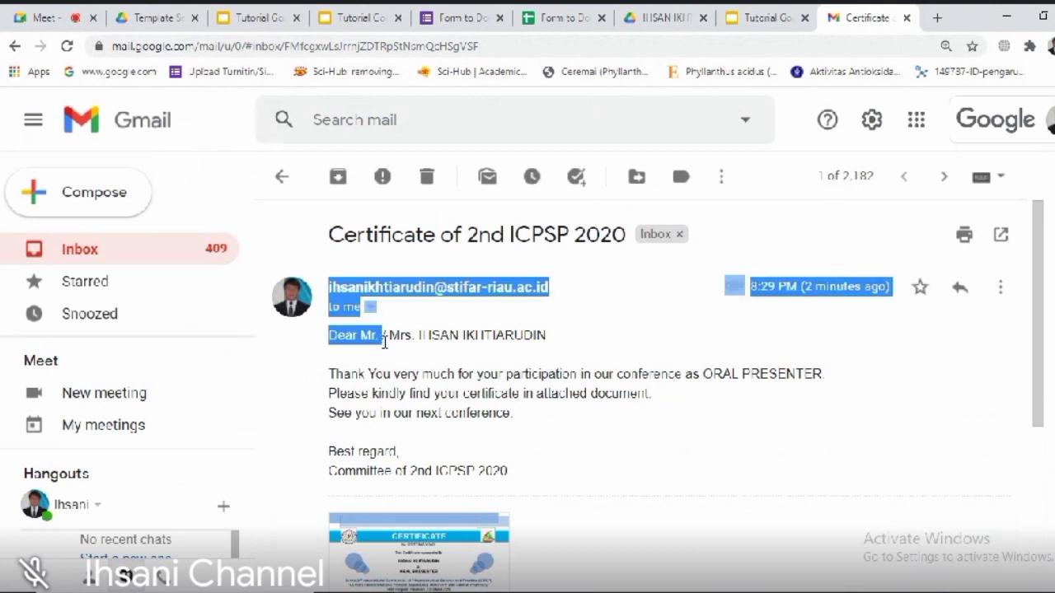
pyautogui.click(384, 342)
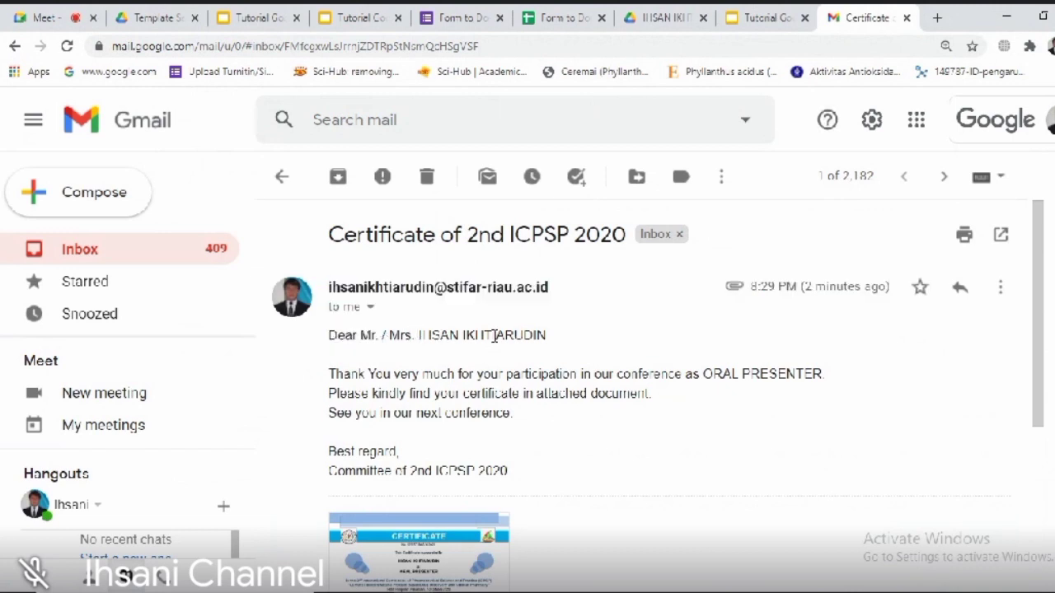
pyautogui.moveTo(335, 375); pyautogui.dragTo(797, 381)
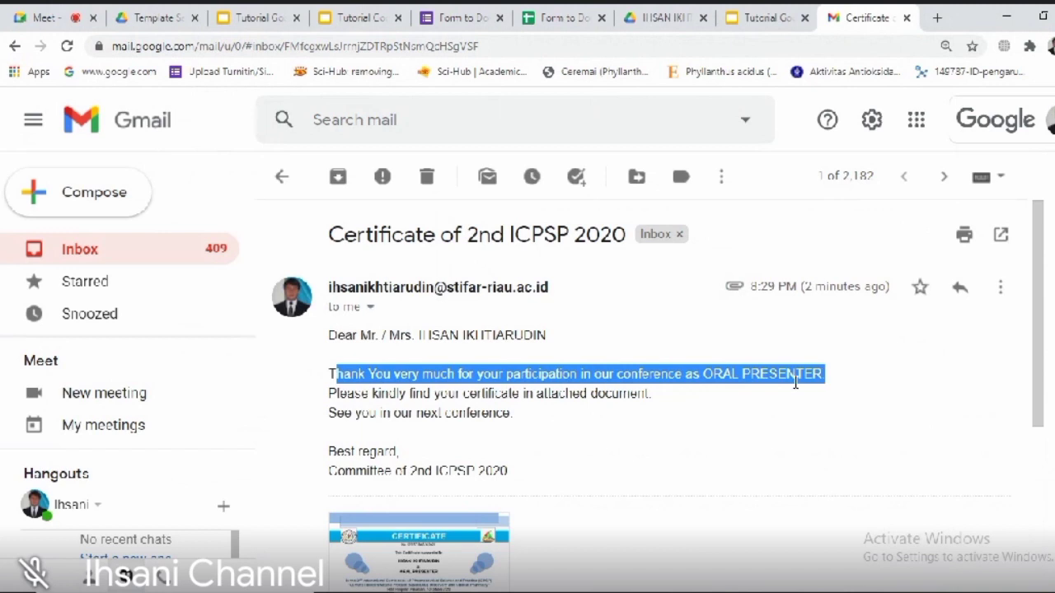
pyautogui.doubleClick(334, 394)
pyautogui.moveTo(380, 393); pyautogui.dragTo(666, 402)
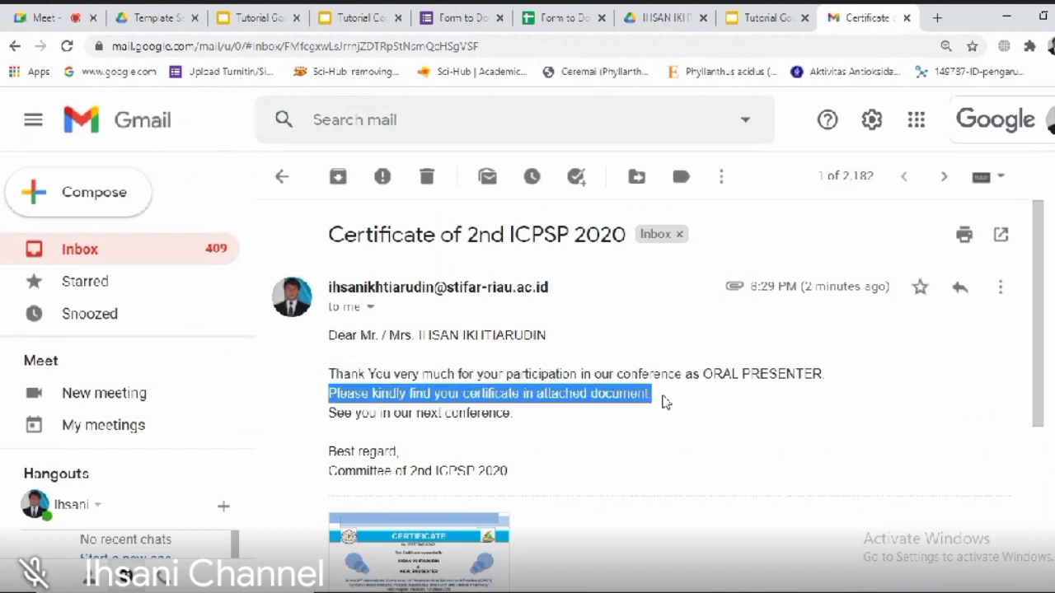
pyautogui.moveTo(331, 413); pyautogui.dragTo(516, 413)
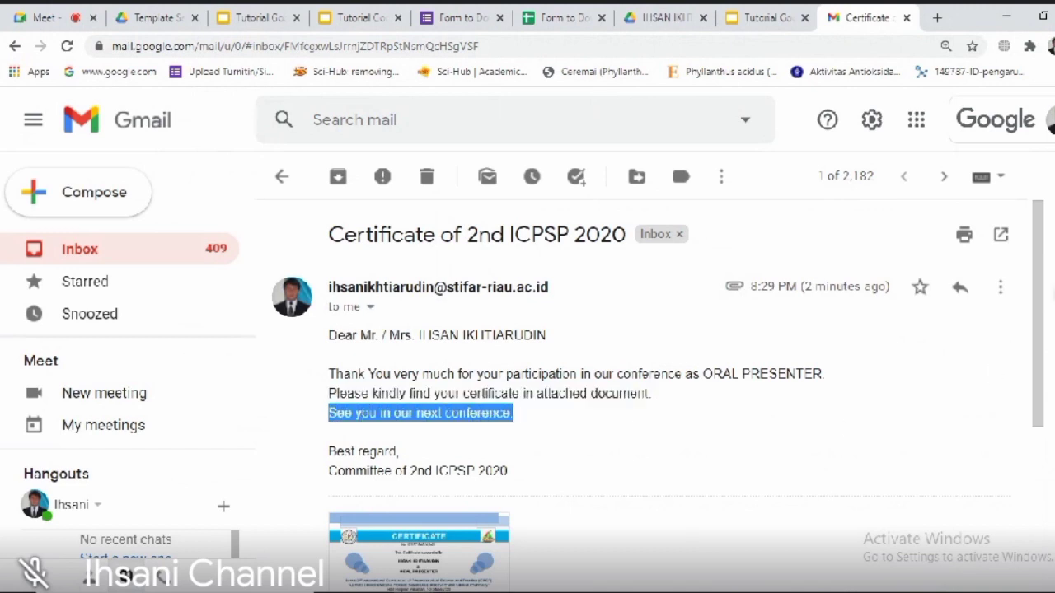
# Step: Download the attached ORAL PRESENTER certificate PDF
pyautogui.moveTo(1038, 323); pyautogui.dragTo(1038, 395)
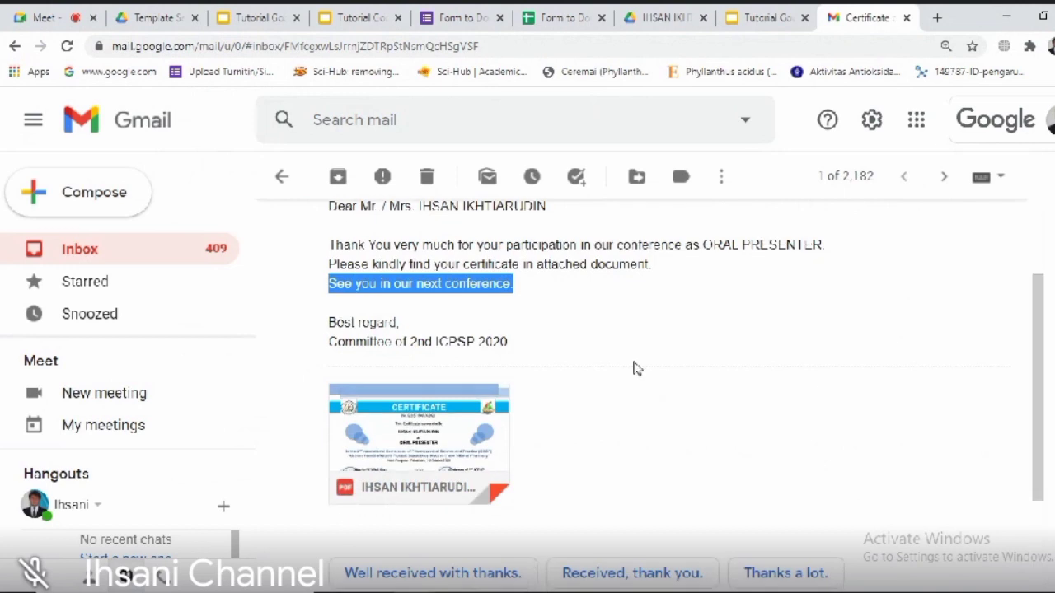
pyautogui.moveTo(378, 481)
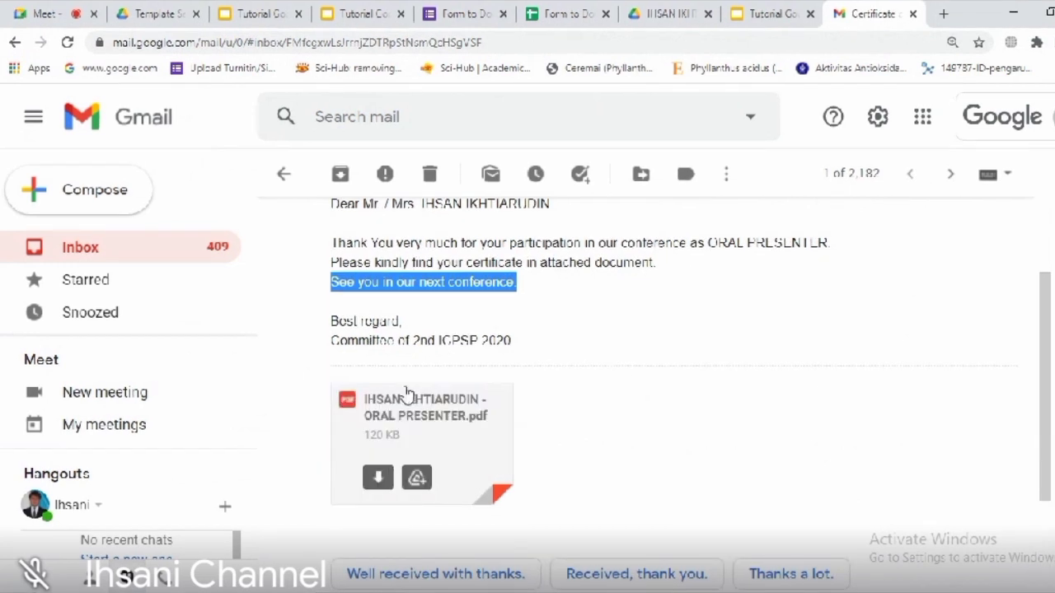
pyautogui.click(377, 482)
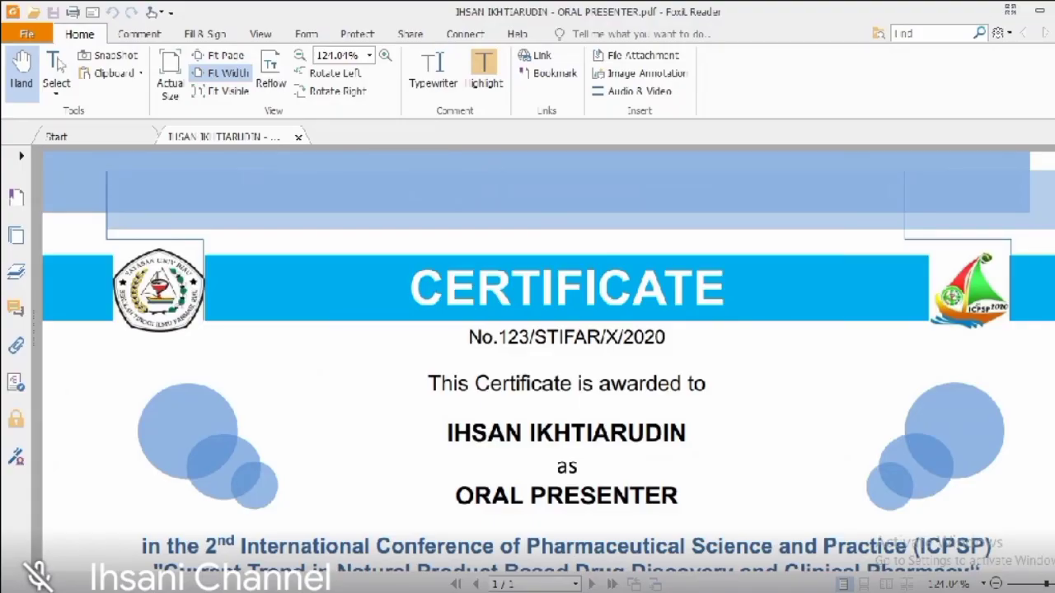
# Step: Zoom the downloaded certificate out to about 67% to see the whole page, then minimize Foxit Reader
pyautogui.moveTo(1054, 272); pyautogui.dragTo(1054, 419)
pyautogui.click(1022, 586)
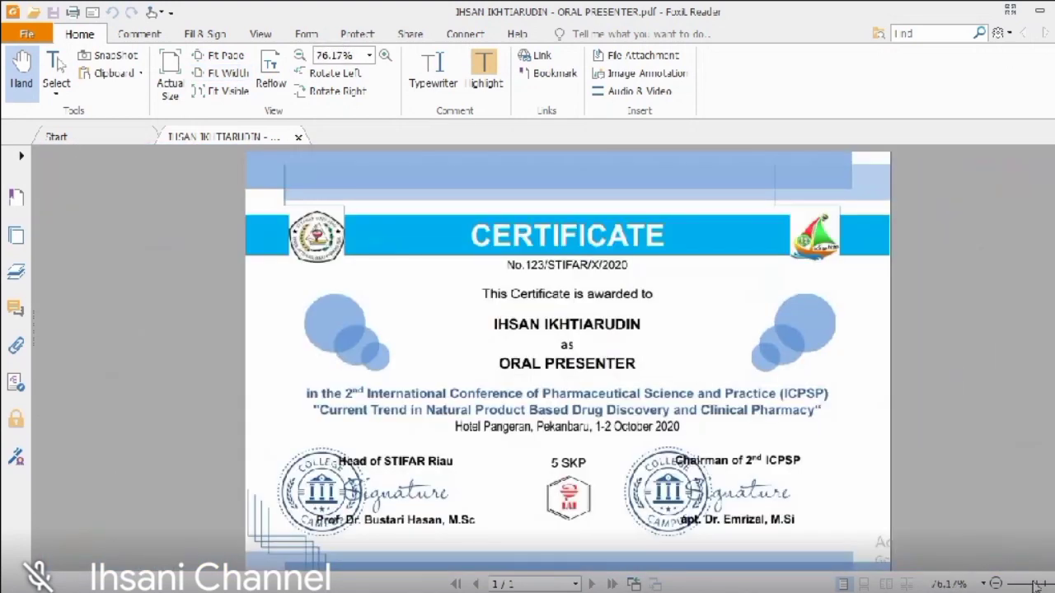
pyautogui.moveTo(1035, 584); pyautogui.dragTo(1032, 585)
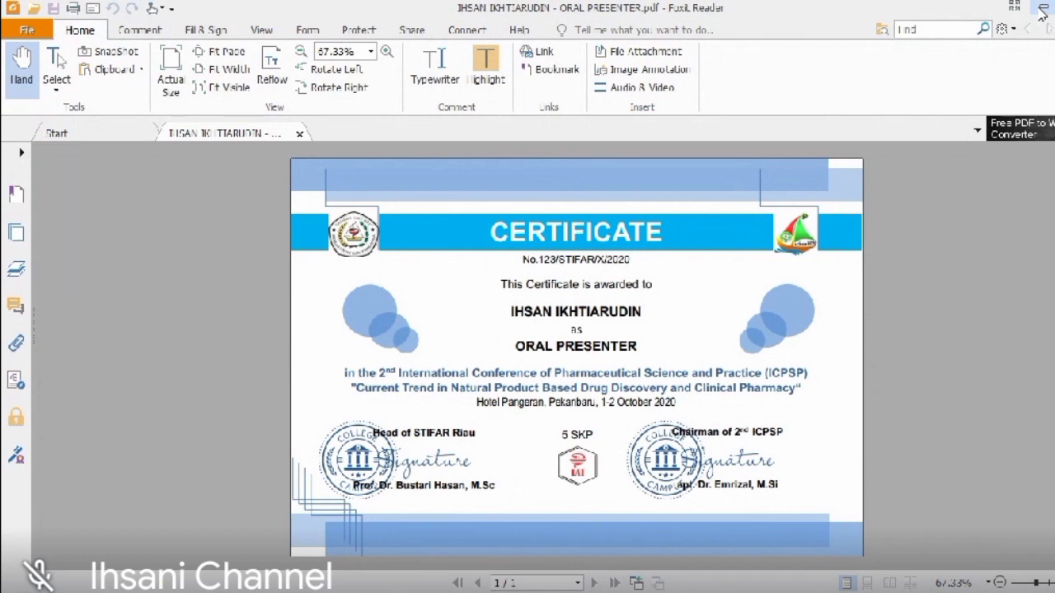
pyautogui.click(1042, 8)
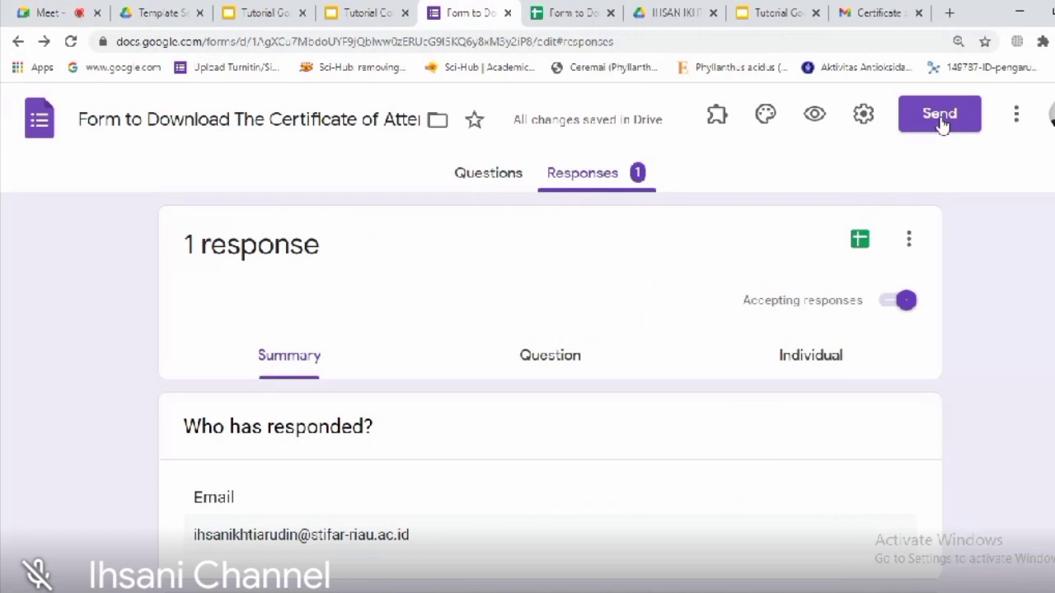
# Step: Copy the form's short shareable link from the Send dialog
pyautogui.click(942, 122)
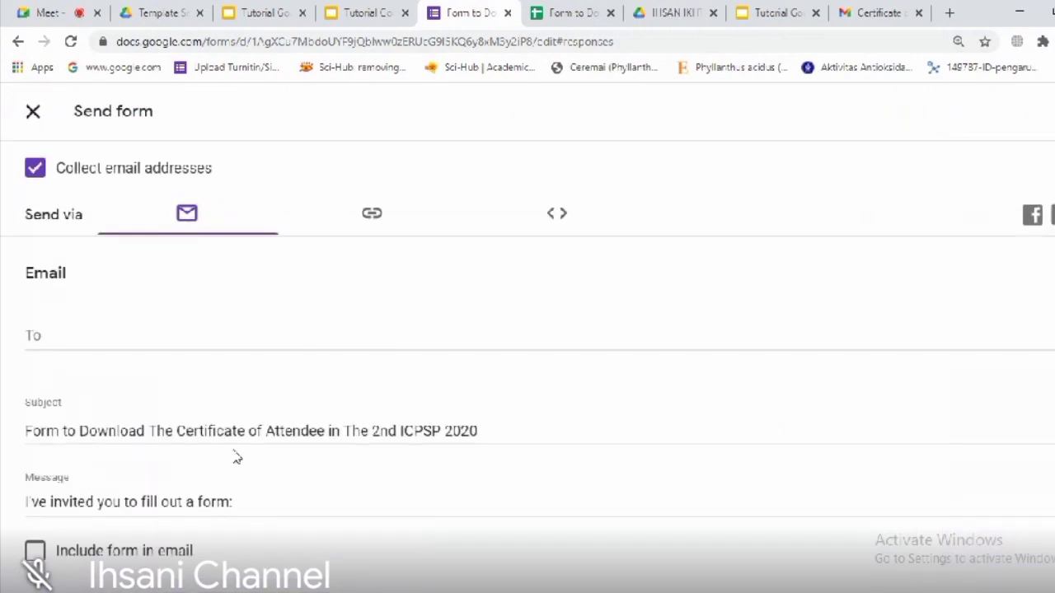
pyautogui.click(372, 208)
pyautogui.click(1044, 378)
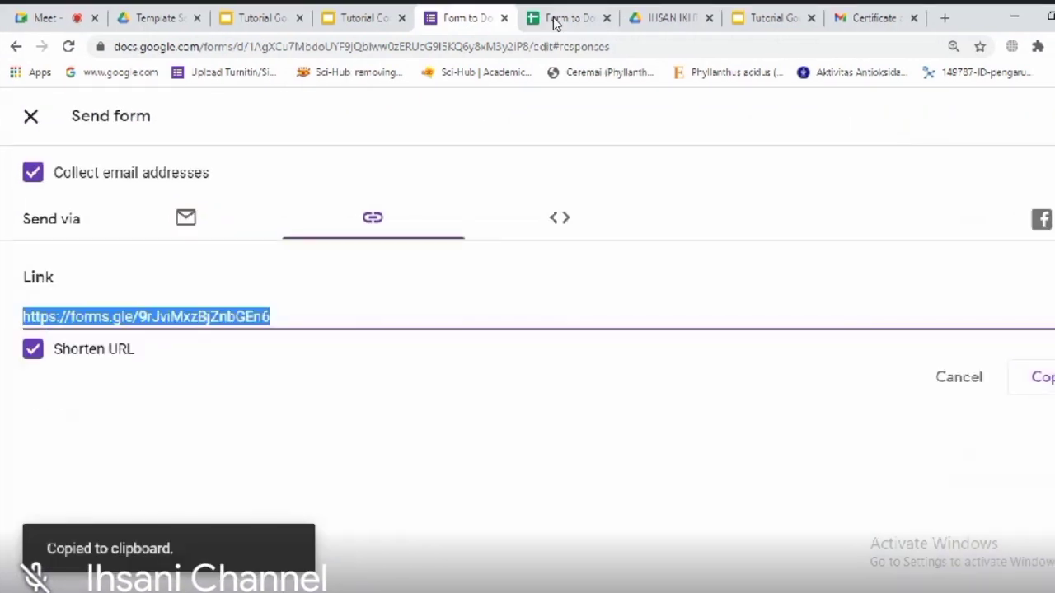
# Step: Open the copied form link in a new tab, which reports it was already answered, then start a second browser window
pyautogui.click(944, 17)
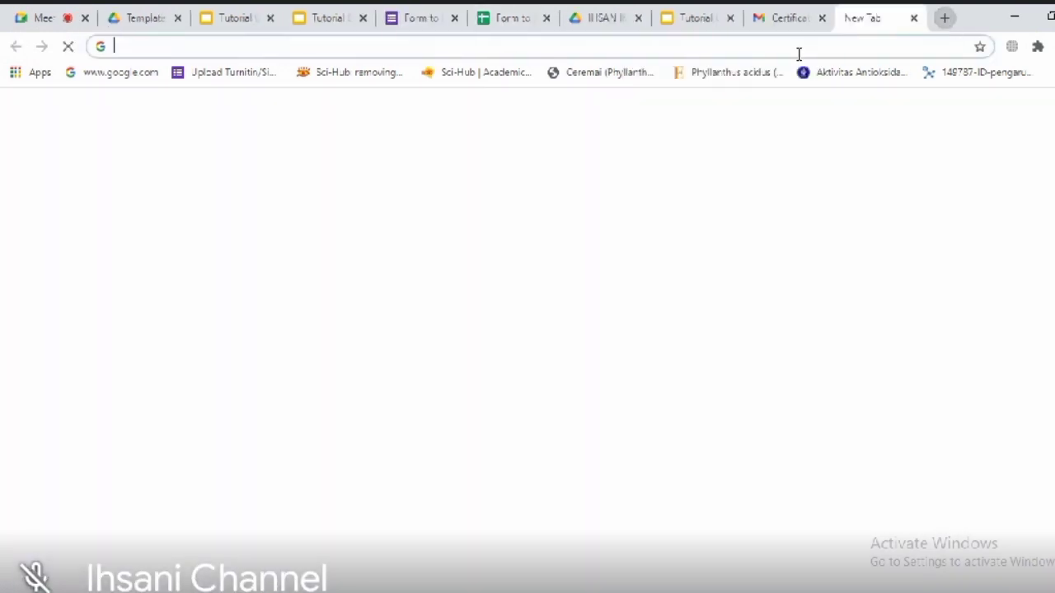
pyautogui.click(798, 48)
pyautogui.hotkey('ctrl', 'v')
pyautogui.press('Return')
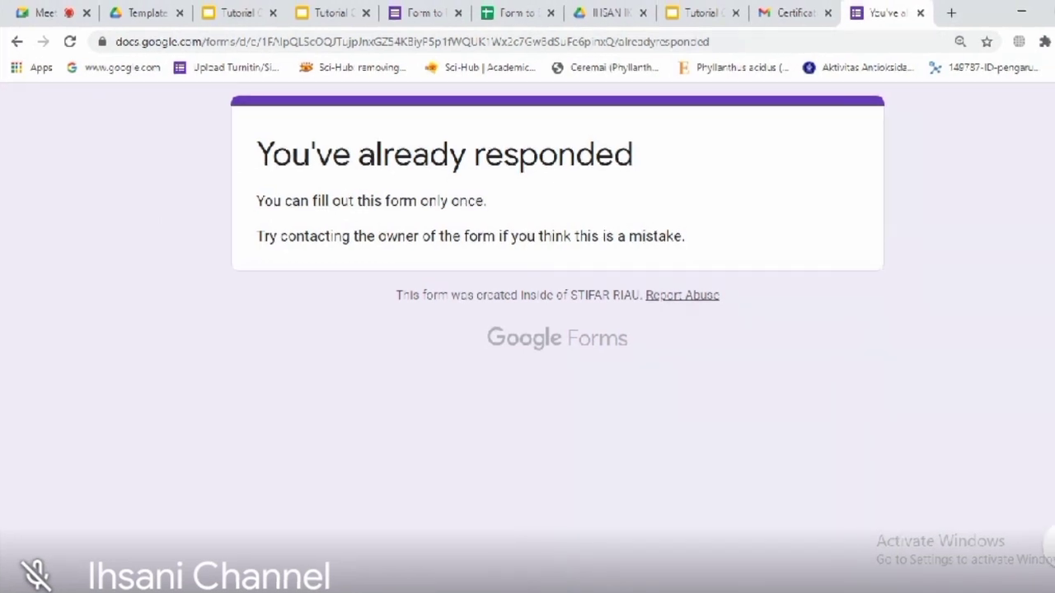
pyautogui.hotkey('alt', 'Tab')
# Step: Load the shared forms.gle certificate form link in a new tab of the second Chrome window
pyautogui.click(777, 22)
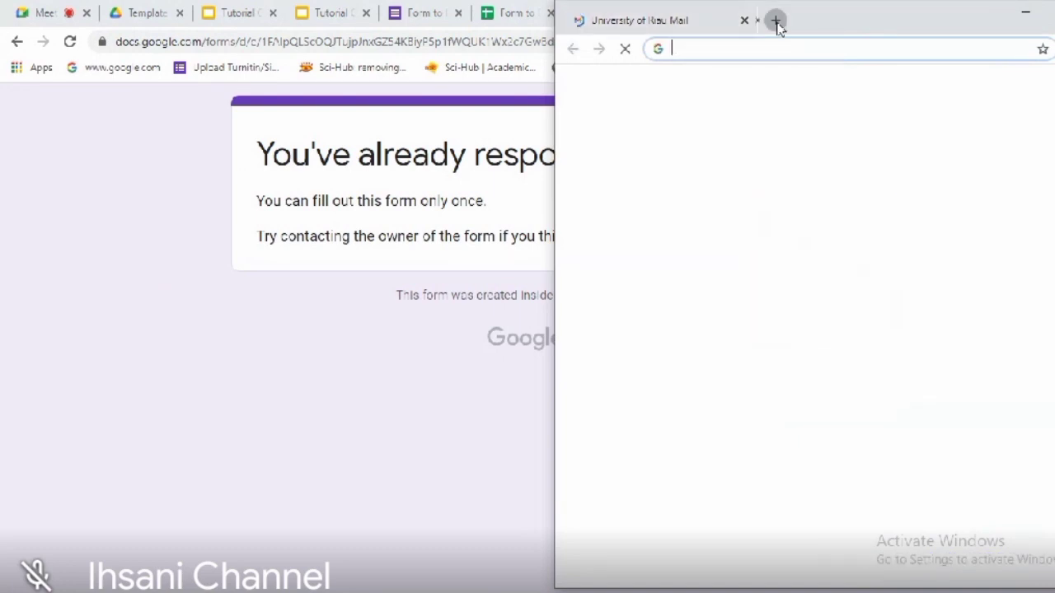
pyautogui.hotkey('ctrl', 'v')
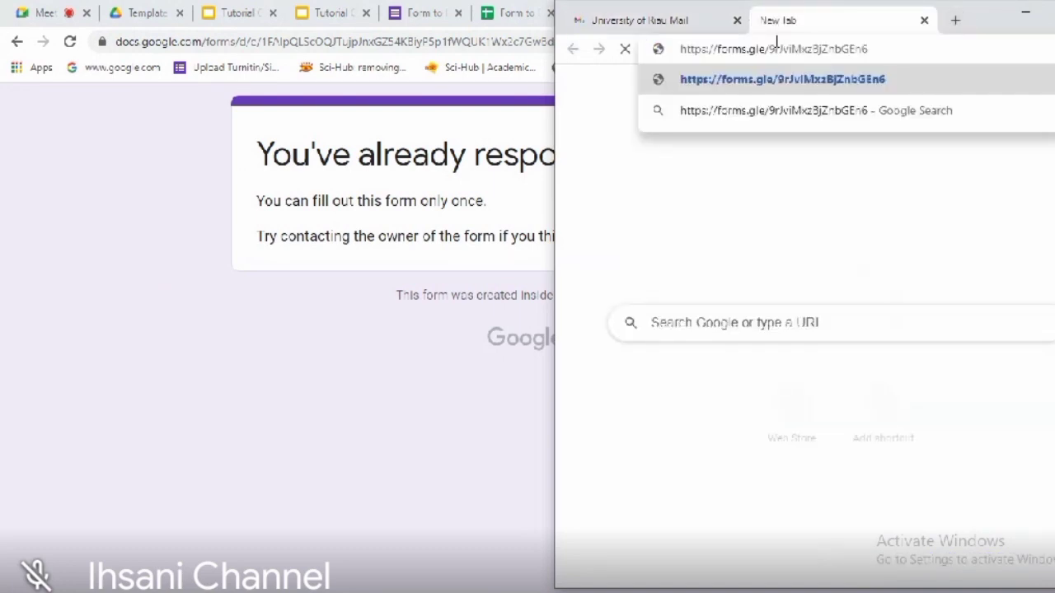
pyautogui.press('Return')
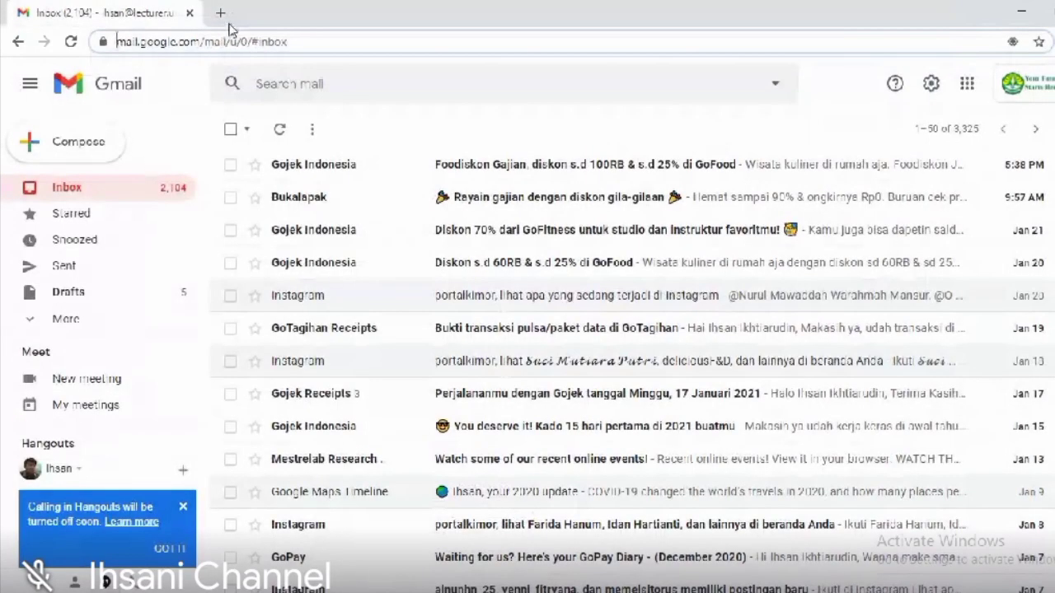
pyautogui.click(219, 13)
pyautogui.click(261, 41)
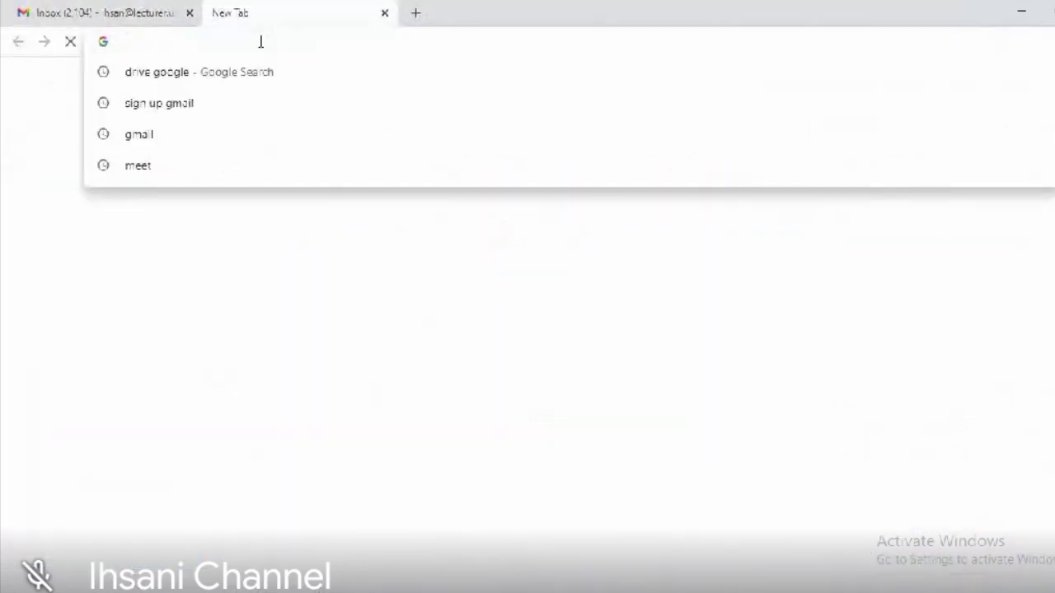
pyautogui.hotkey('ctrl', 'v')
pyautogui.press('Return')
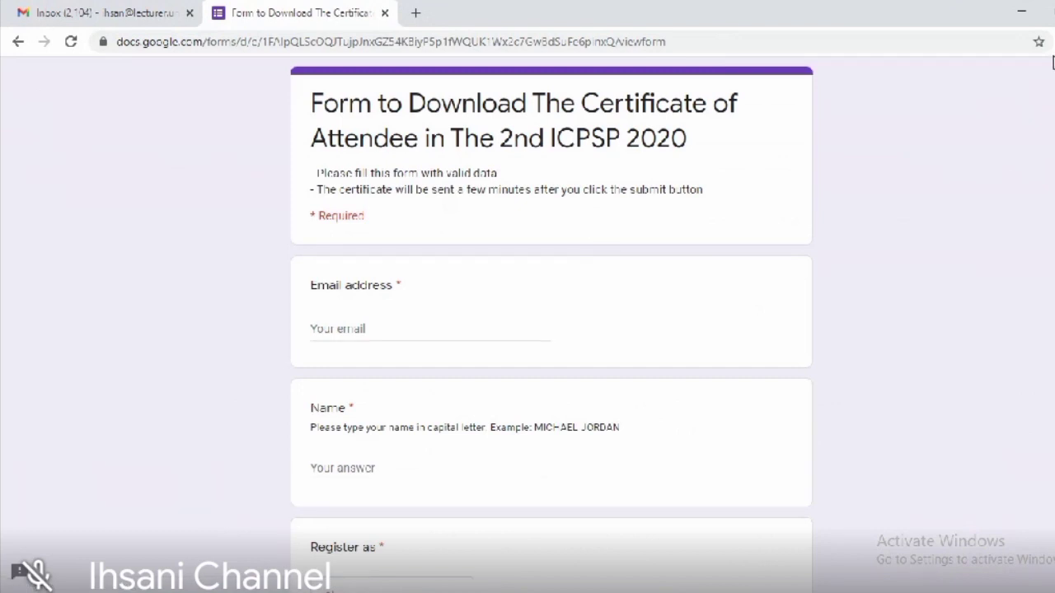
# Step: Enter the respondent's email address and capitalised full name in the certificate form
pyautogui.click(401, 323)
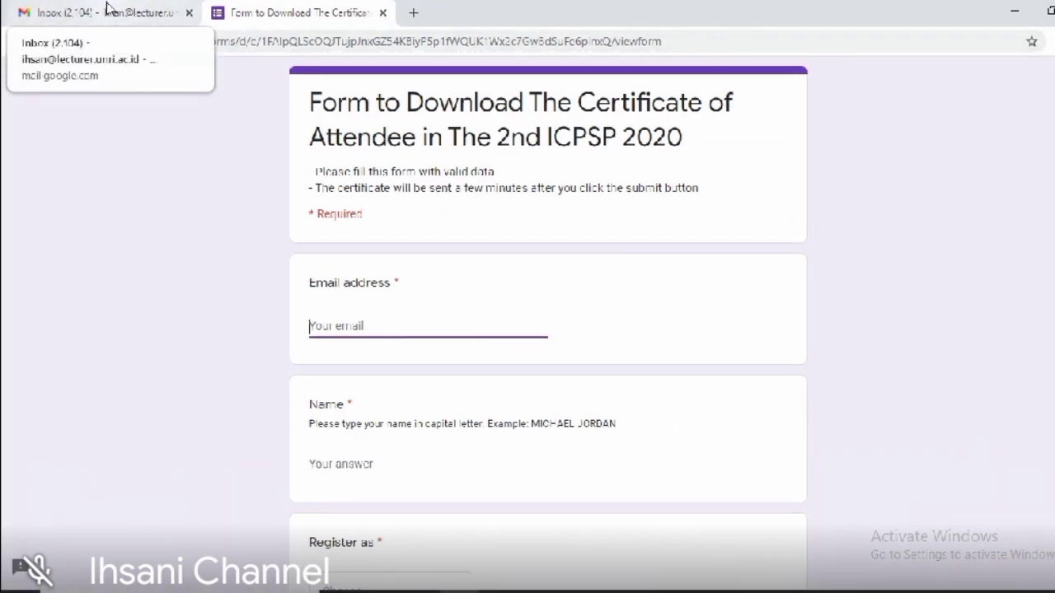
pyautogui.click(108, 12)
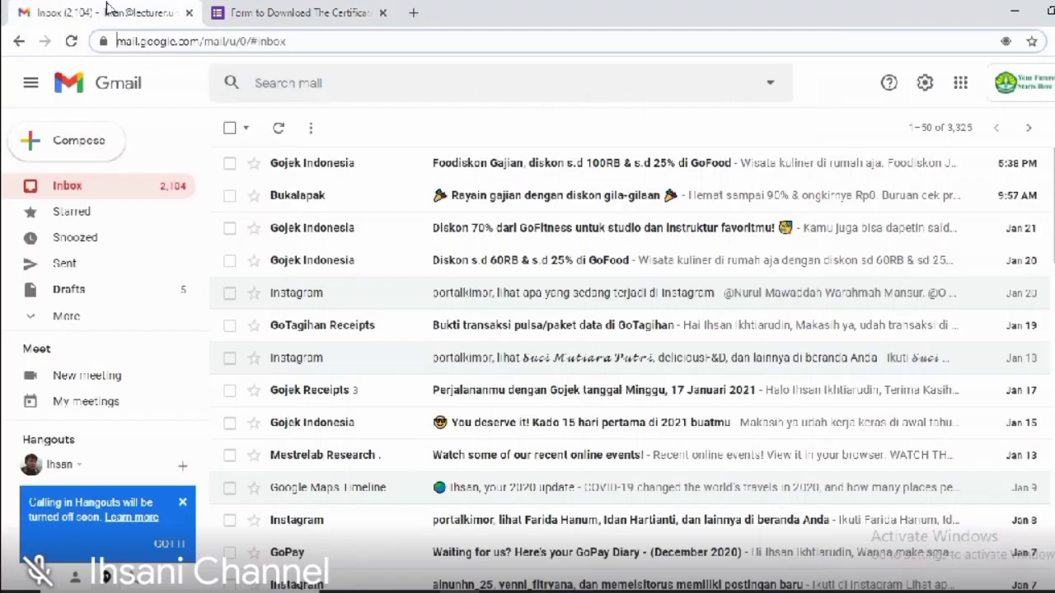
pyautogui.click(272, 13)
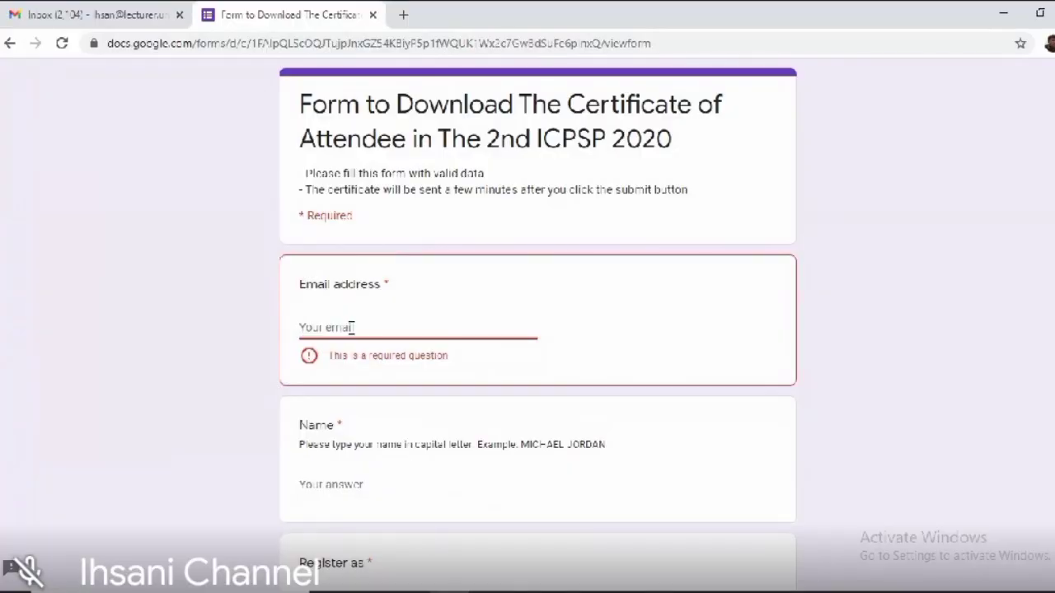
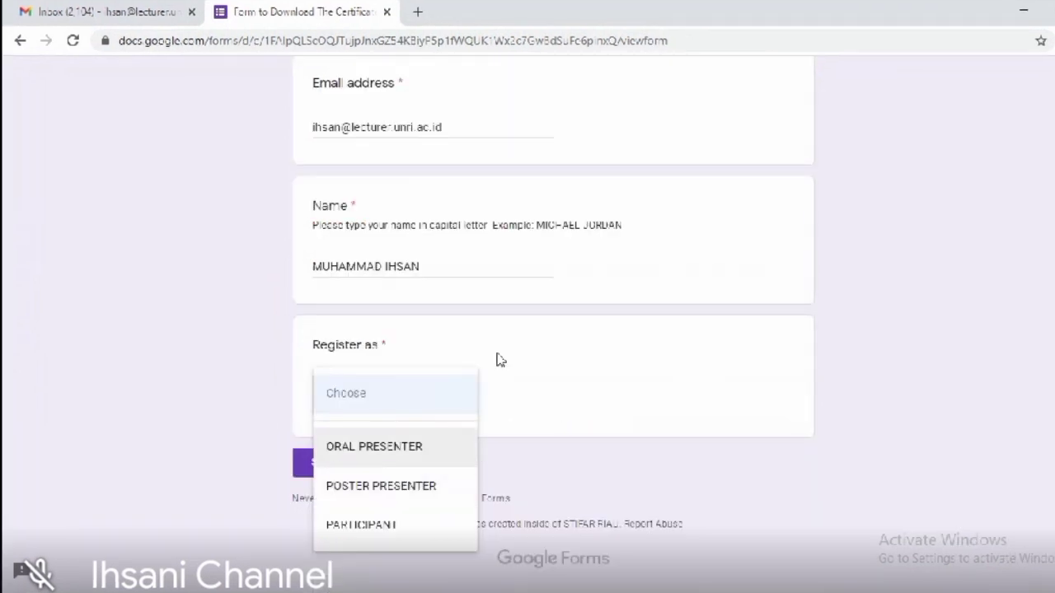
# Step: Register as POSTER PRESENTER, submit the response, and return to the Gmail inbox
pyautogui.click(497, 360)
pyautogui.click(452, 402)
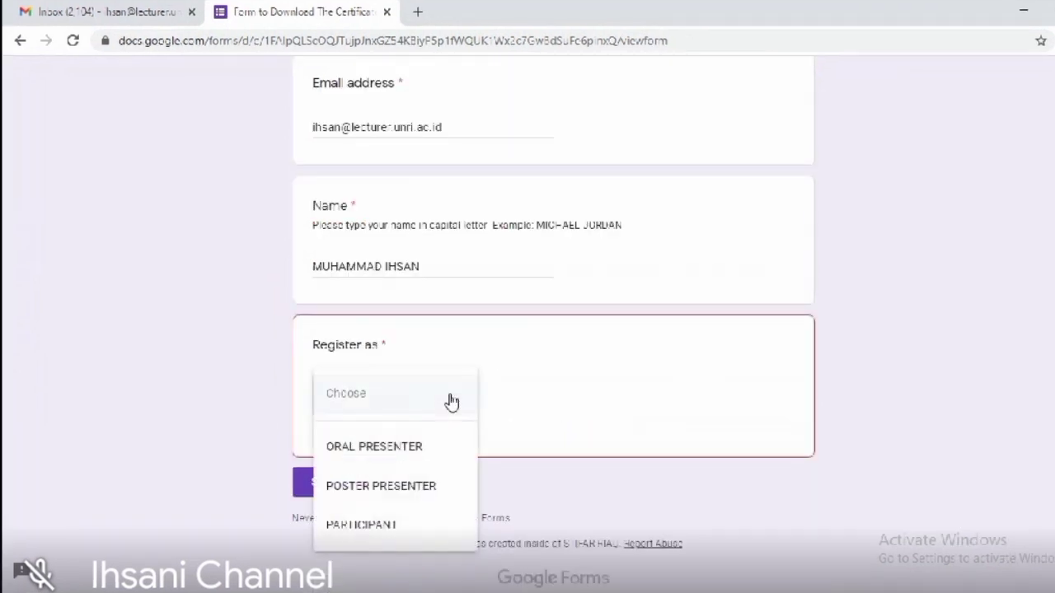
pyautogui.click(418, 488)
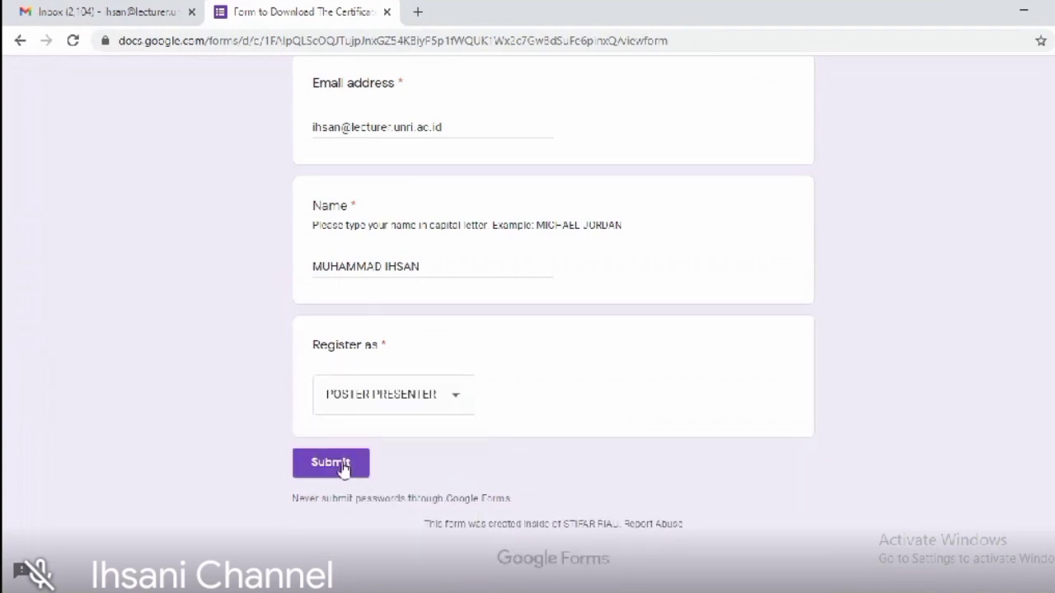
pyautogui.click(342, 467)
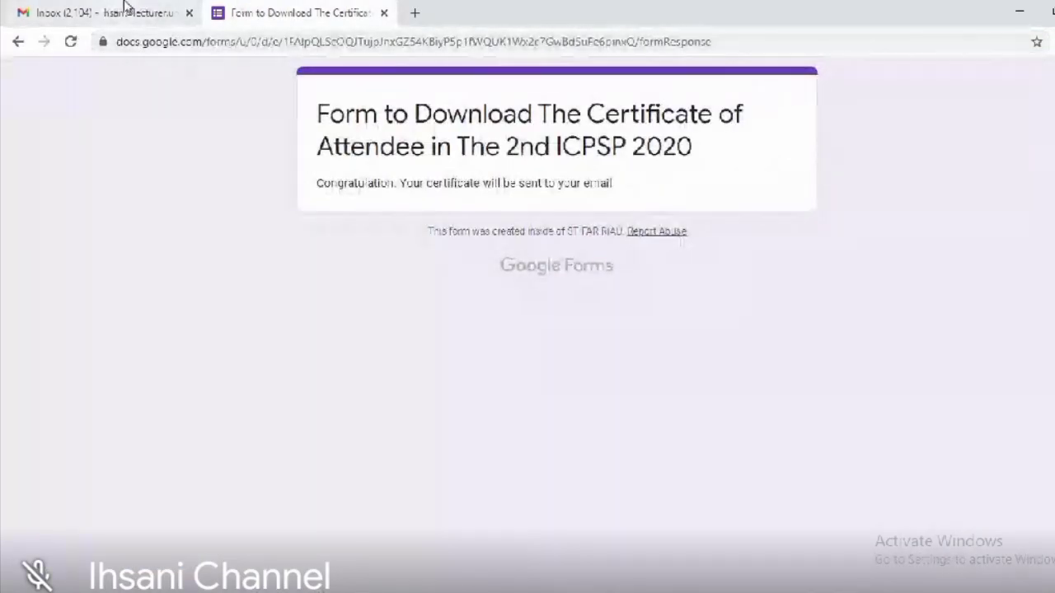
pyautogui.click(124, 9)
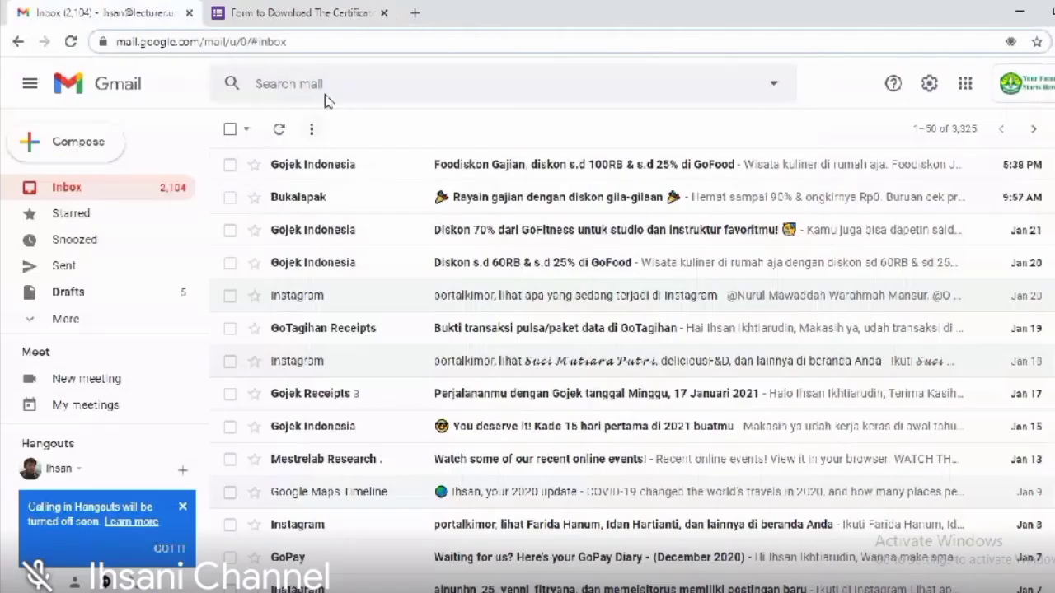
# Step: Reload the inbox, open the 'Certificate of 2nd ICPSP 2020' email and download its certificate PDF
pyautogui.press('Return')
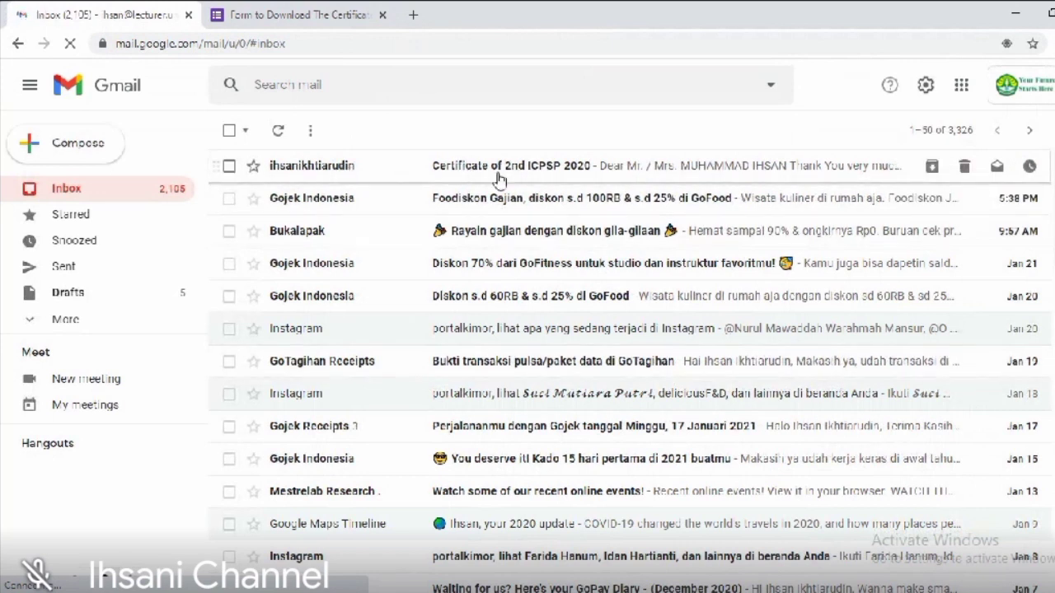
pyautogui.click(589, 177)
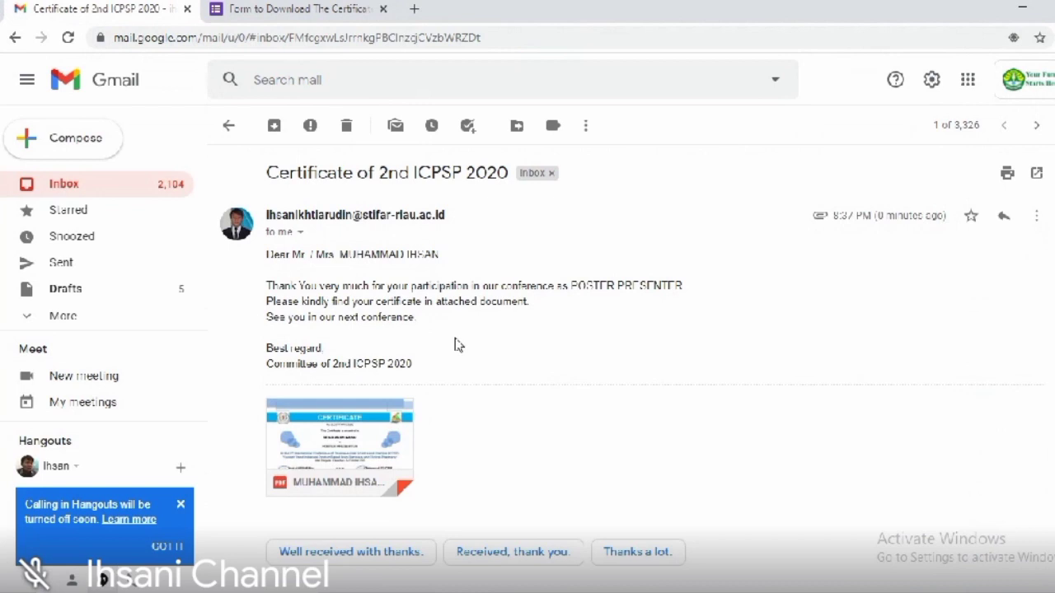
pyautogui.moveTo(320, 412)
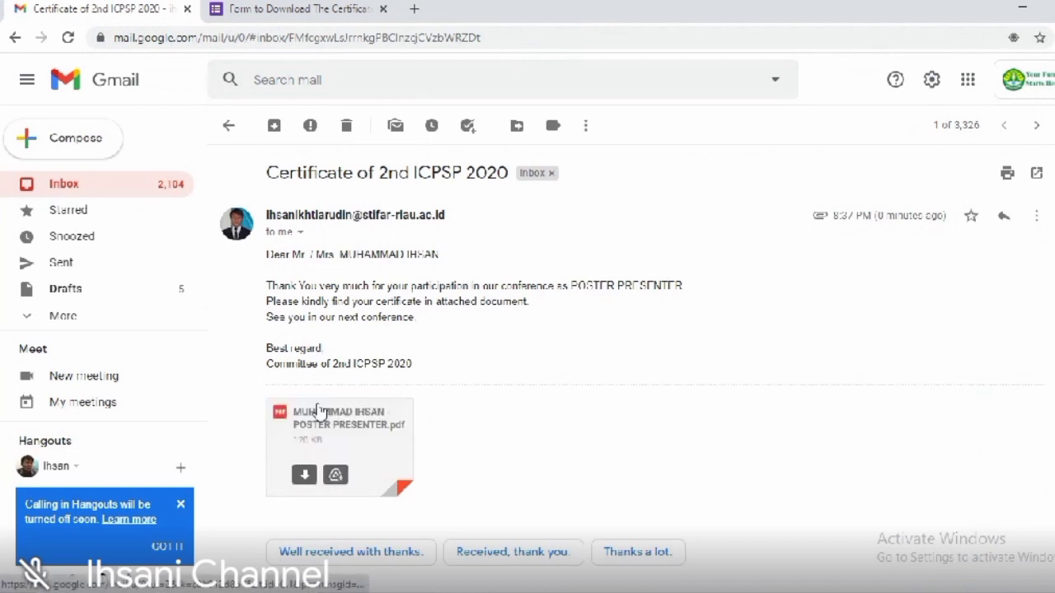
pyautogui.click(303, 477)
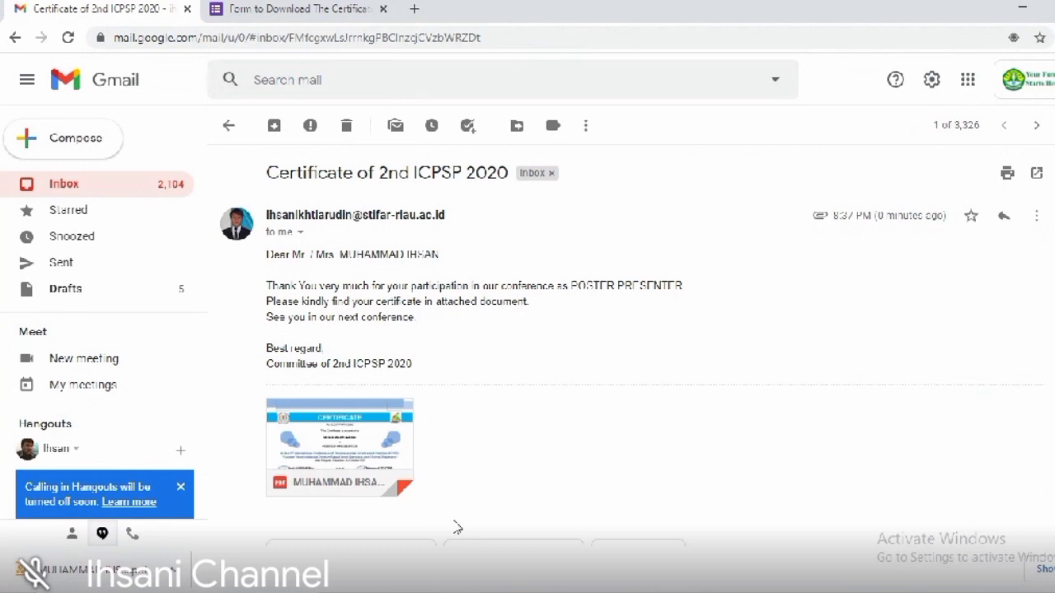
# Step: View the downloaded POSTER PRESENTER certificate PDF, zooming in then back to fit, and minimise the viewer
pyautogui.click(162, 552)
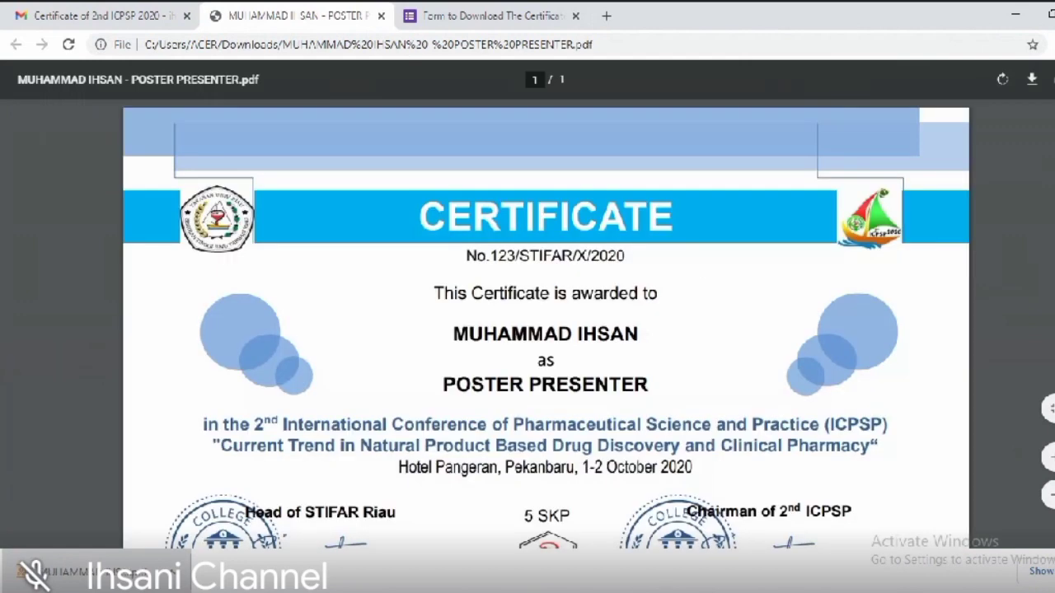
pyautogui.click(1048, 500)
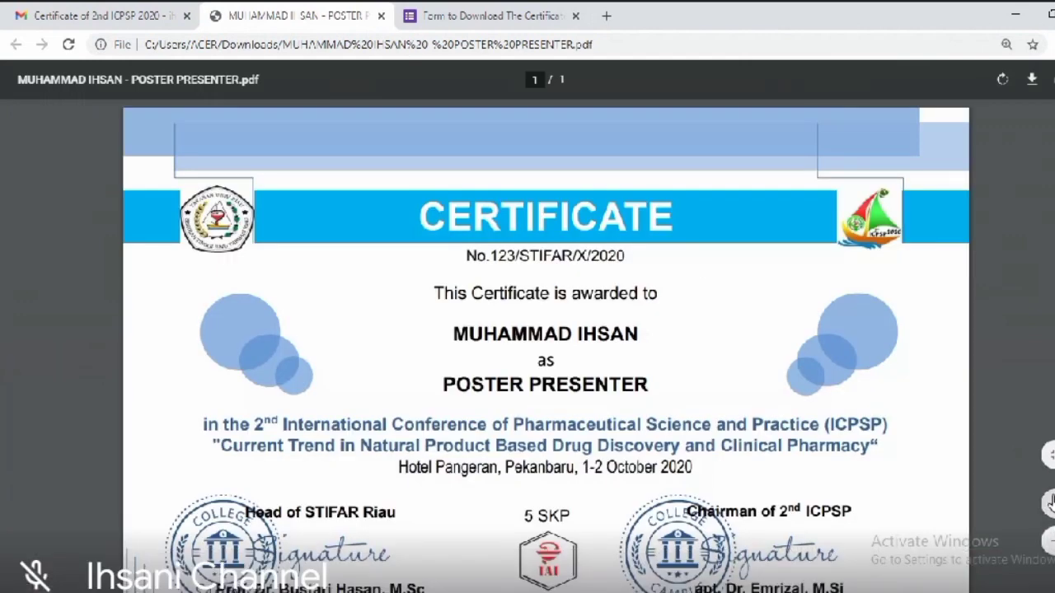
pyautogui.click(1048, 541)
pyautogui.click(1049, 540)
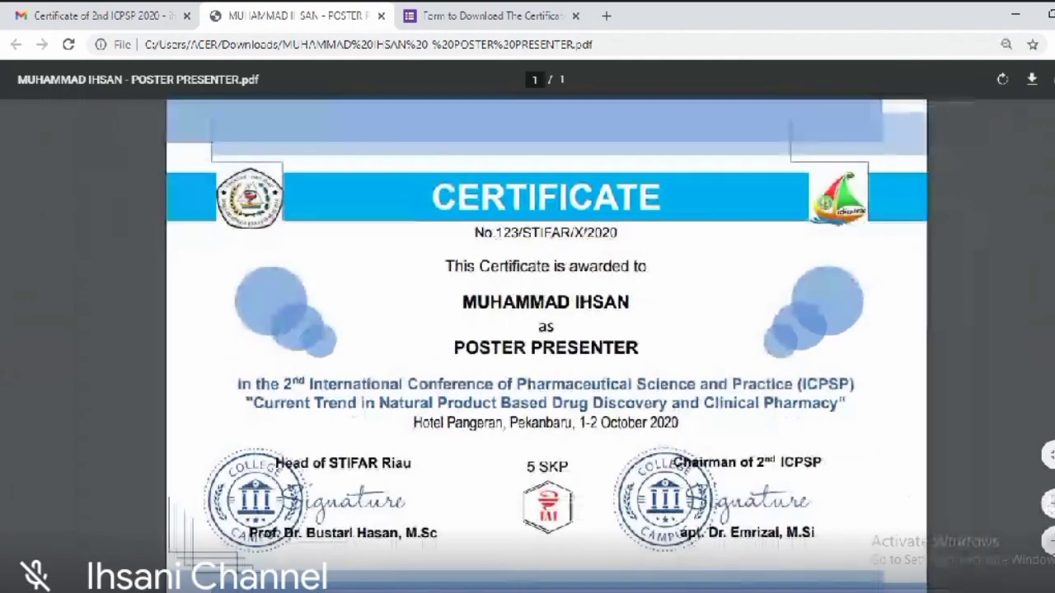
pyautogui.click(1049, 541)
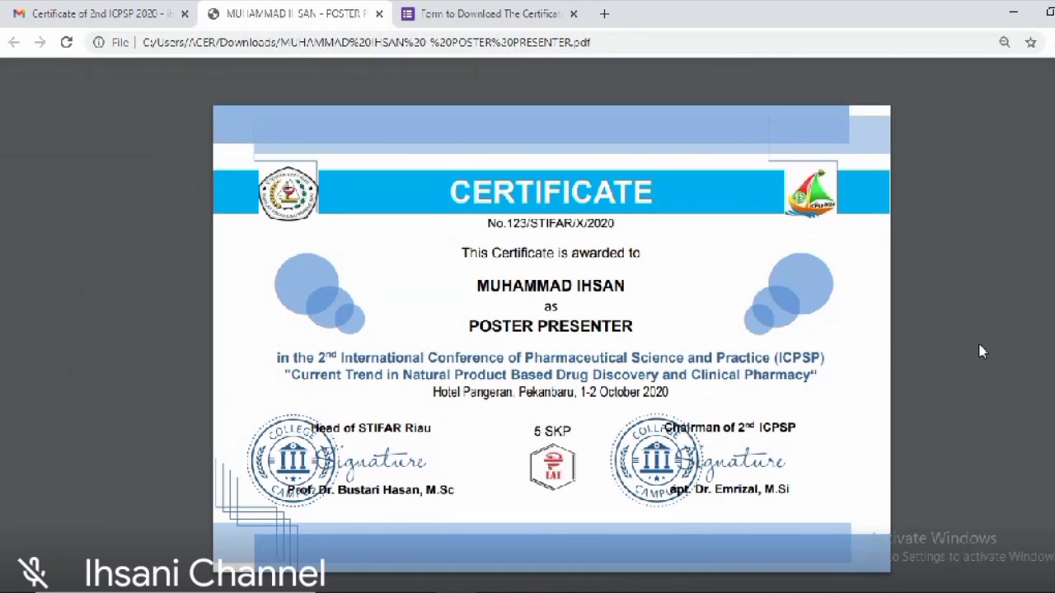
pyautogui.click(1022, 15)
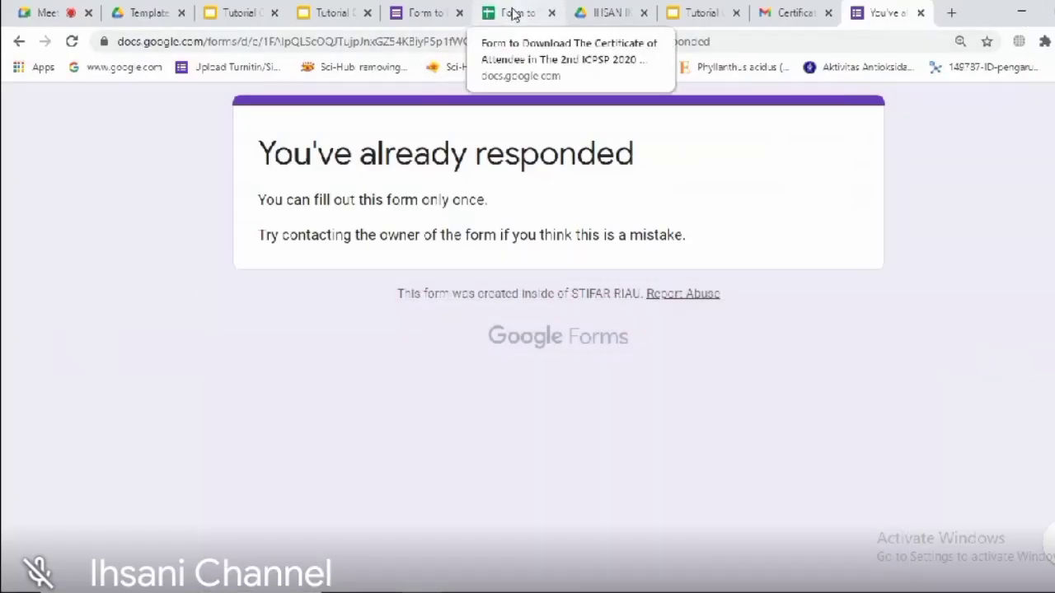
# Step: In the form responses sheet, compare the two responses' Register as values across rows 2–3
pyautogui.click(512, 14)
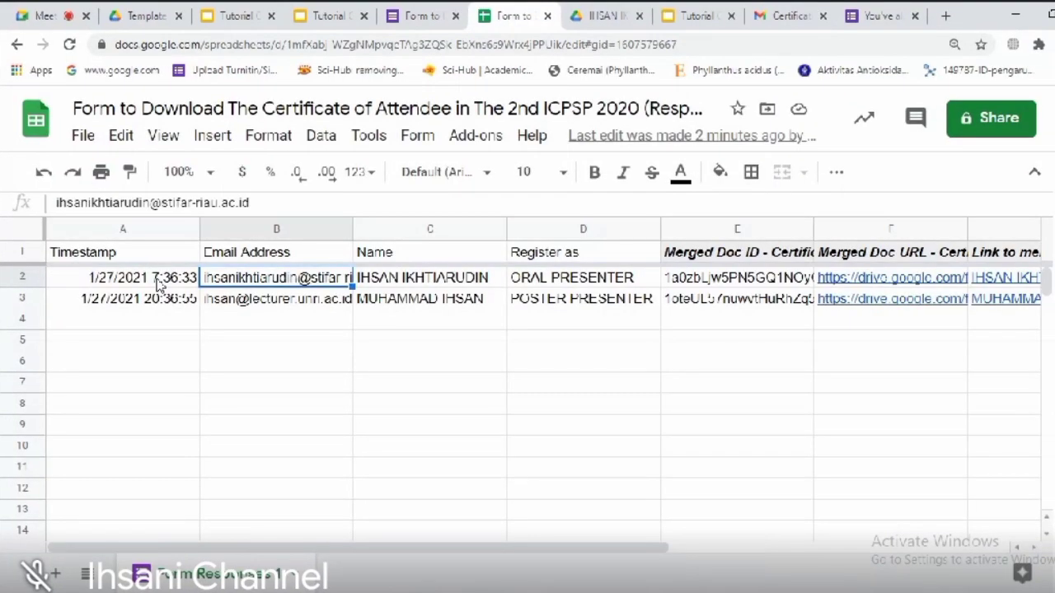
pyautogui.press('Right')
pyautogui.press('Right')
pyautogui.press('Right')
pyautogui.press('Left')
pyautogui.press('Left')
pyautogui.press('Right')
pyautogui.press('Left')
pyautogui.press('Down')
pyautogui.press('Right')
pyautogui.press('Up')
pyautogui.press('Left')
pyautogui.press('Left')
# Step: Check the second row's Merged Doc link and merge status columns for a successful merge
pyautogui.press('Right')
pyautogui.press('Right')
pyautogui.press('Right')
pyautogui.press('Right')
pyautogui.press('Right')
pyautogui.click(134, 367)
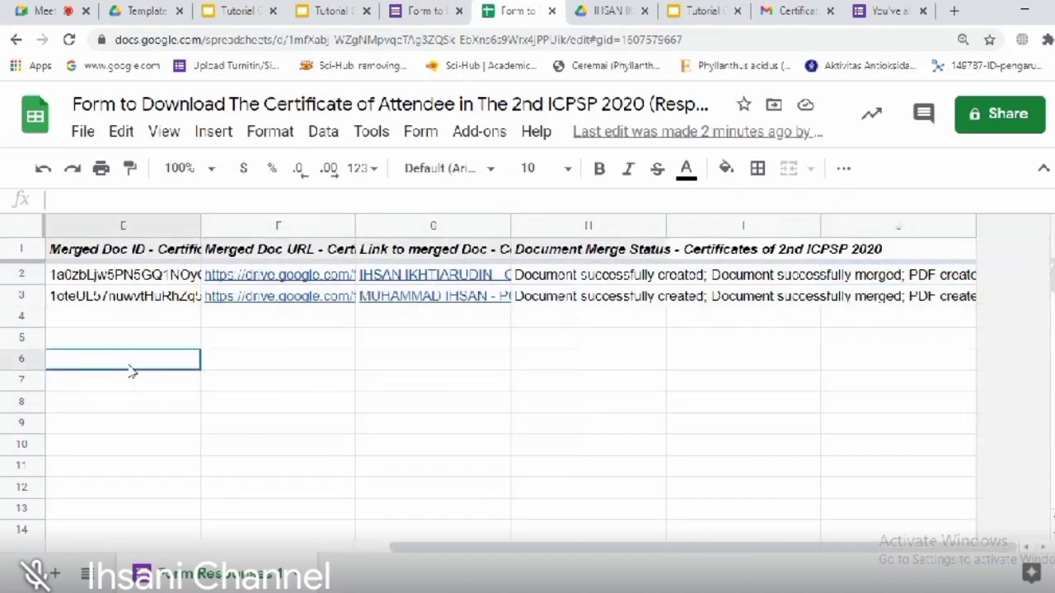
pyautogui.moveTo(254, 284)
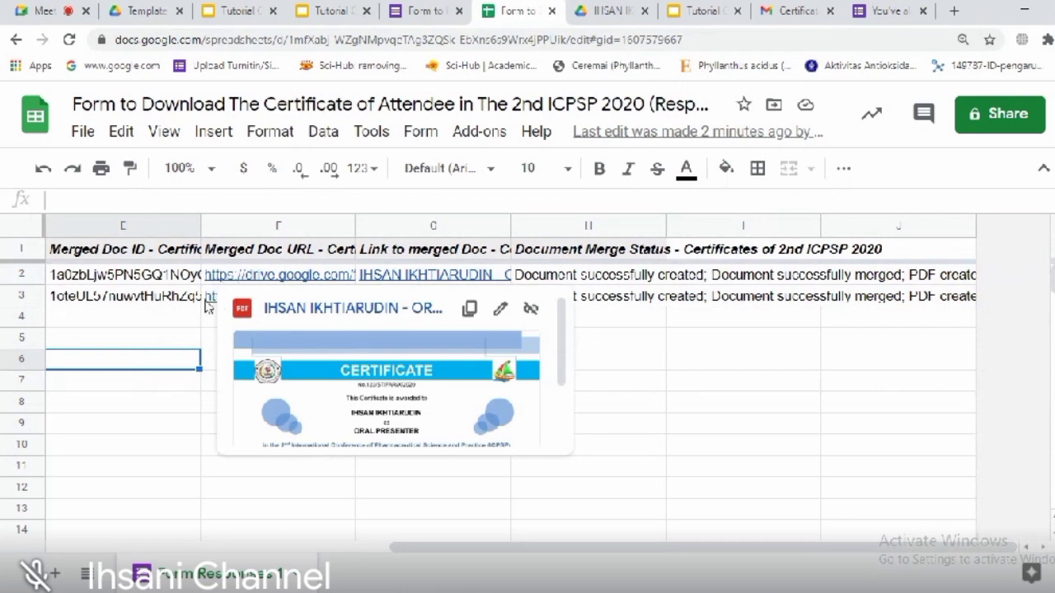
pyautogui.click(138, 11)
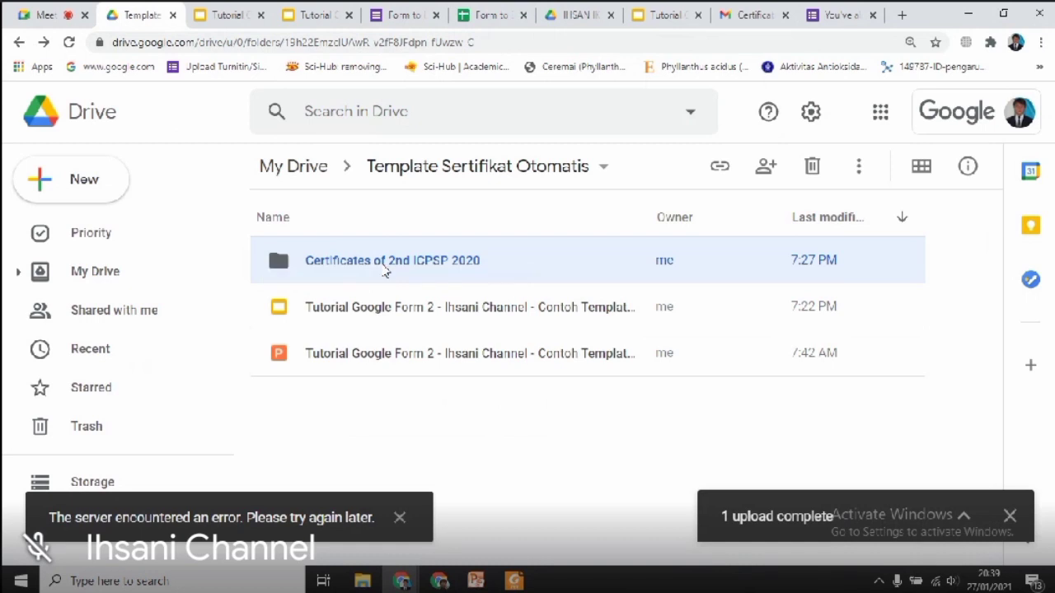
# Step: Open the Certificates of 2nd ICPSP 2020 folder and preview the POSTER and ORAL PRESENTER certificate PDFs
pyautogui.doubleClick(385, 262)
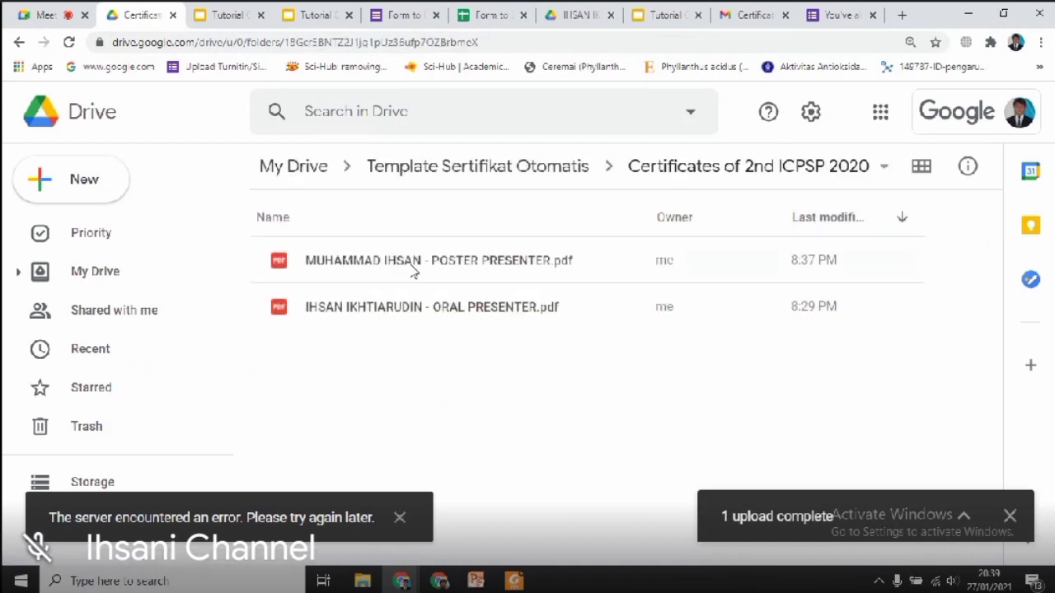
pyautogui.click(412, 272)
pyautogui.click(410, 306)
pyautogui.click(427, 269)
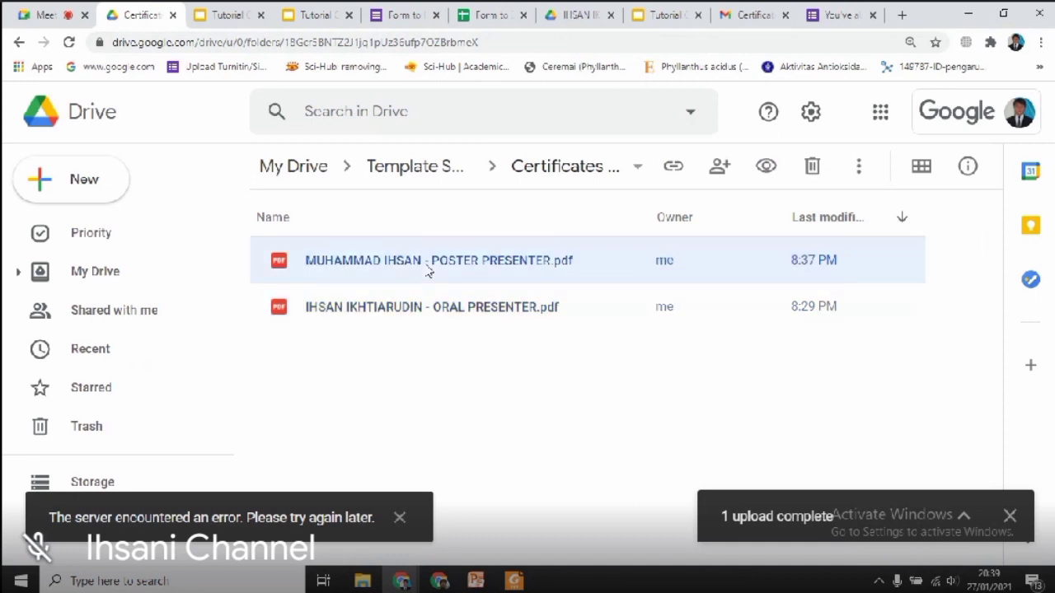
pyautogui.click(421, 308)
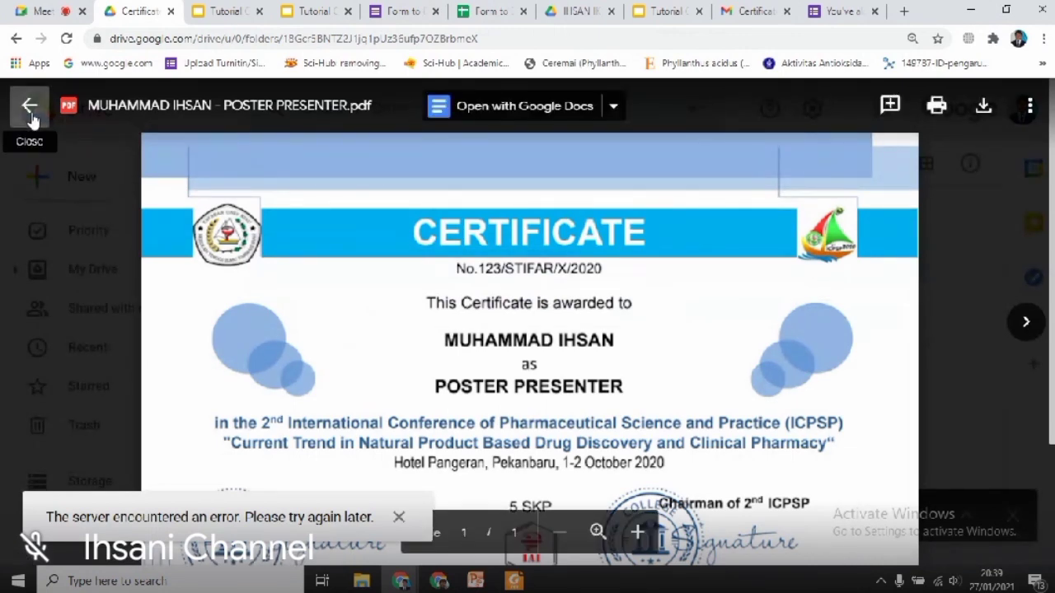
pyautogui.press('Escape')
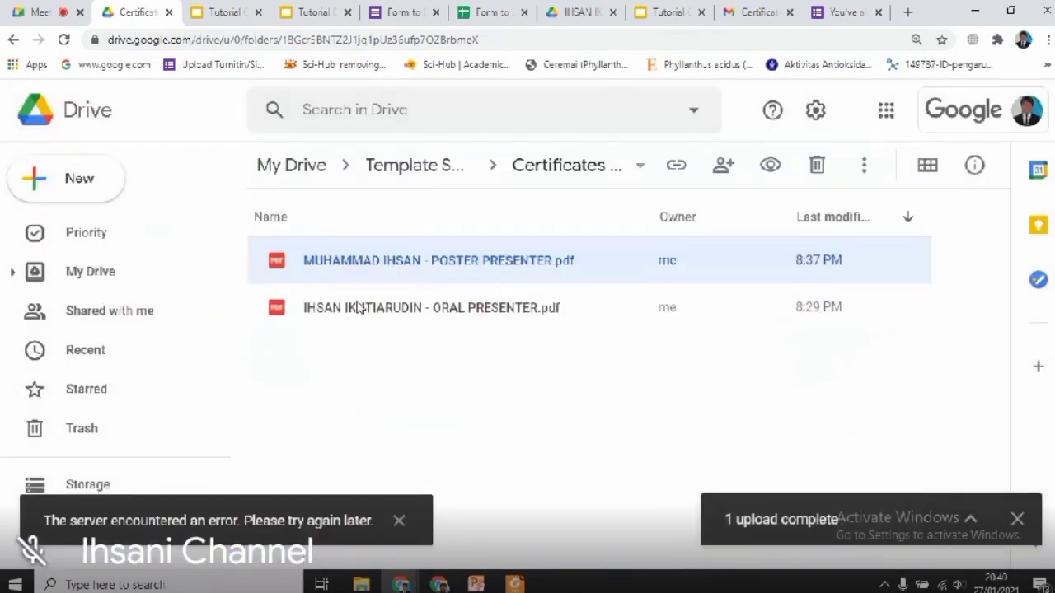
pyautogui.click(359, 308)
pyautogui.doubleClick(358, 307)
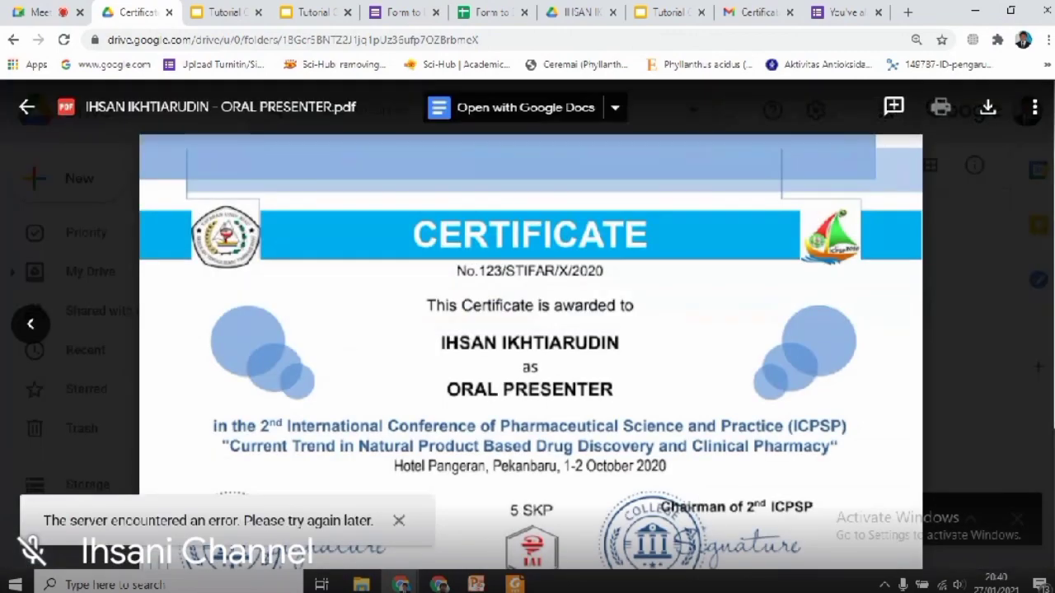